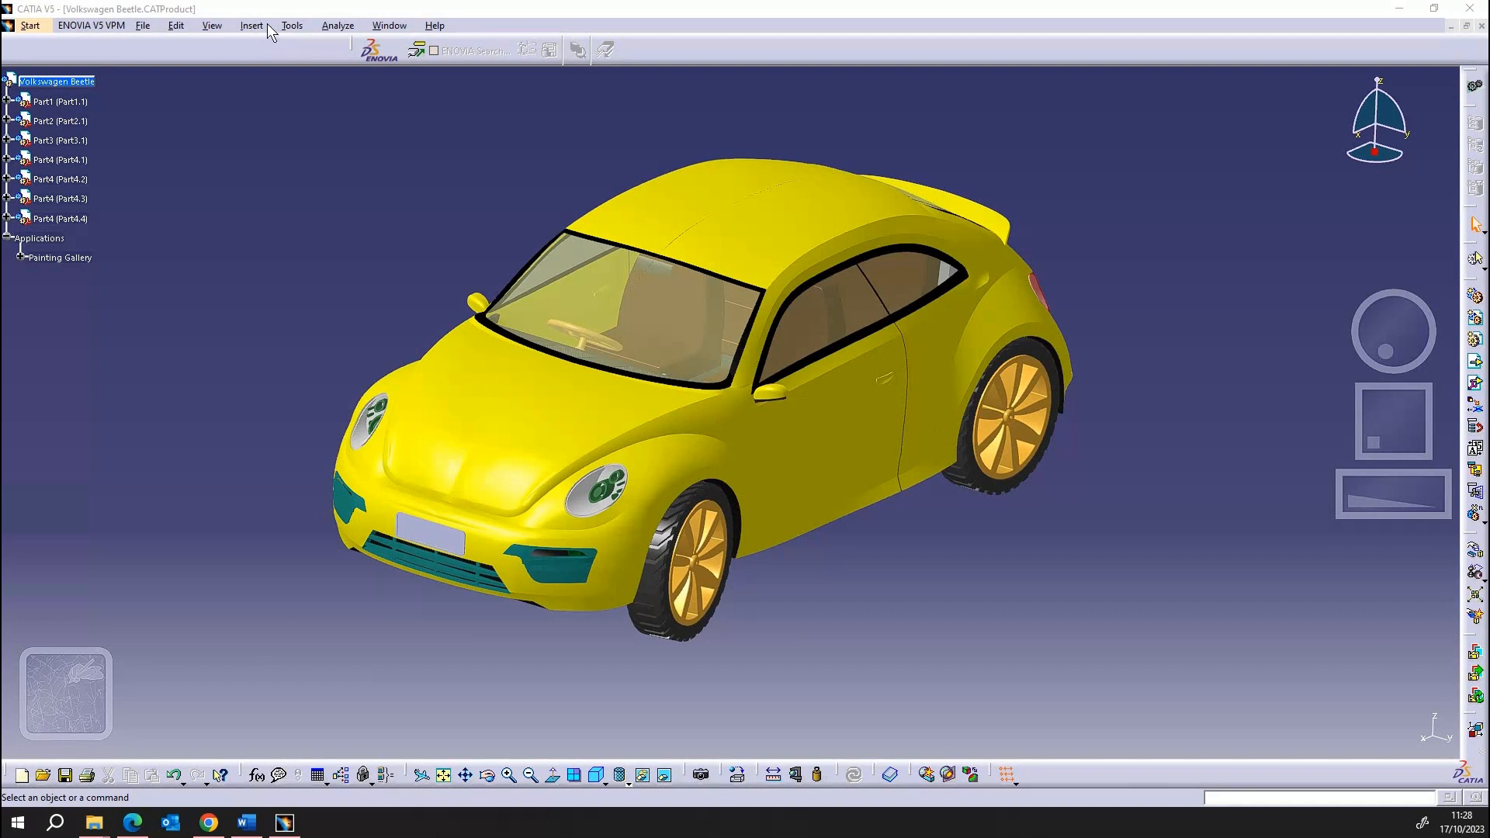
# - Review the Digital Mockup sectioning options, including section planes, grid and results window settings, and accept them
pyautogui.click(293, 26)
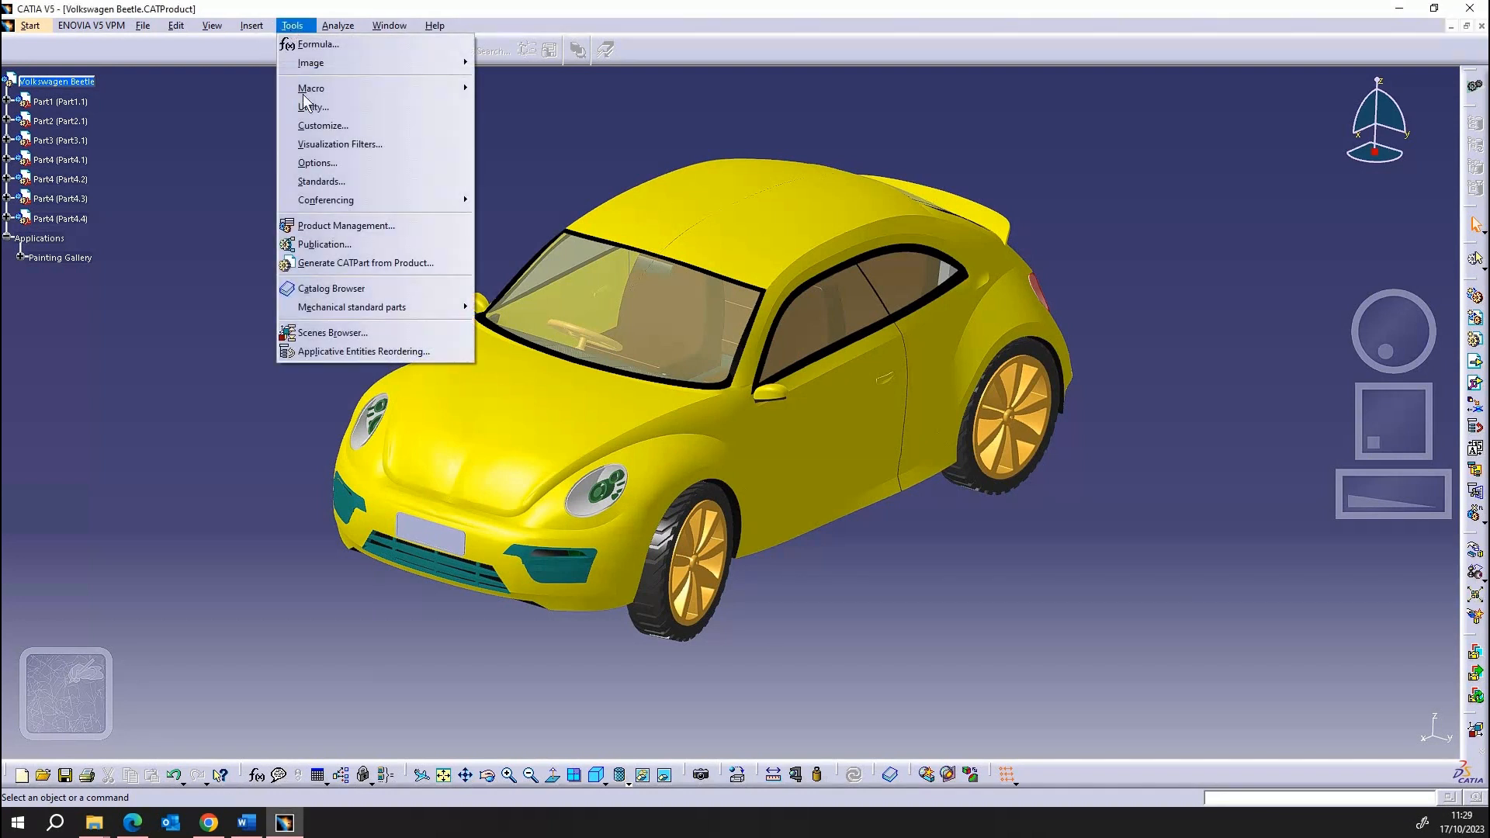
pyautogui.click(337, 162)
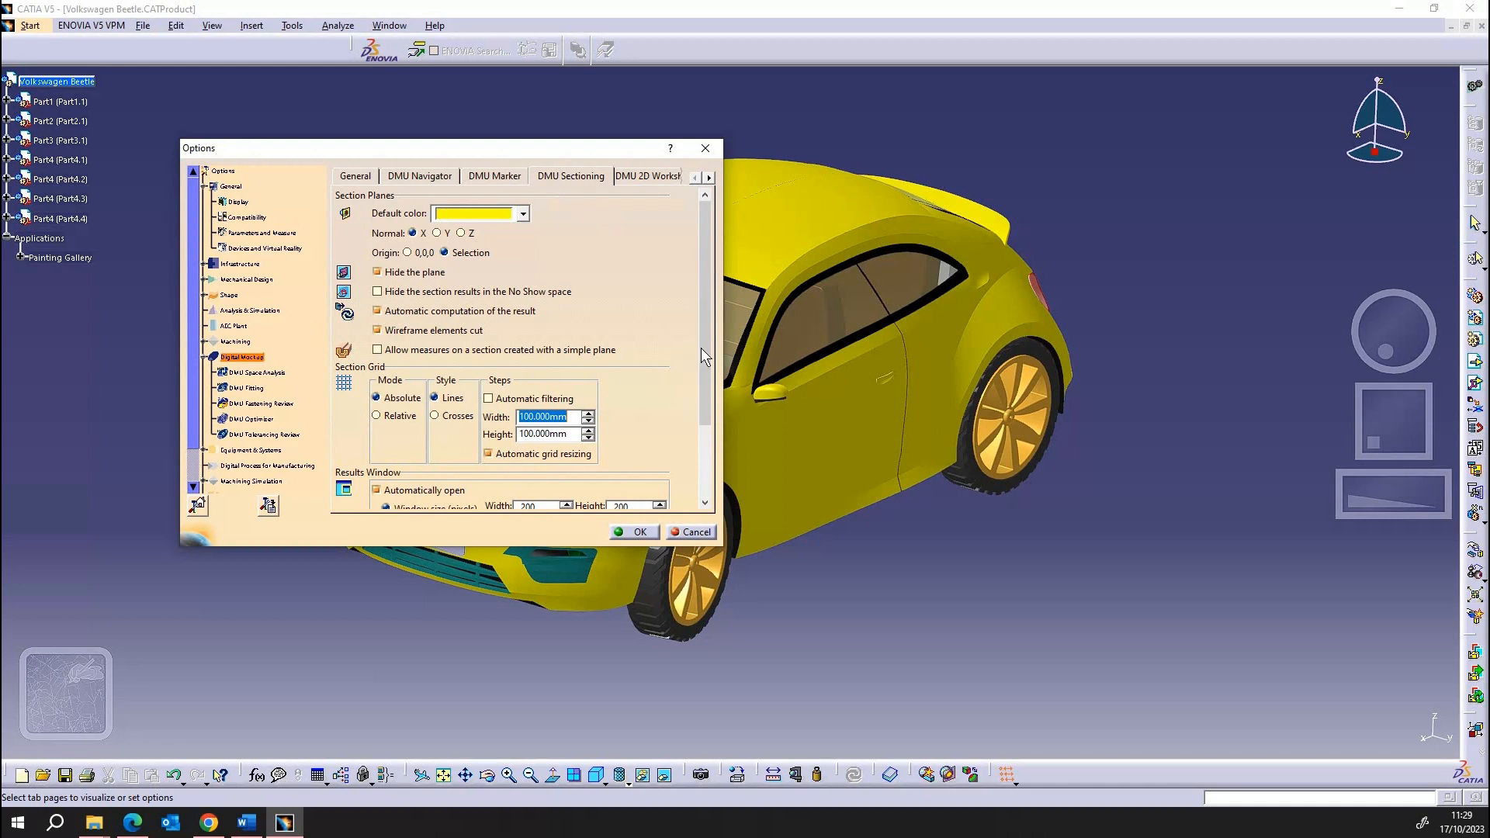
pyautogui.moveTo(701, 347); pyautogui.dragTo(706, 445)
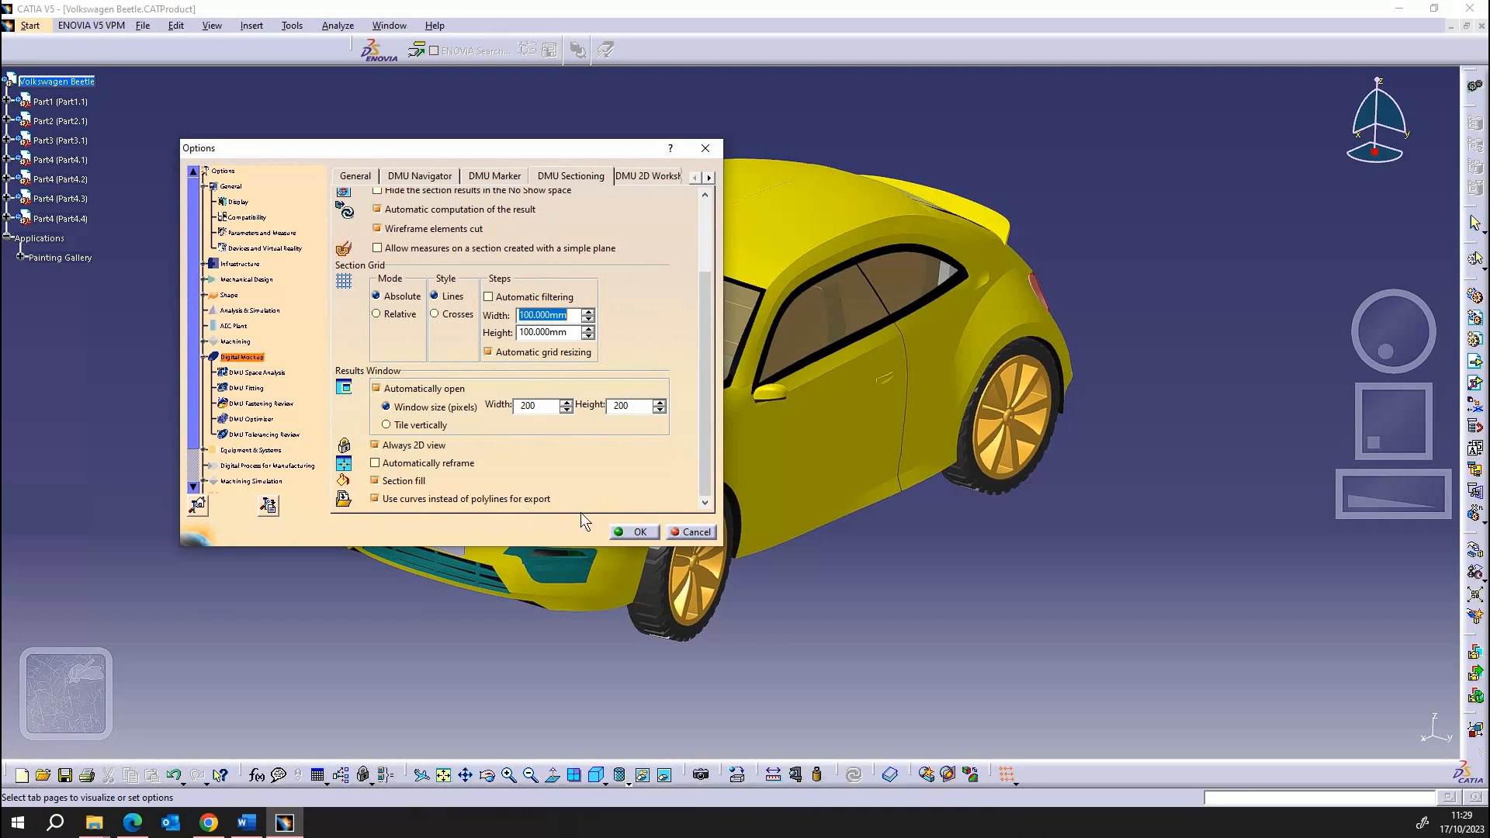
pyautogui.click(628, 532)
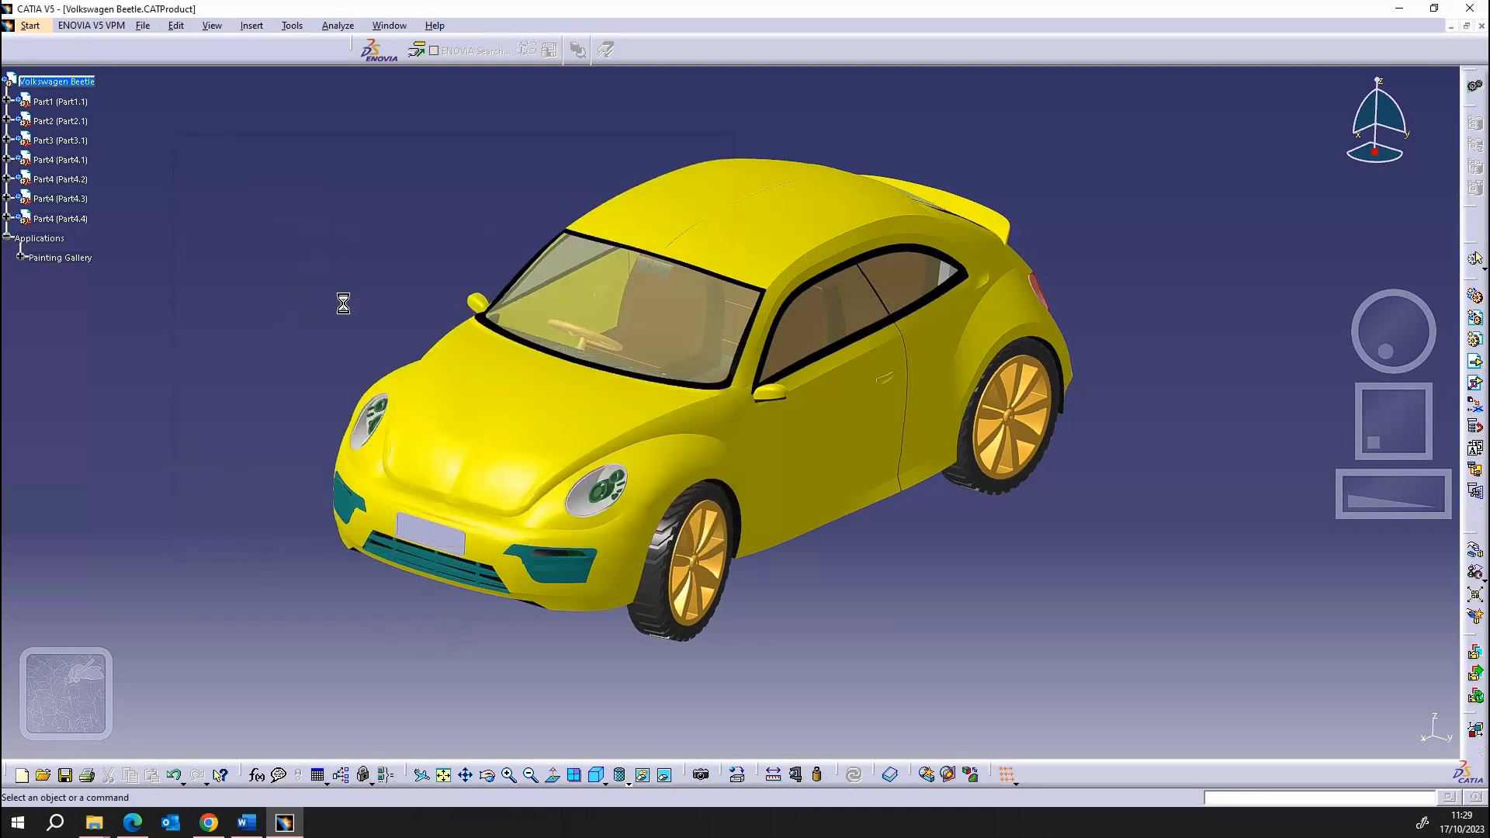
# - Switch to the DMU Space Analysis workbench and start a new section of the whole car assembly
pyautogui.click(30, 27)
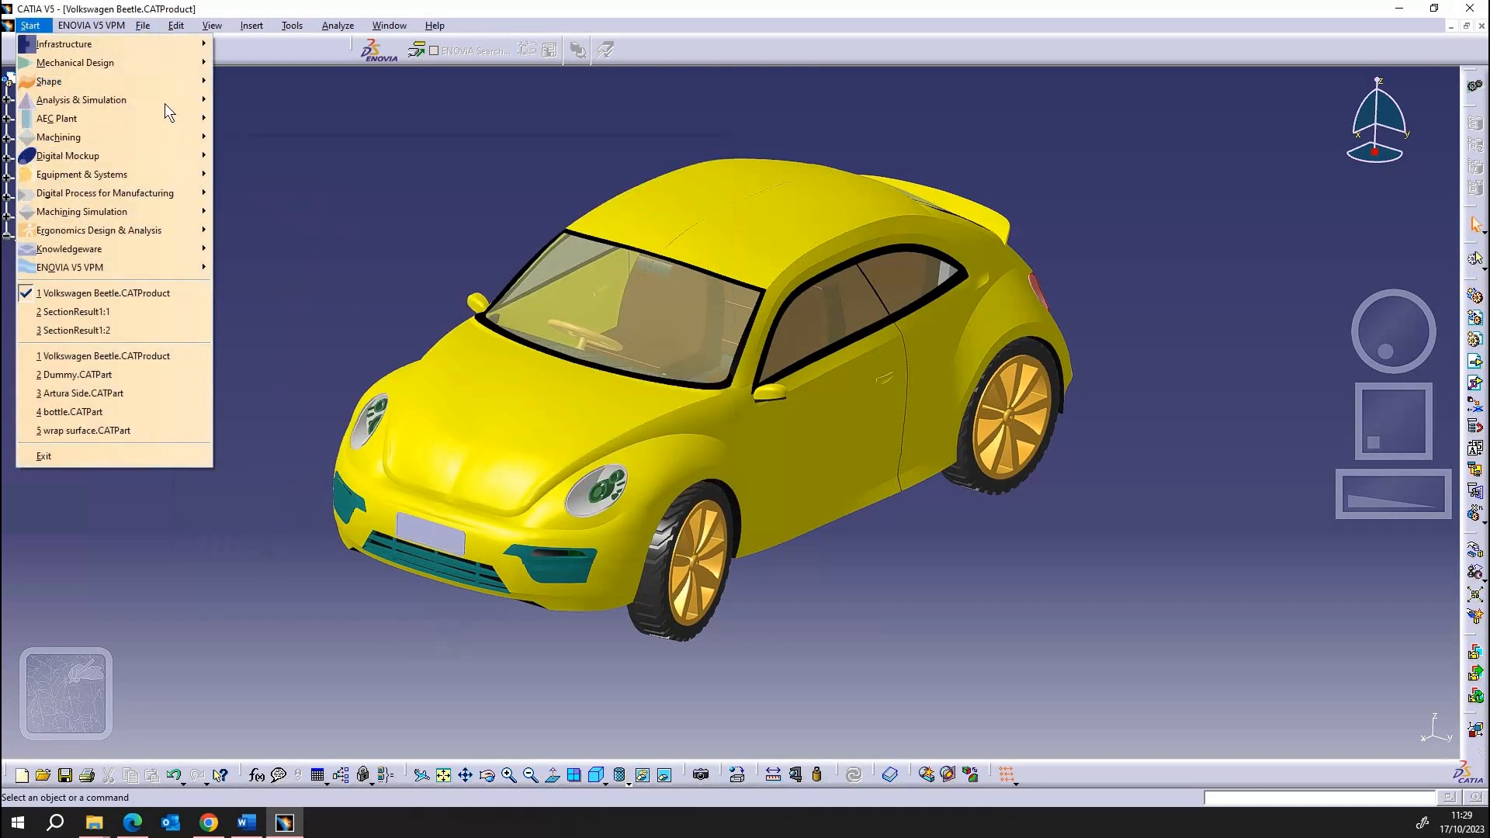
pyautogui.moveTo(175, 155)
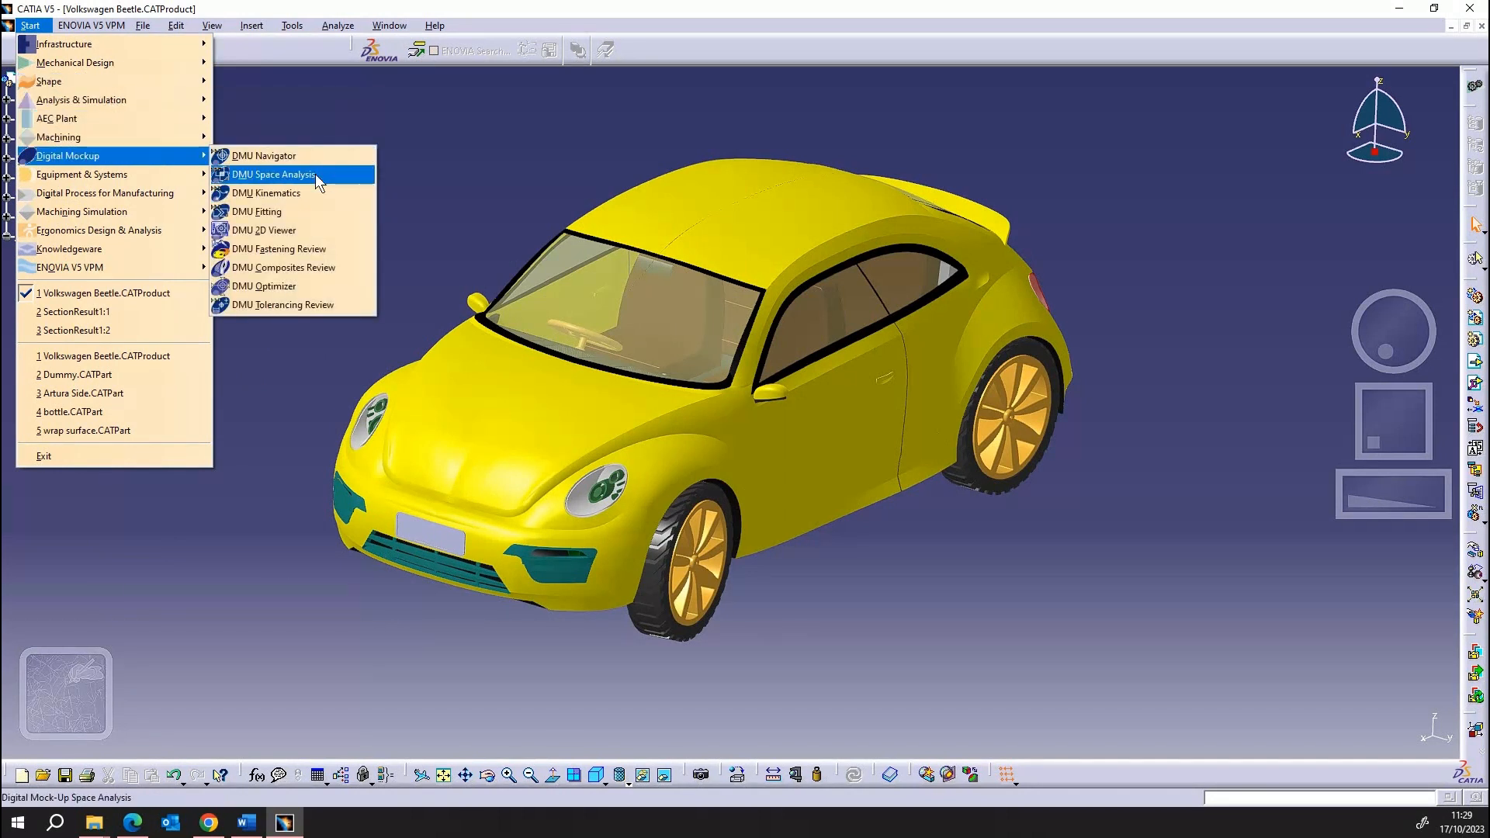
pyautogui.click(315, 174)
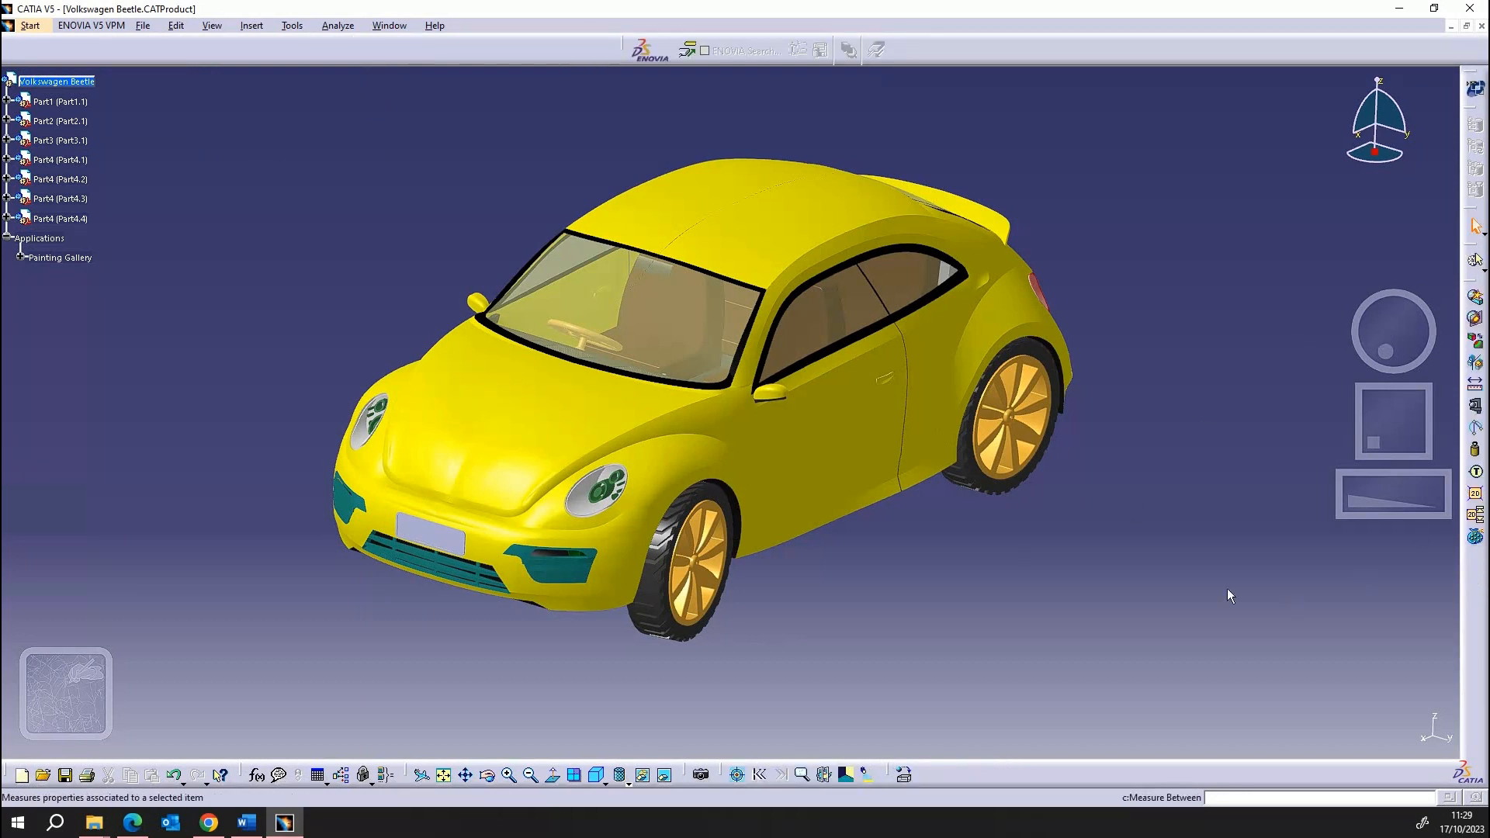
pyautogui.click(1475, 322)
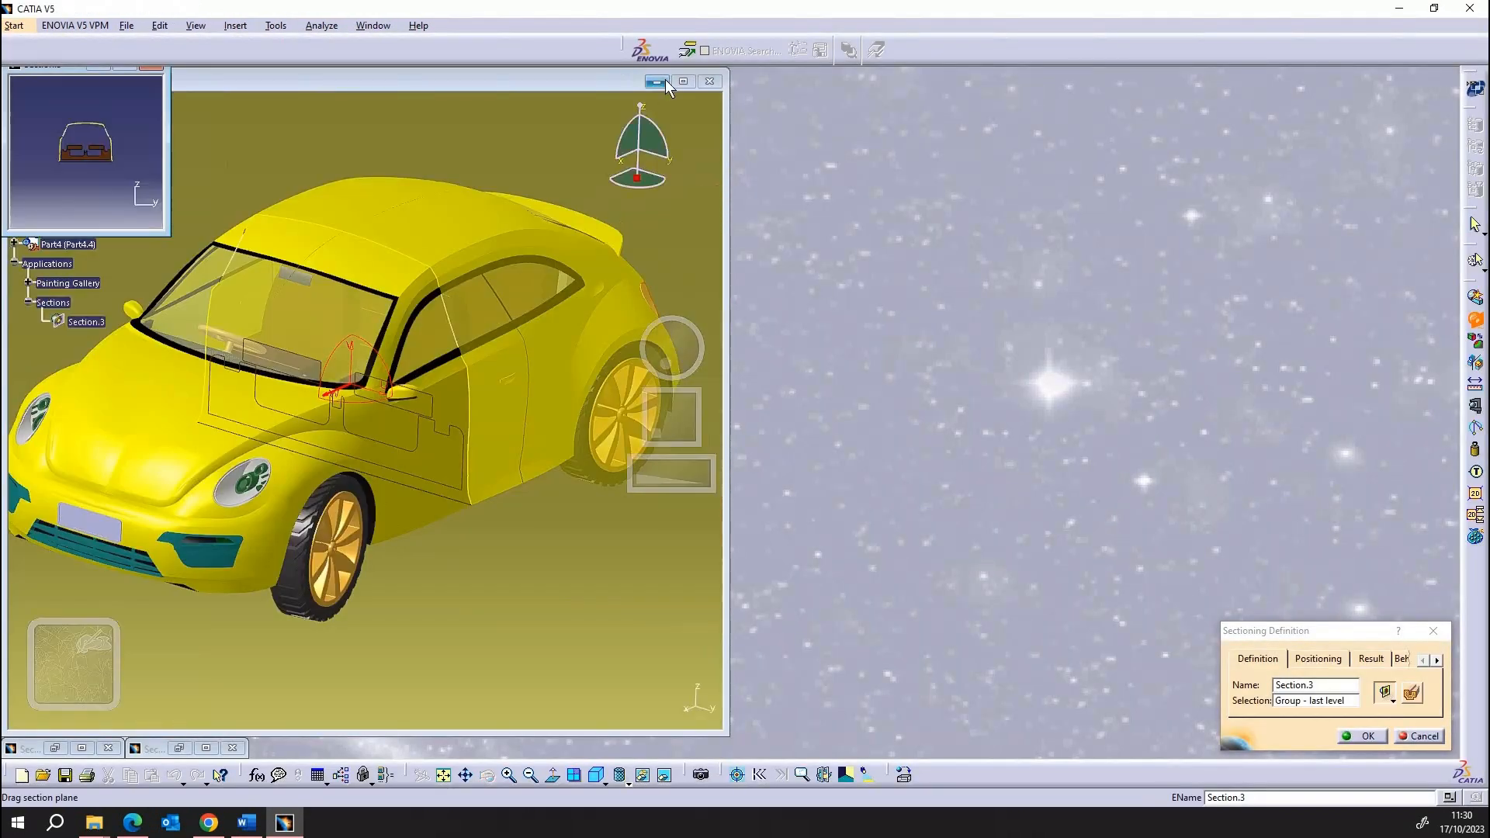
# - Tile the section result and car assembly windows vertically, with the full section plane in view
pyautogui.click(683, 81)
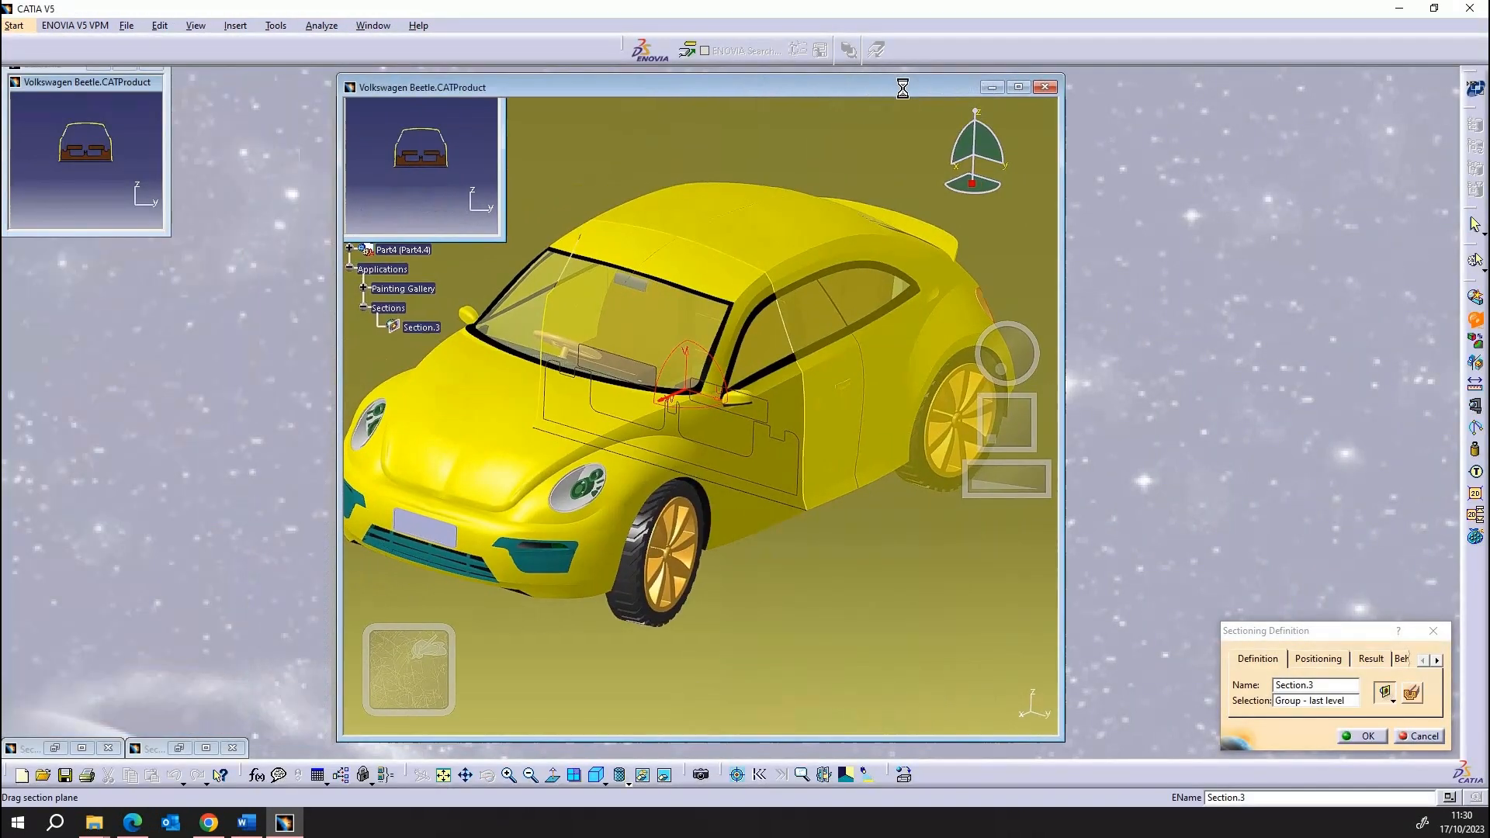
pyautogui.moveTo(66, 64); pyautogui.dragTo(78, 99)
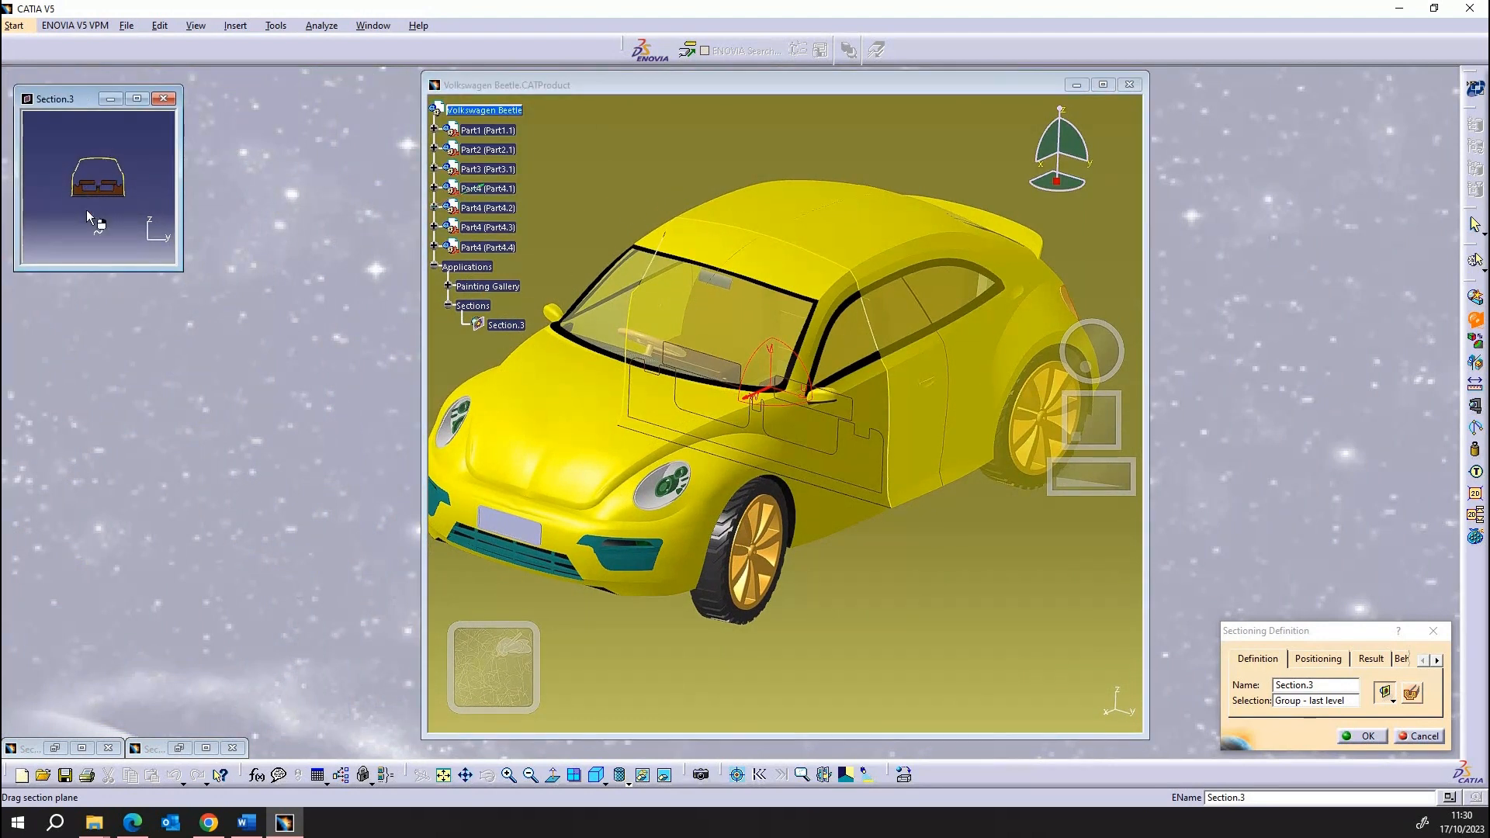
pyautogui.click(374, 26)
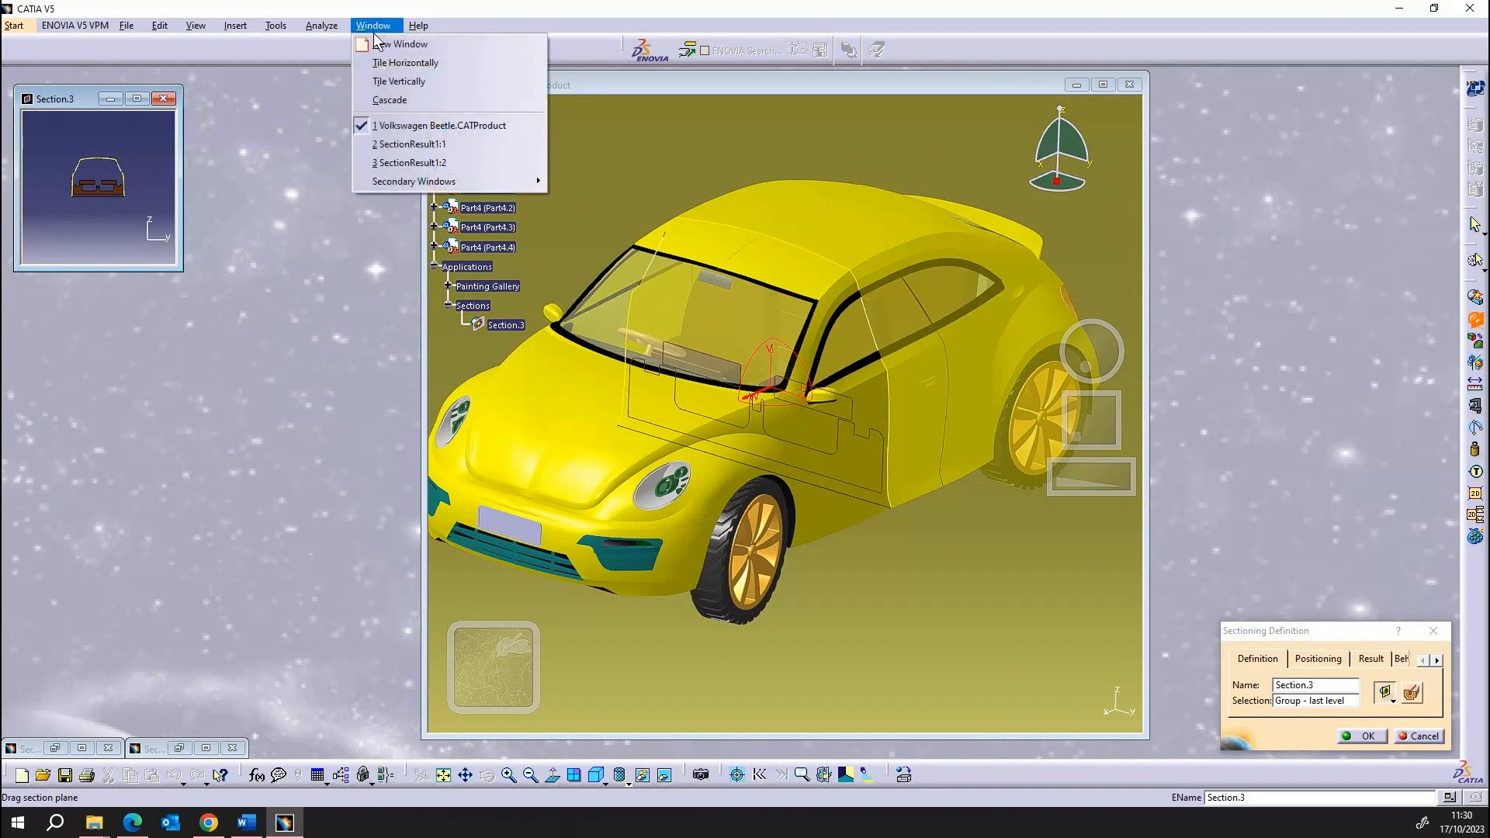
pyautogui.click(385, 82)
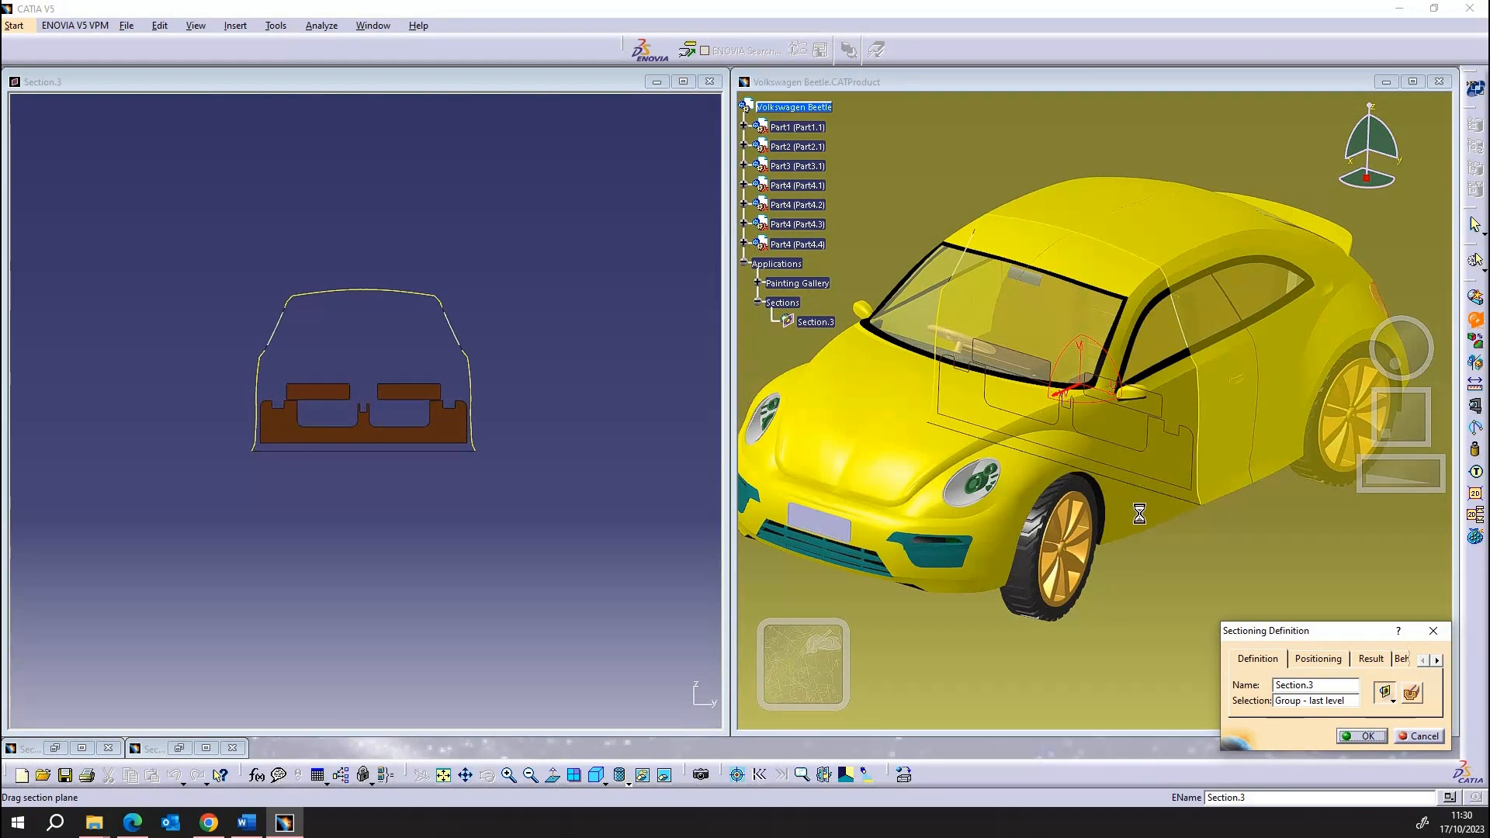
pyautogui.moveTo(1136, 510); pyautogui.dragTo(1045, 536, button='middle')
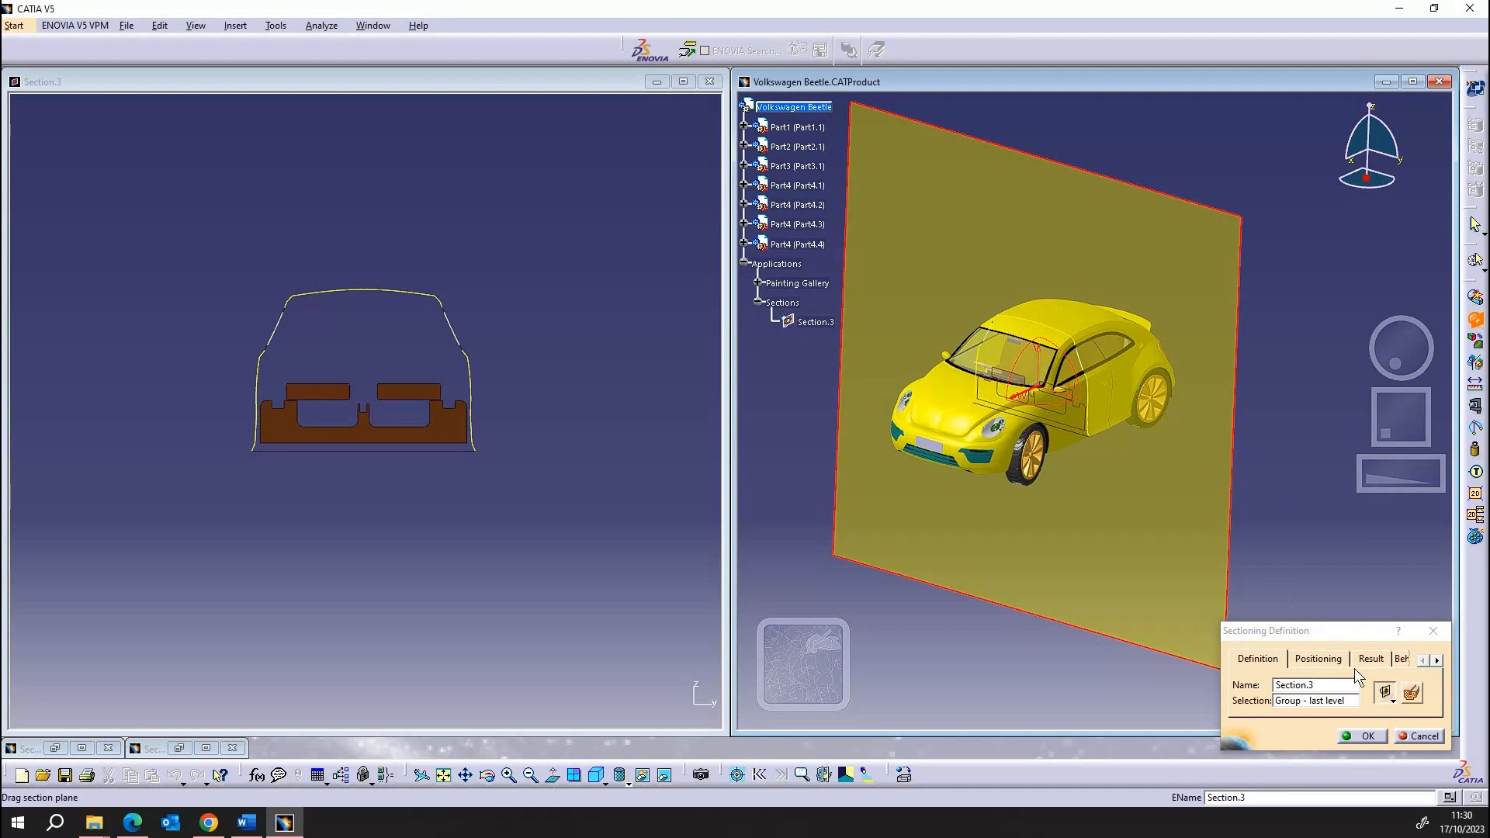
# - Try the section plane's normal constraint along Y, set it to Z, and inspect the resulting plan section
pyautogui.click(1315, 659)
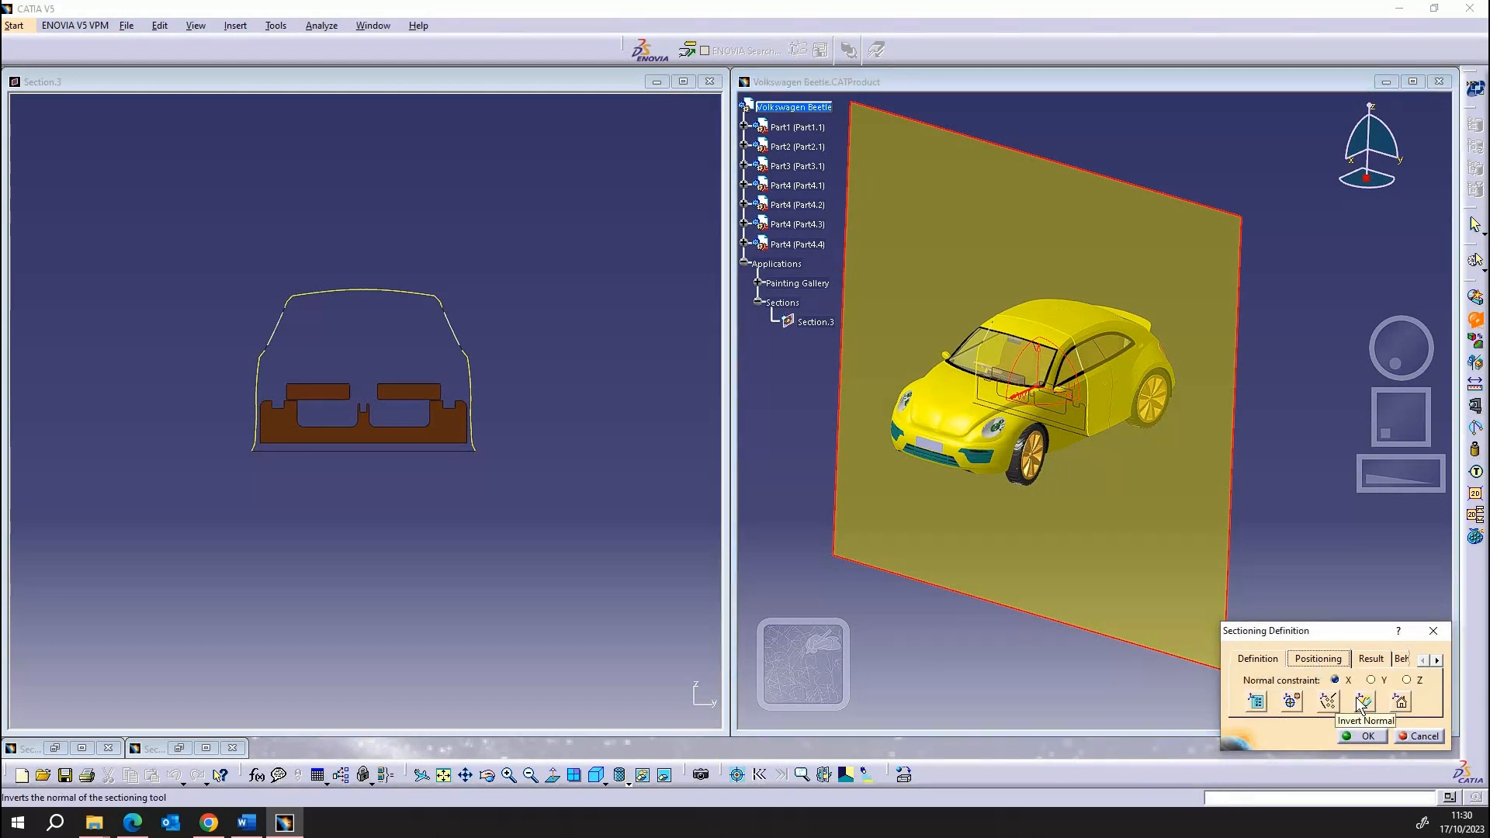
pyautogui.click(1378, 680)
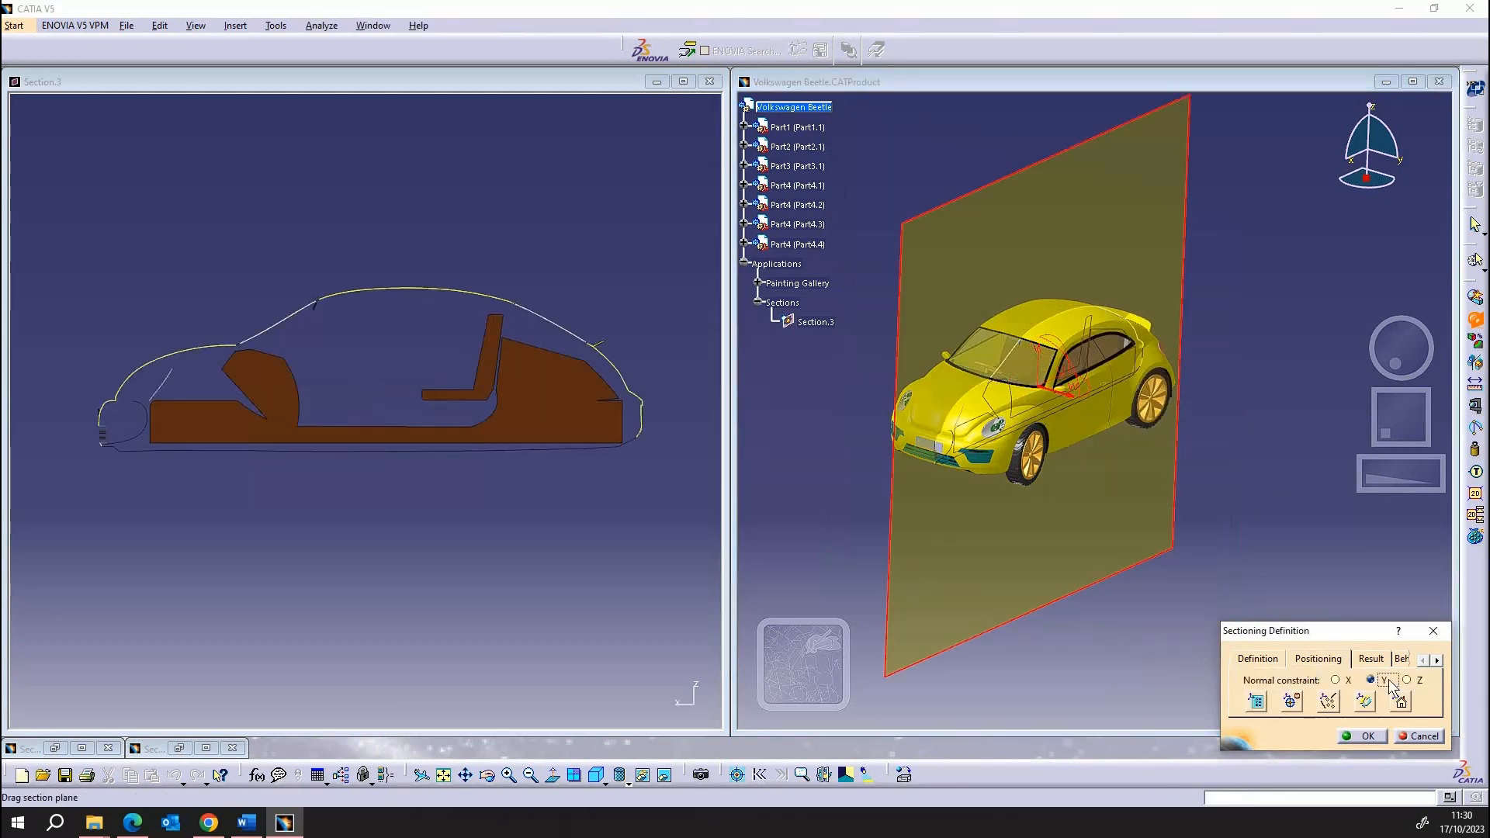
pyautogui.click(1405, 680)
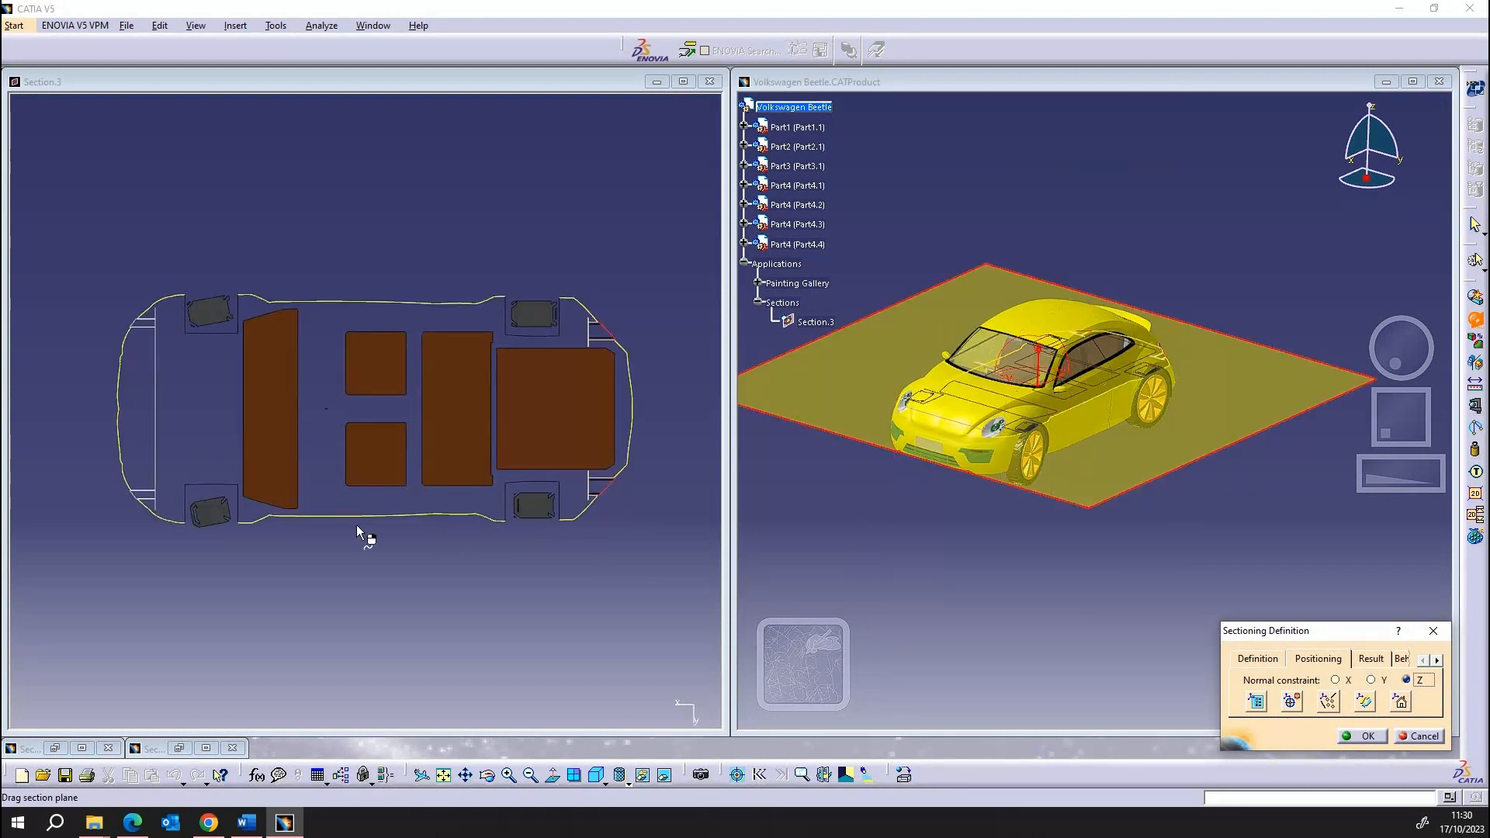
pyautogui.moveTo(376, 563); pyautogui.dragTo(387, 495, button='middle')
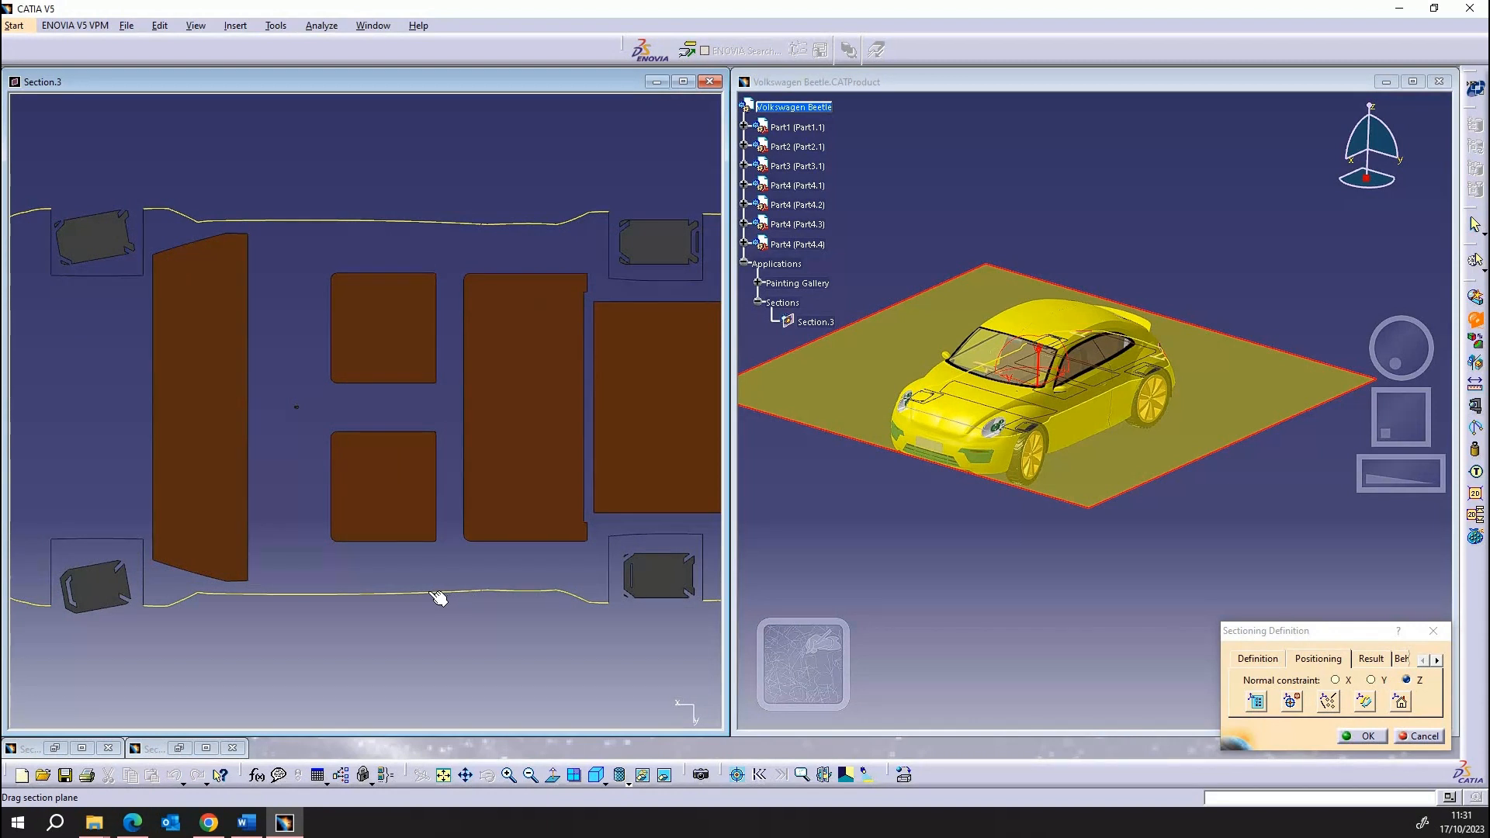
pyautogui.moveTo(485, 636); pyautogui.dragTo(482, 675, button='middle')
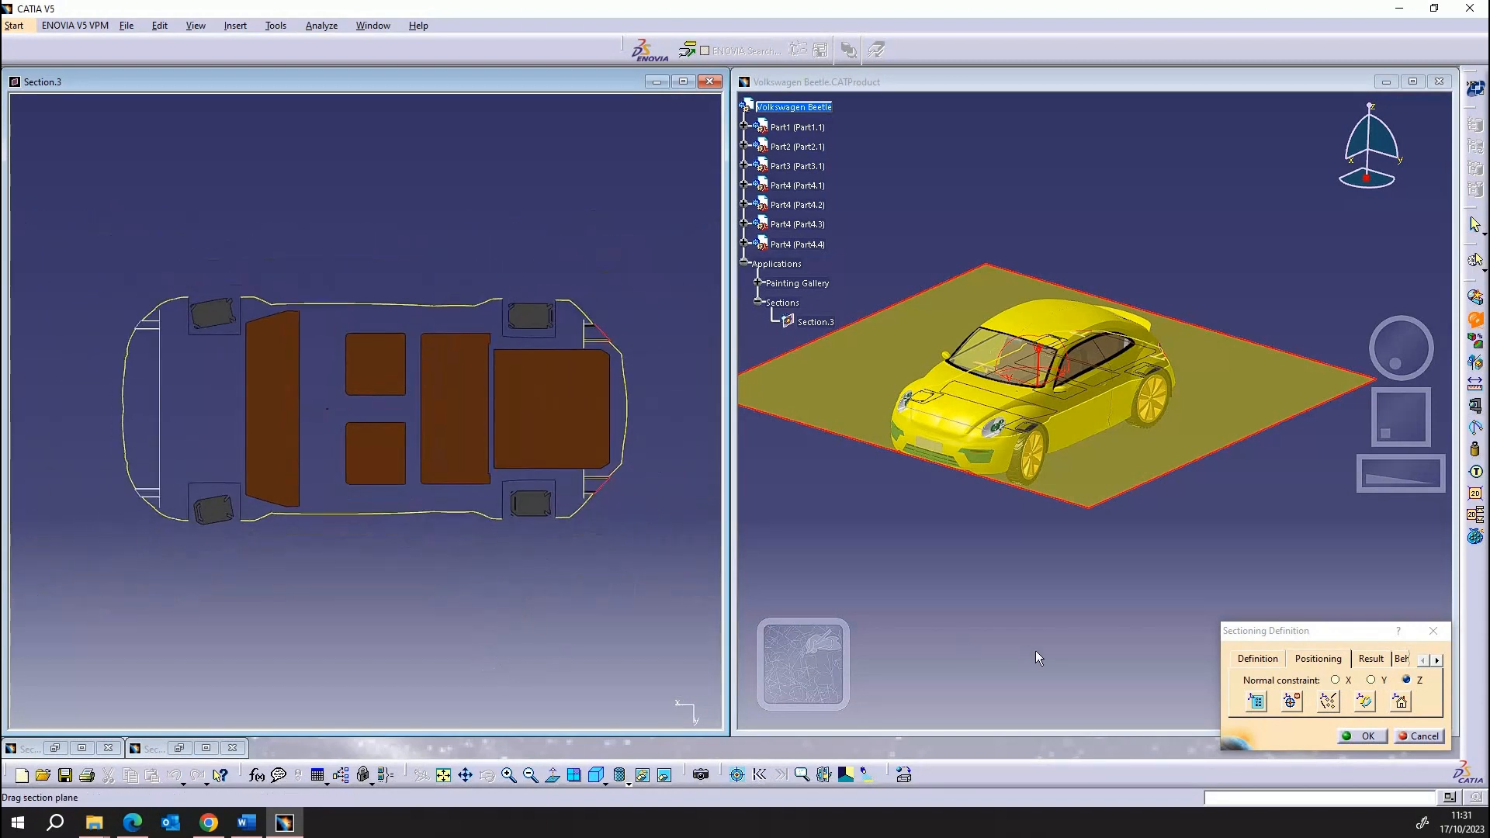
# - Reposition the section plane with Geometrical Target at the rear edge of the side door, just below the handle
pyautogui.click(1292, 702)
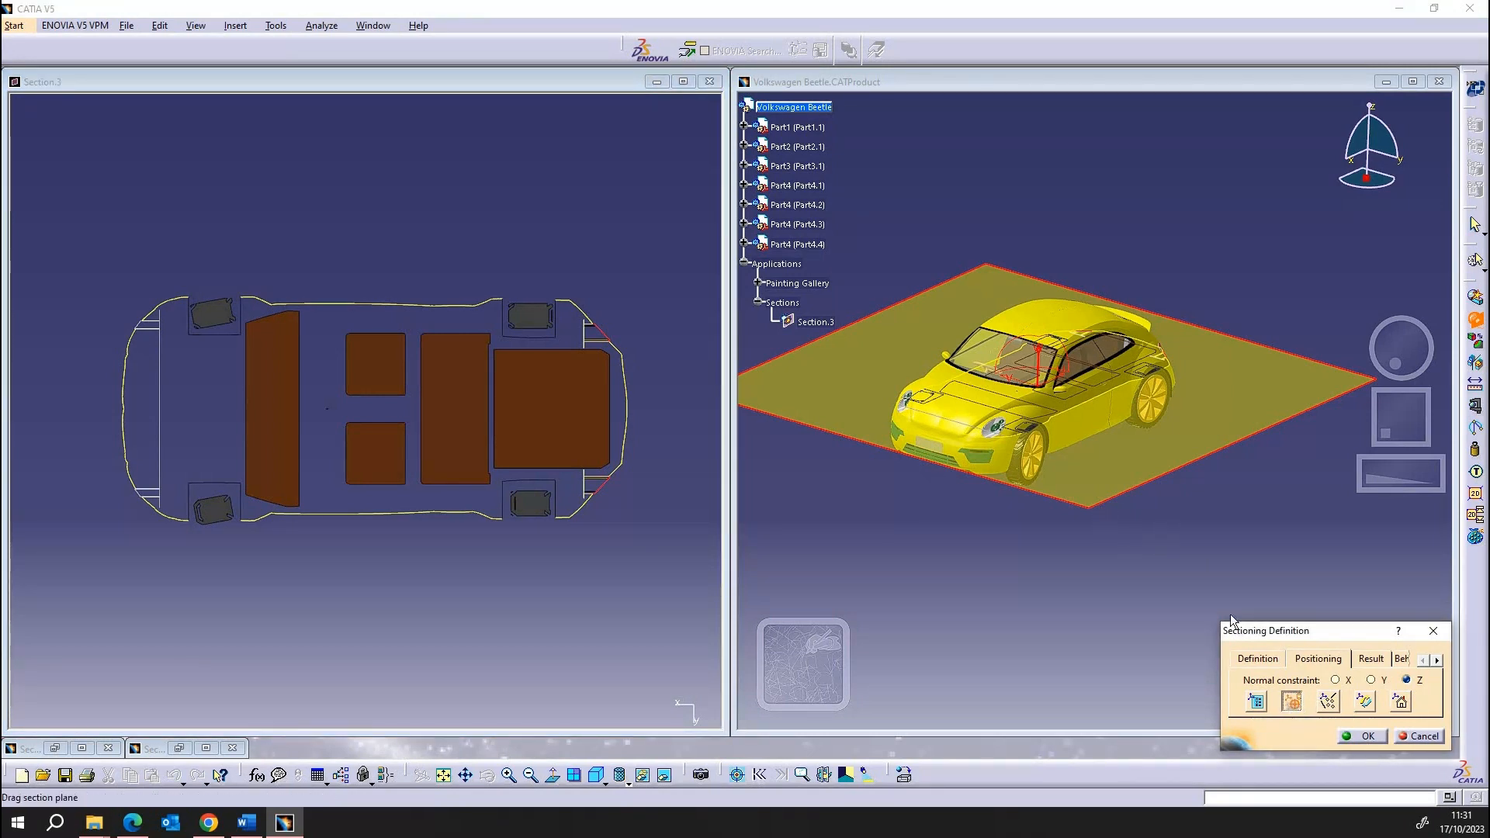
pyautogui.moveTo(1156, 475); pyautogui.dragTo(1203, 284, button='middle')
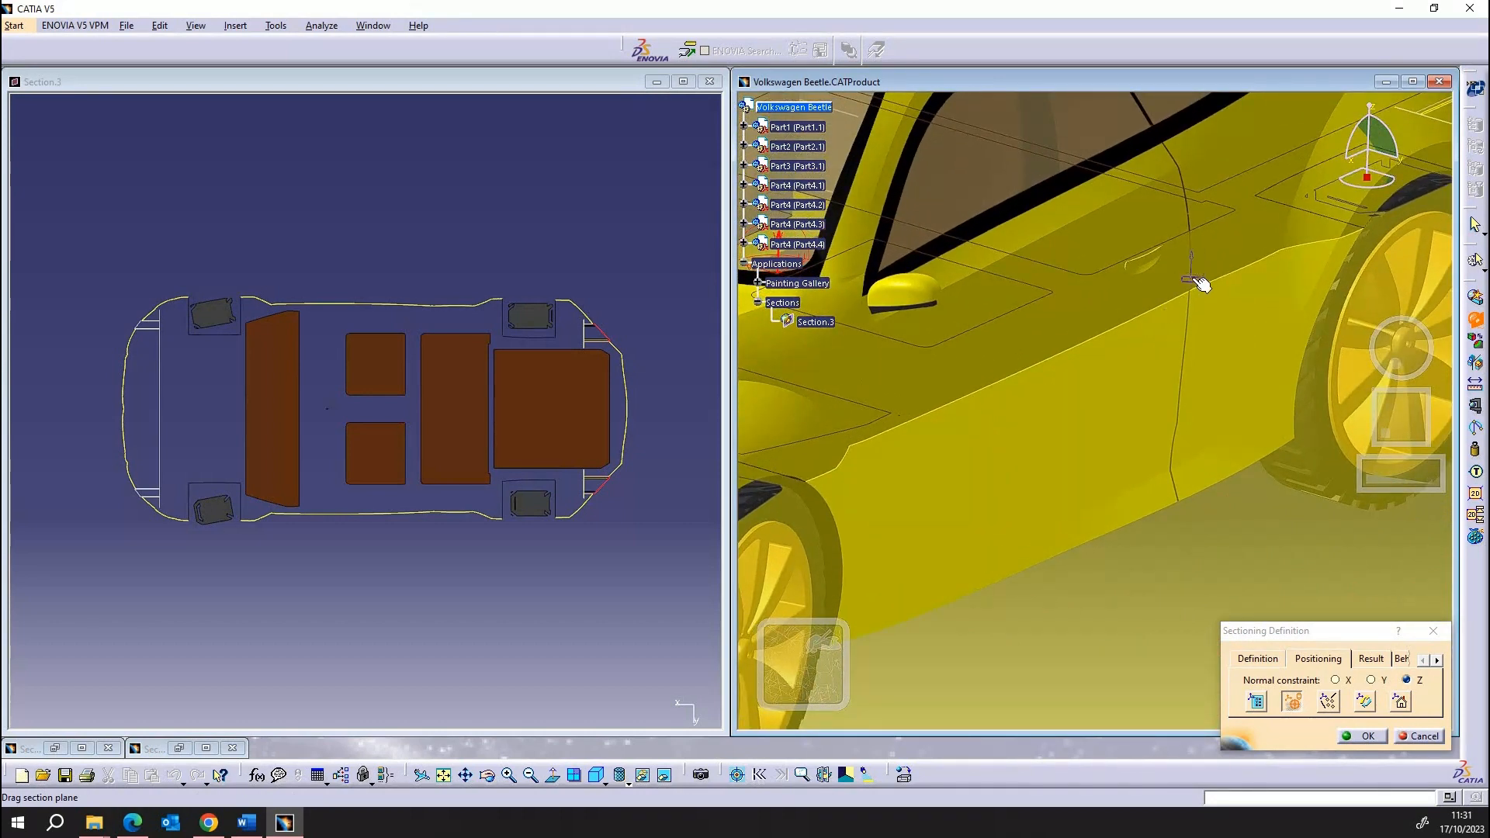
pyautogui.click(1201, 289)
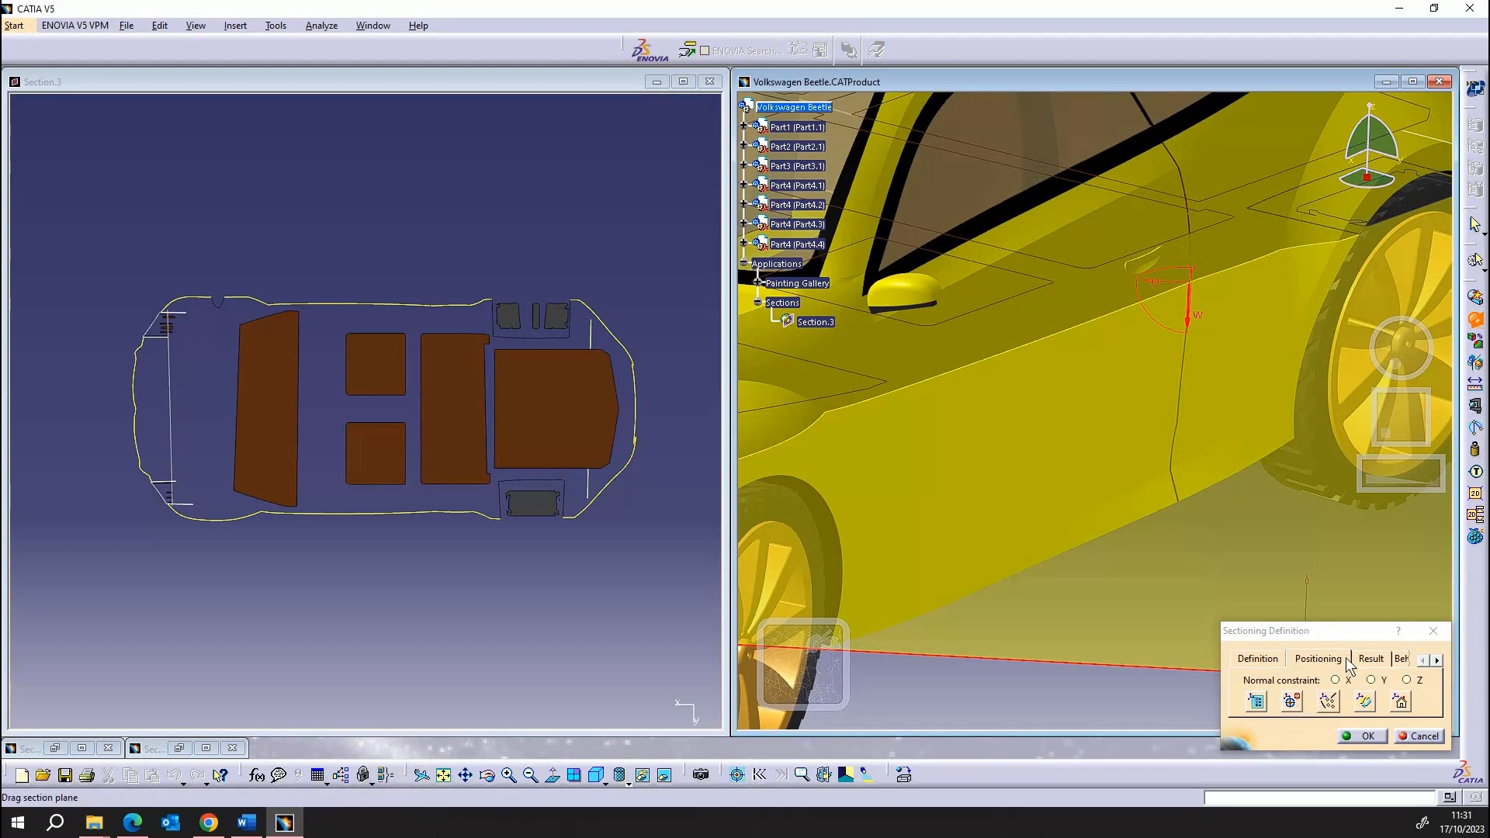
# - Export and open the section result as a new Part document
pyautogui.click(1370, 659)
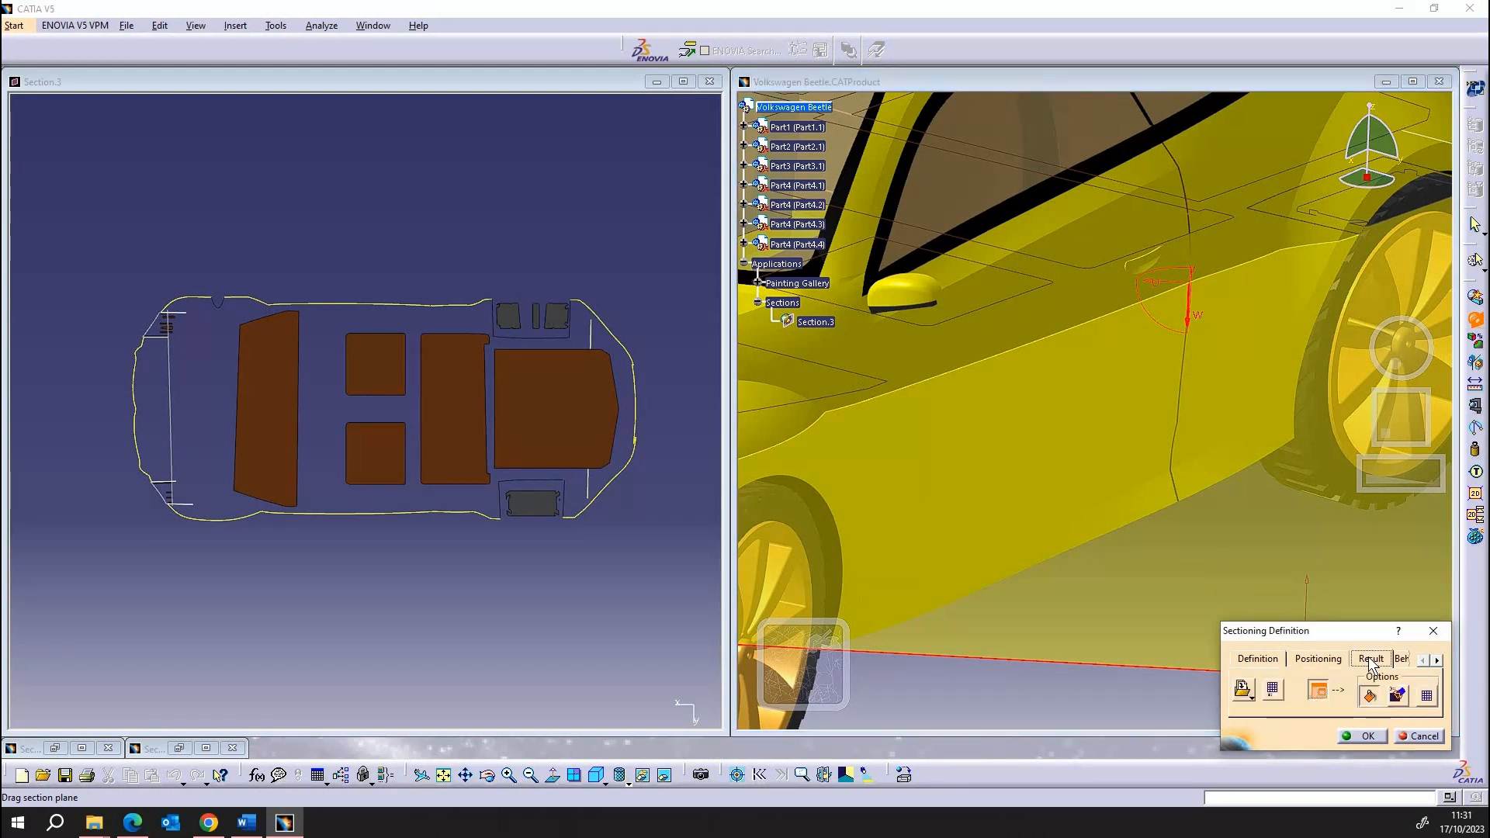
pyautogui.click(1252, 698)
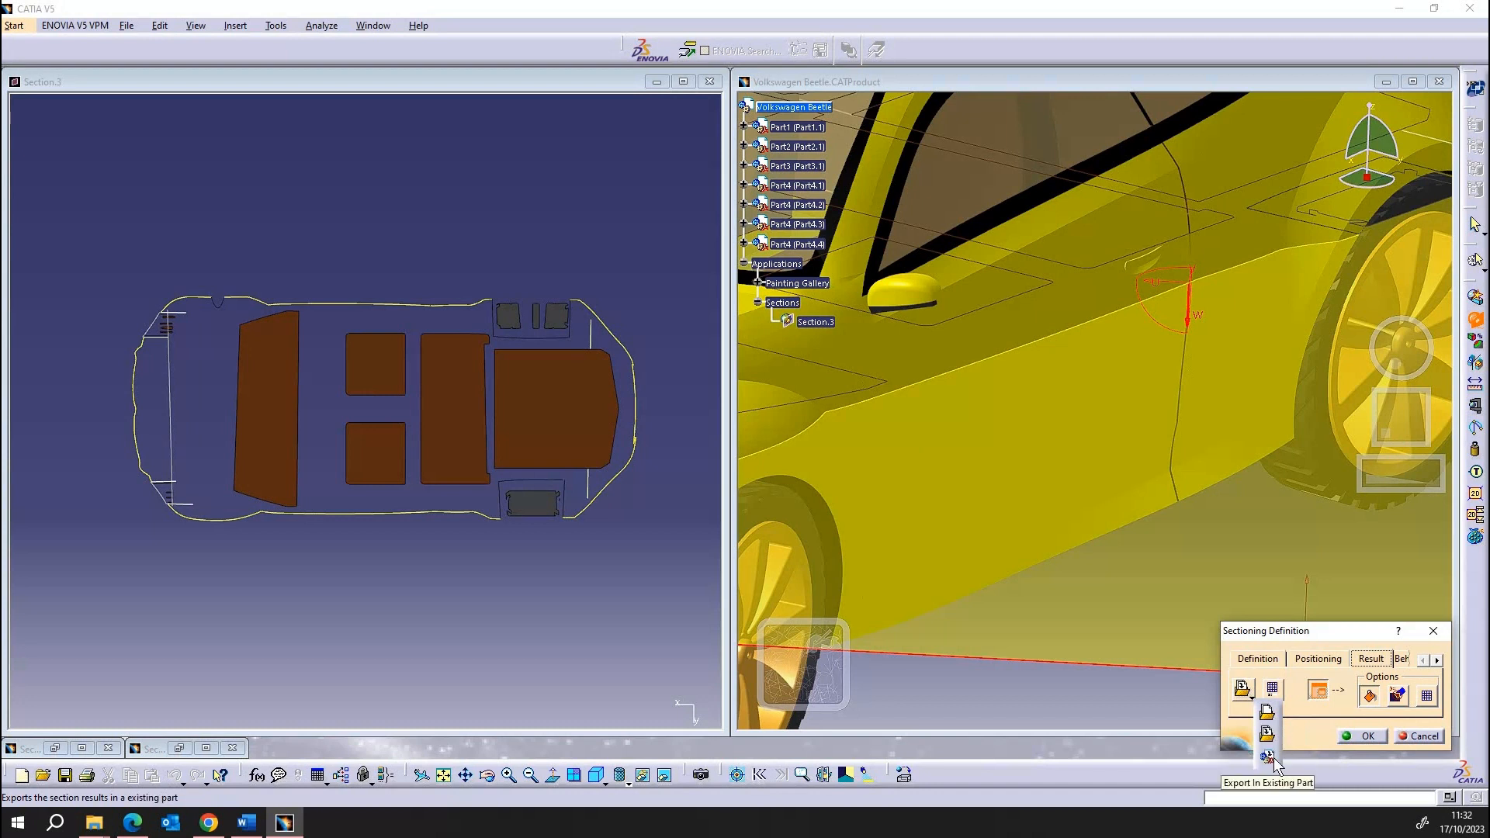
pyautogui.click(1268, 714)
pyautogui.click(1373, 698)
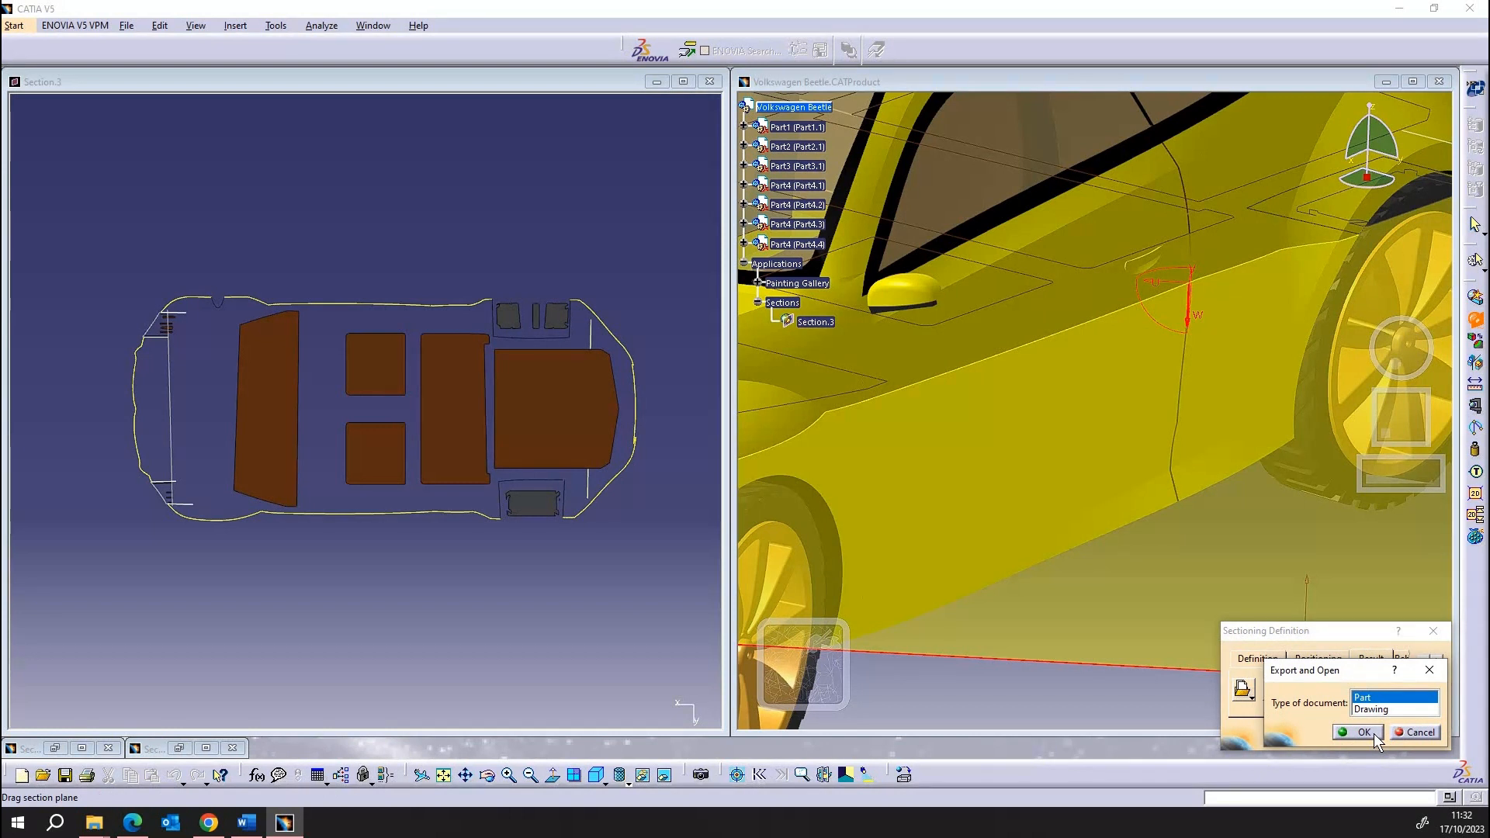
pyautogui.click(1373, 734)
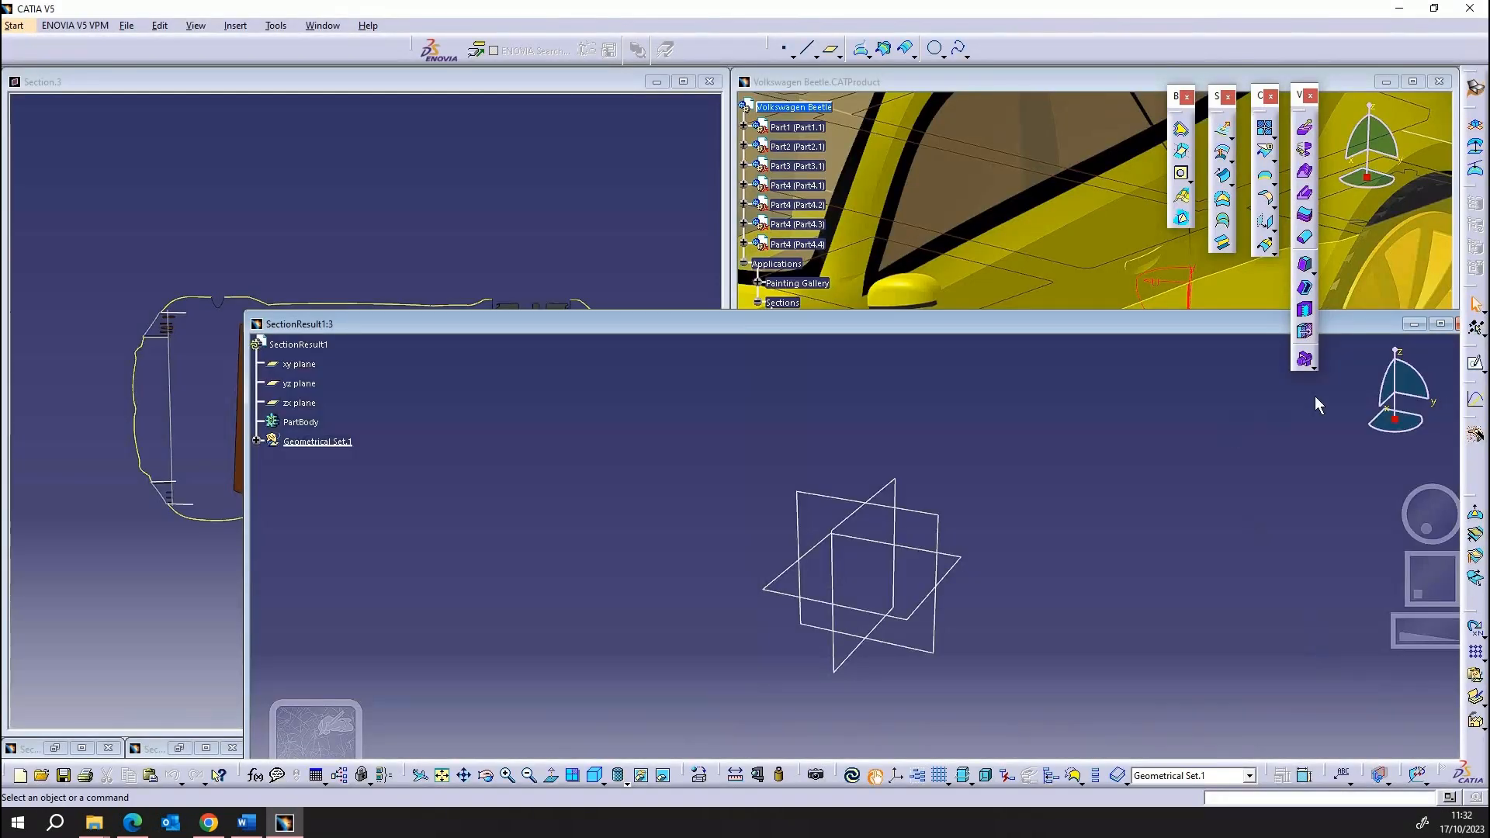
# - Maximize the exported part's window and hide the xy, yz and zx planes
pyautogui.click(1440, 324)
pyautogui.moveTo(507, 243); pyautogui.dragTo(911, 582)
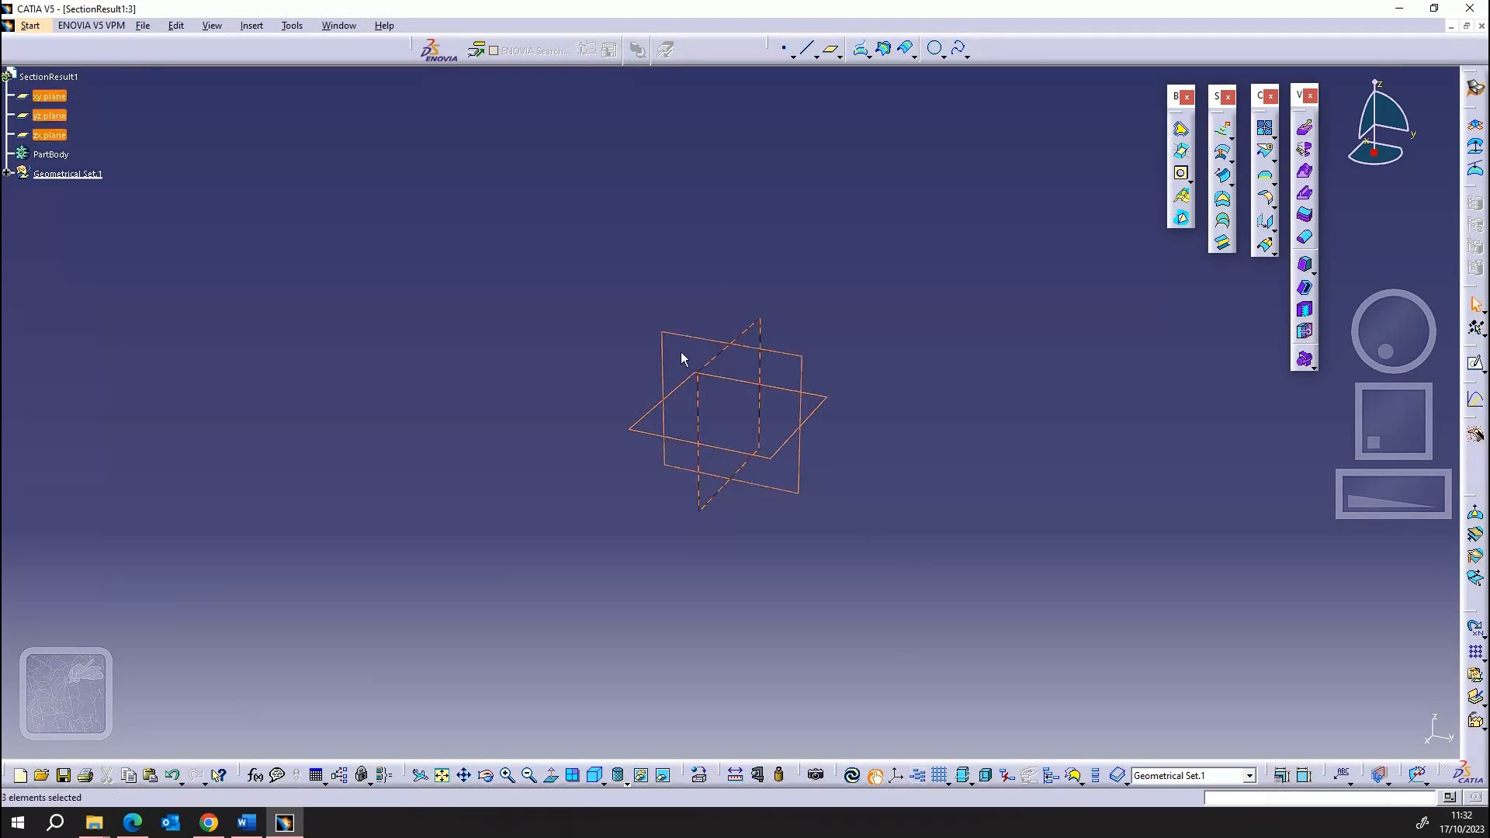
pyautogui.rightClick(793, 354)
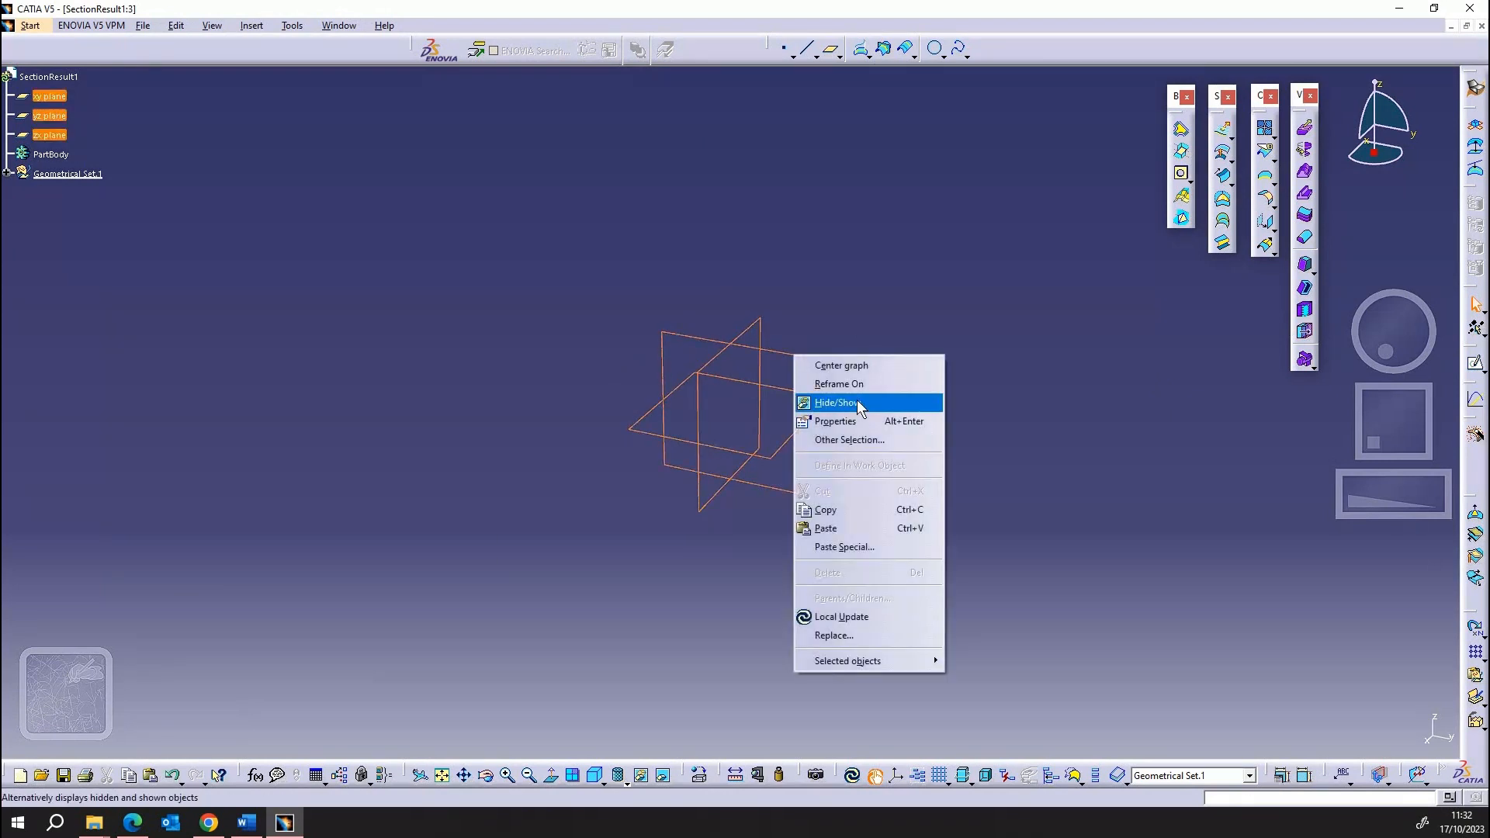
pyautogui.click(856, 399)
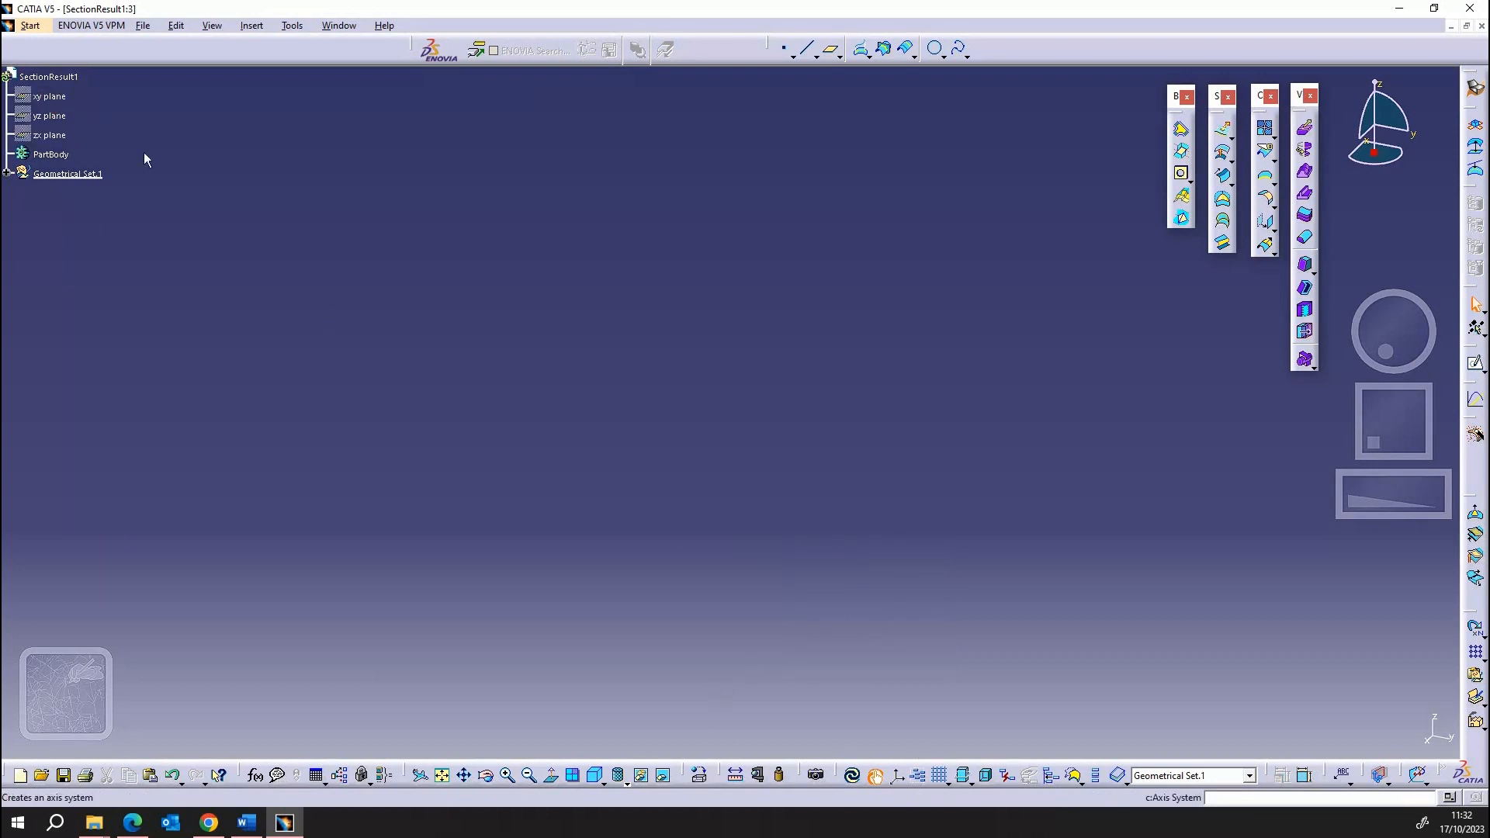
# - Create a Standard axis system with its origin at the point in the middle of the exported section curves
pyautogui.click(442, 776)
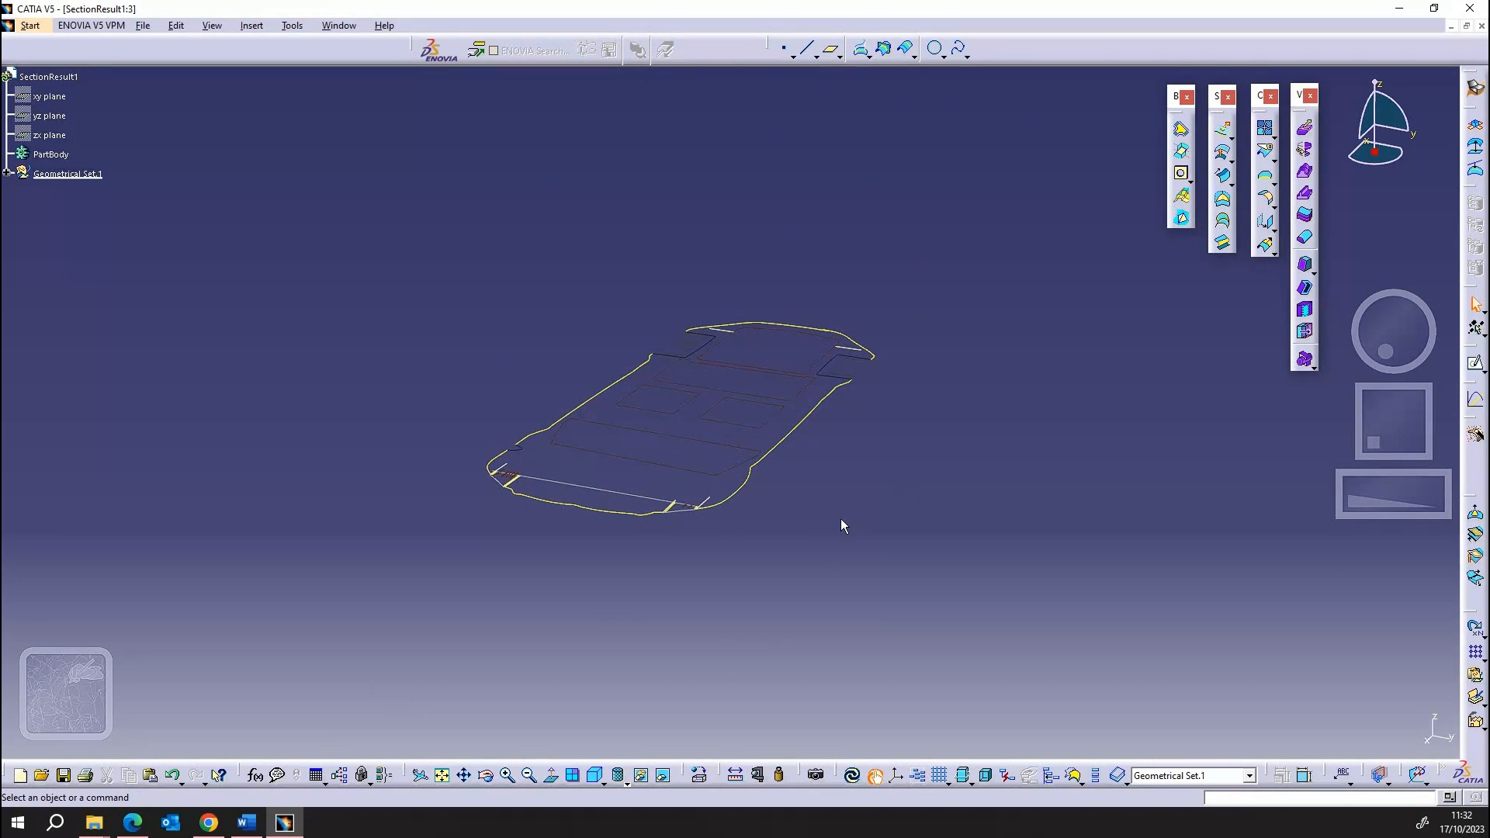
pyautogui.keyDown('ctrl'); pyautogui.moveTo(803, 518); pyautogui.dragTo(820, 426, button='middle'); pyautogui.keyUp('ctrl')
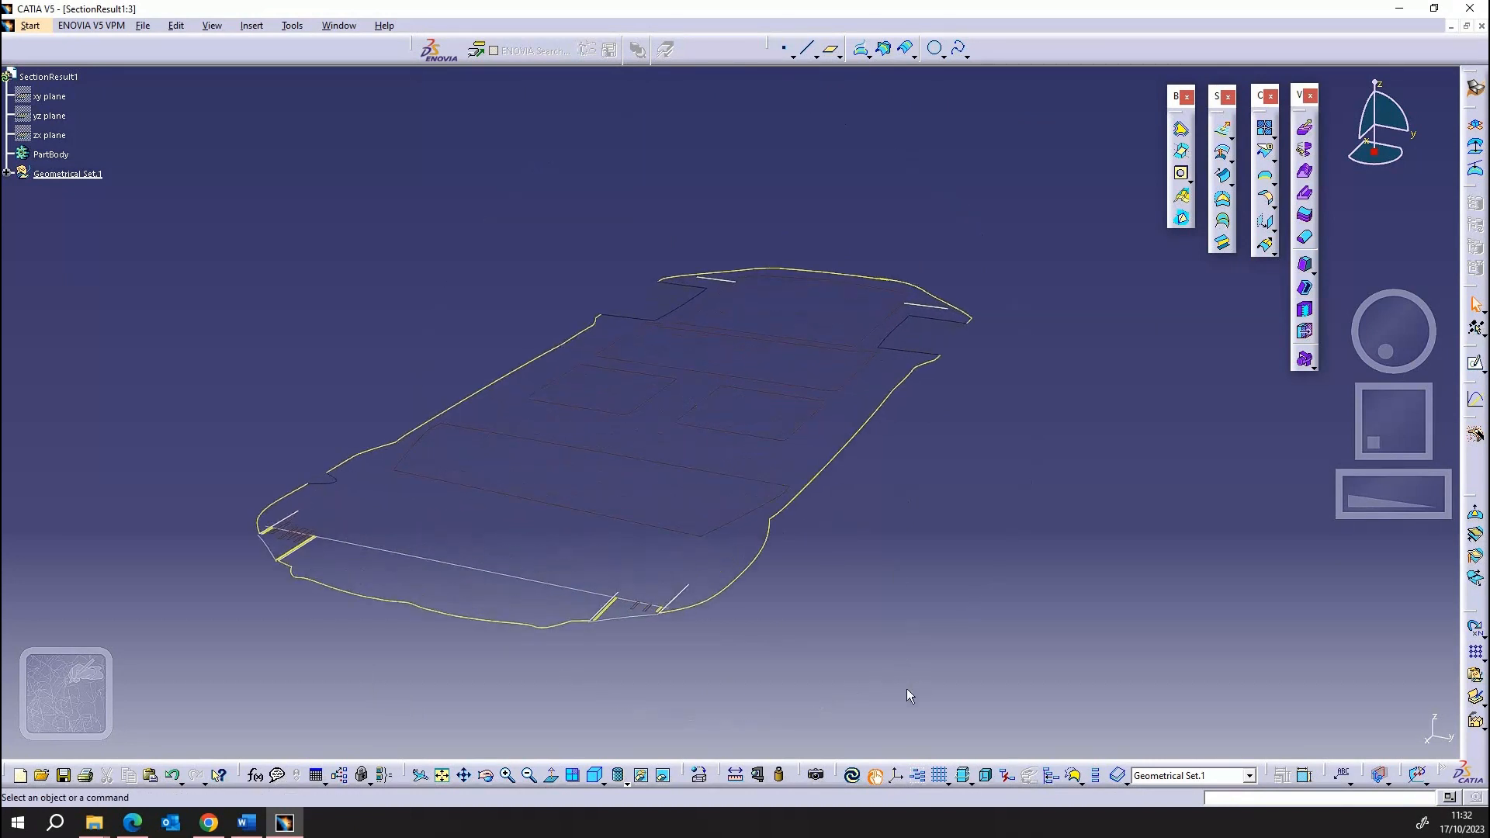
pyautogui.click(896, 775)
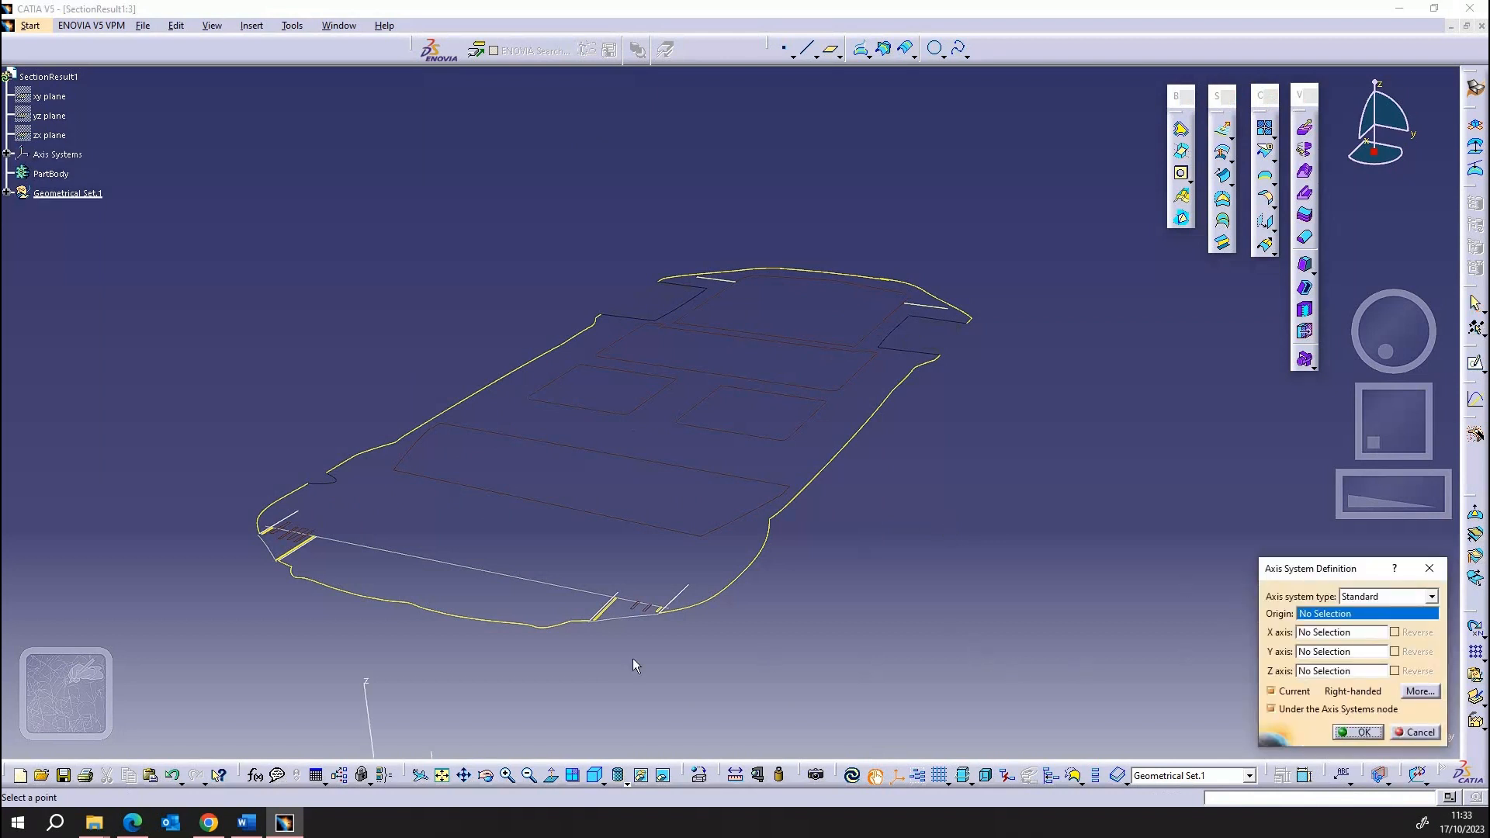
pyautogui.click(634, 431)
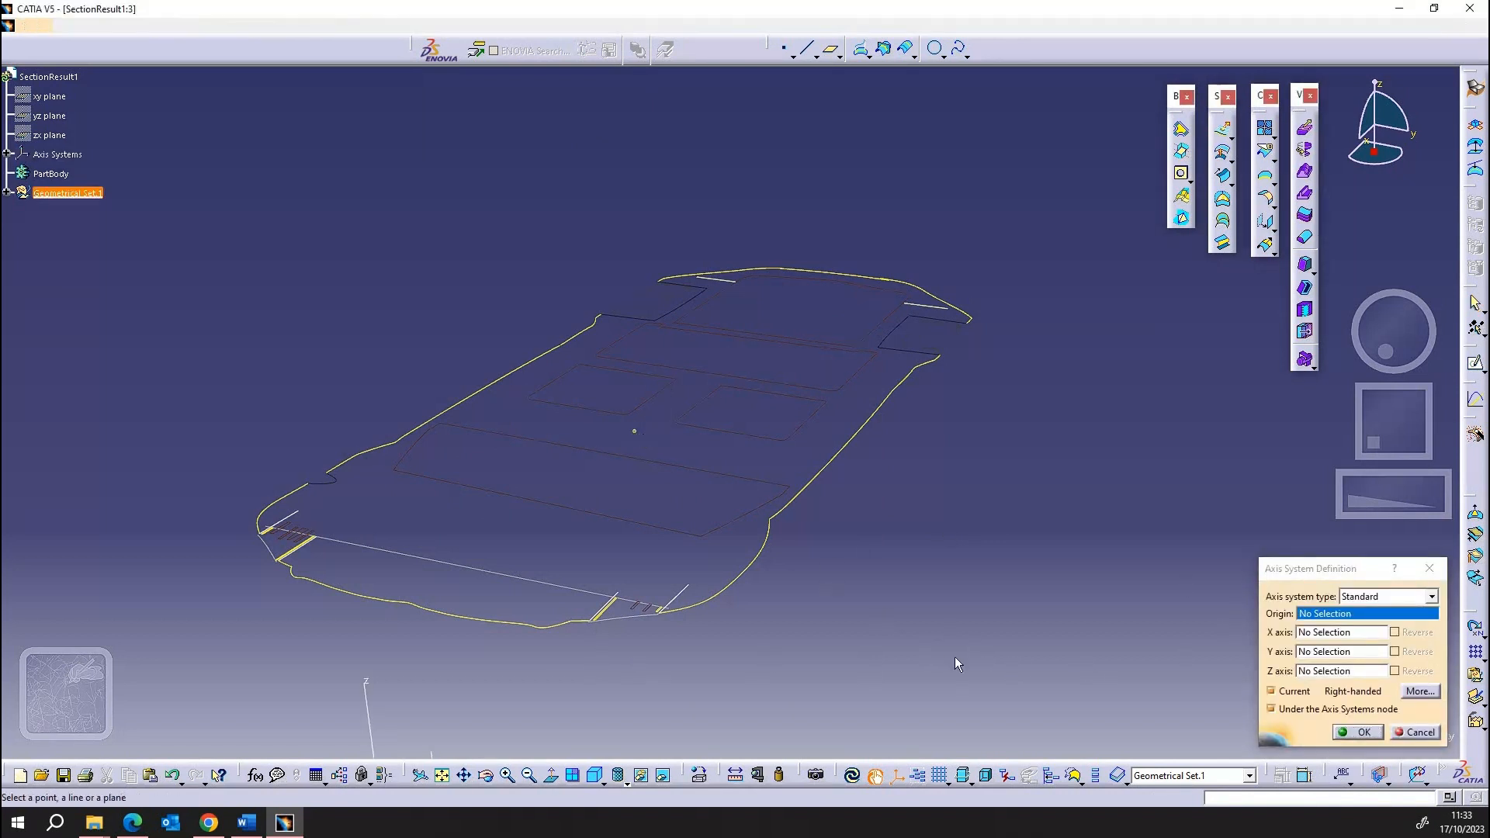
pyautogui.click(1356, 733)
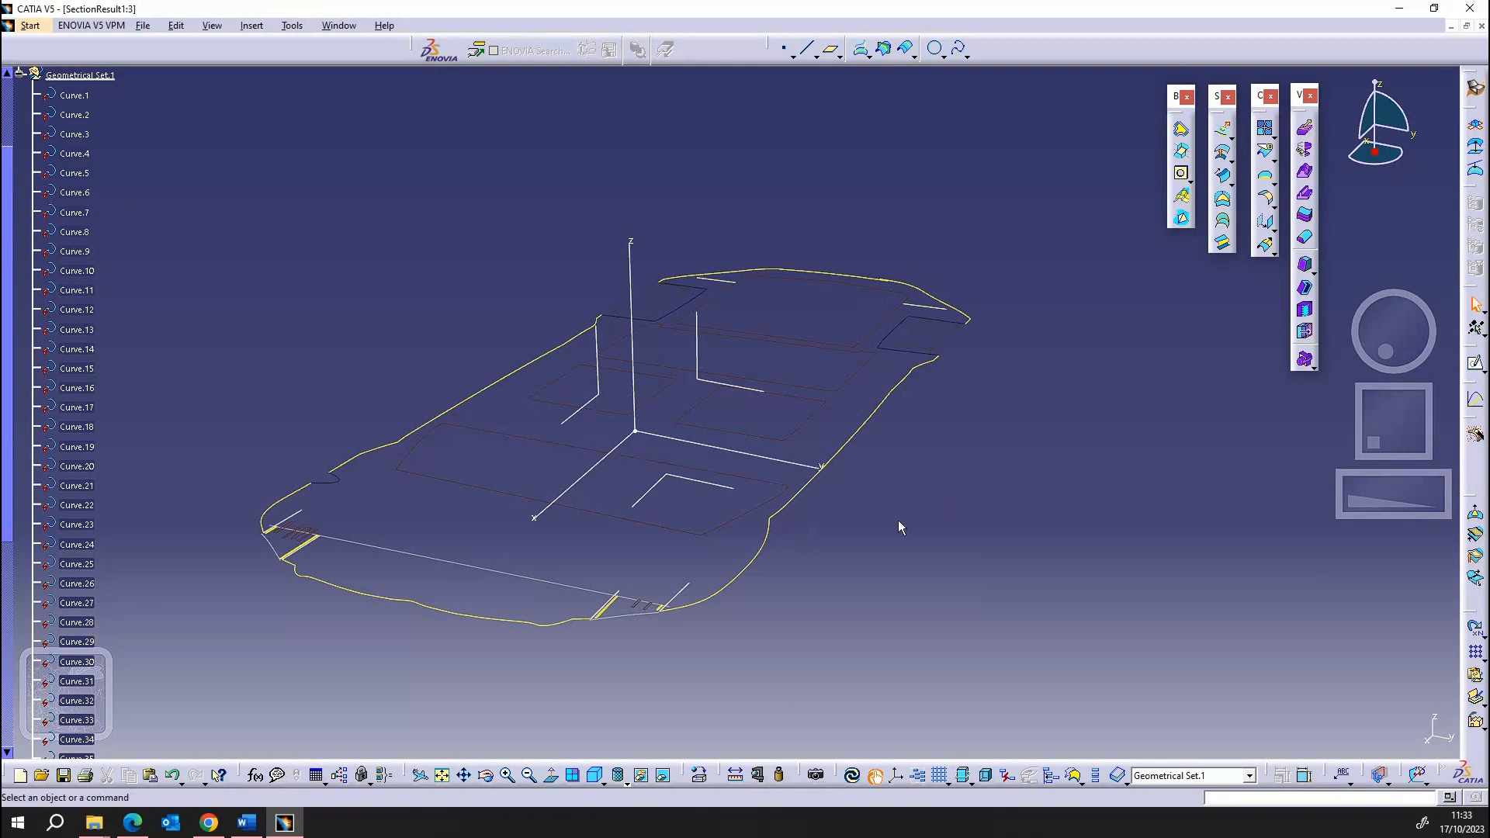
pyautogui.moveTo(897, 520); pyautogui.dragTo(811, 575, button='middle')
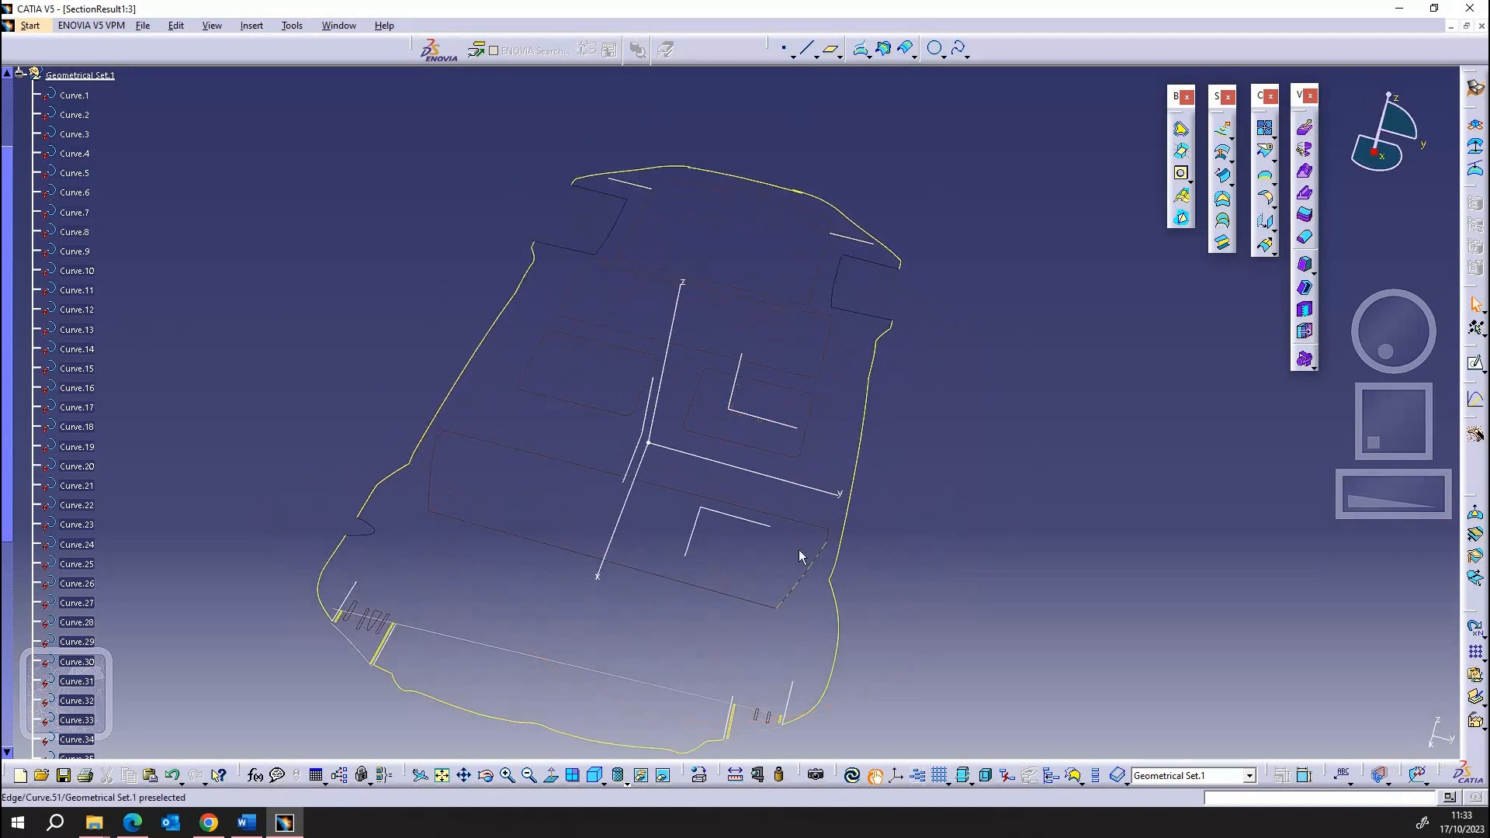
pyautogui.keyDown('ctrl'); pyautogui.moveTo(931, 435); pyautogui.dragTo(660, 436, button='middle'); pyautogui.keyUp('ctrl')
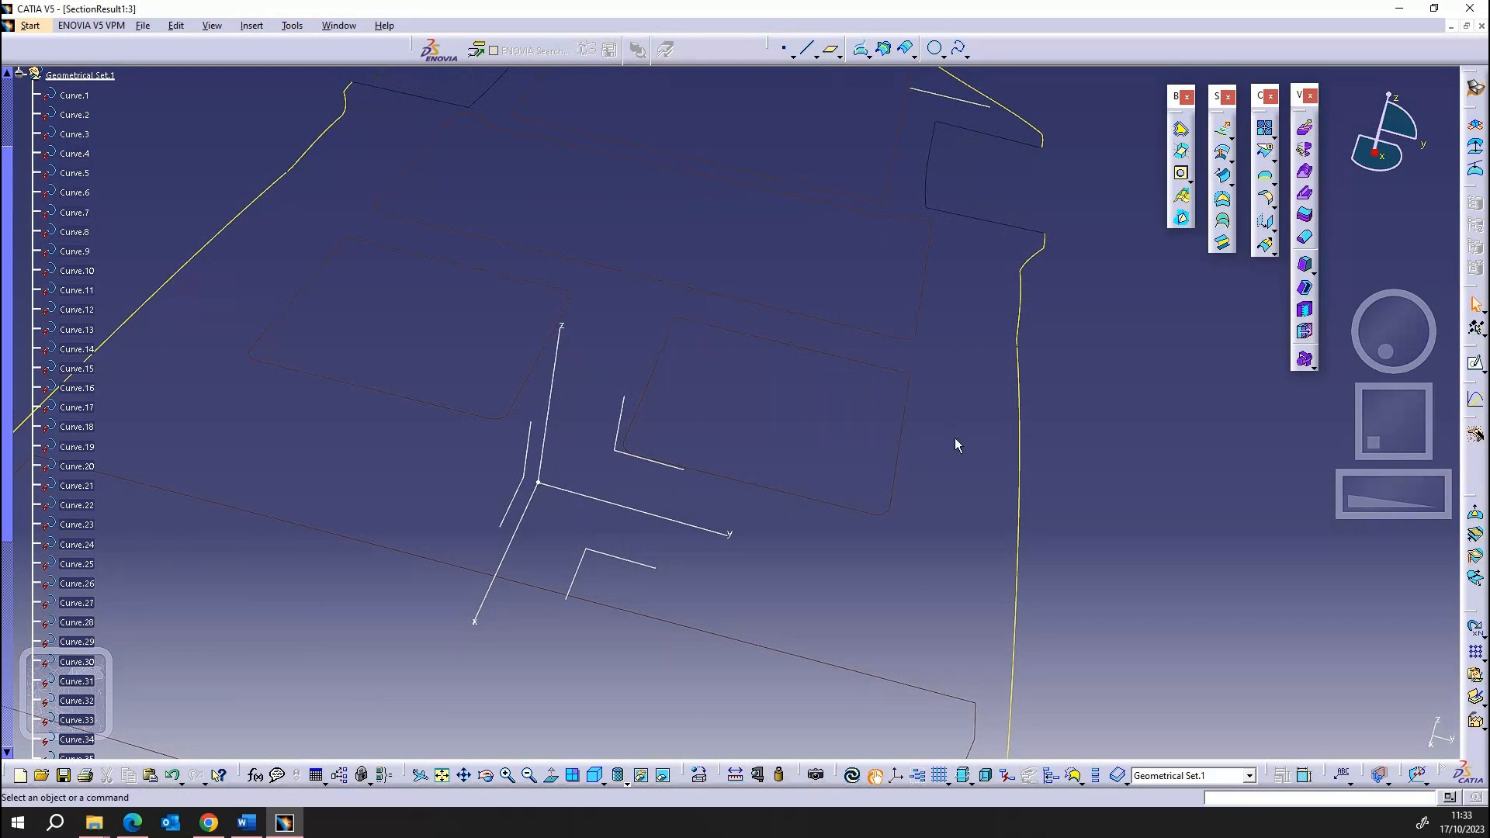
# - Measure the gap between the two curve endpoints on the outer profile with Measure Between in Point only mode, keeping the measure
pyautogui.moveTo(1119, 525); pyautogui.dragTo(904, 732, button='middle')
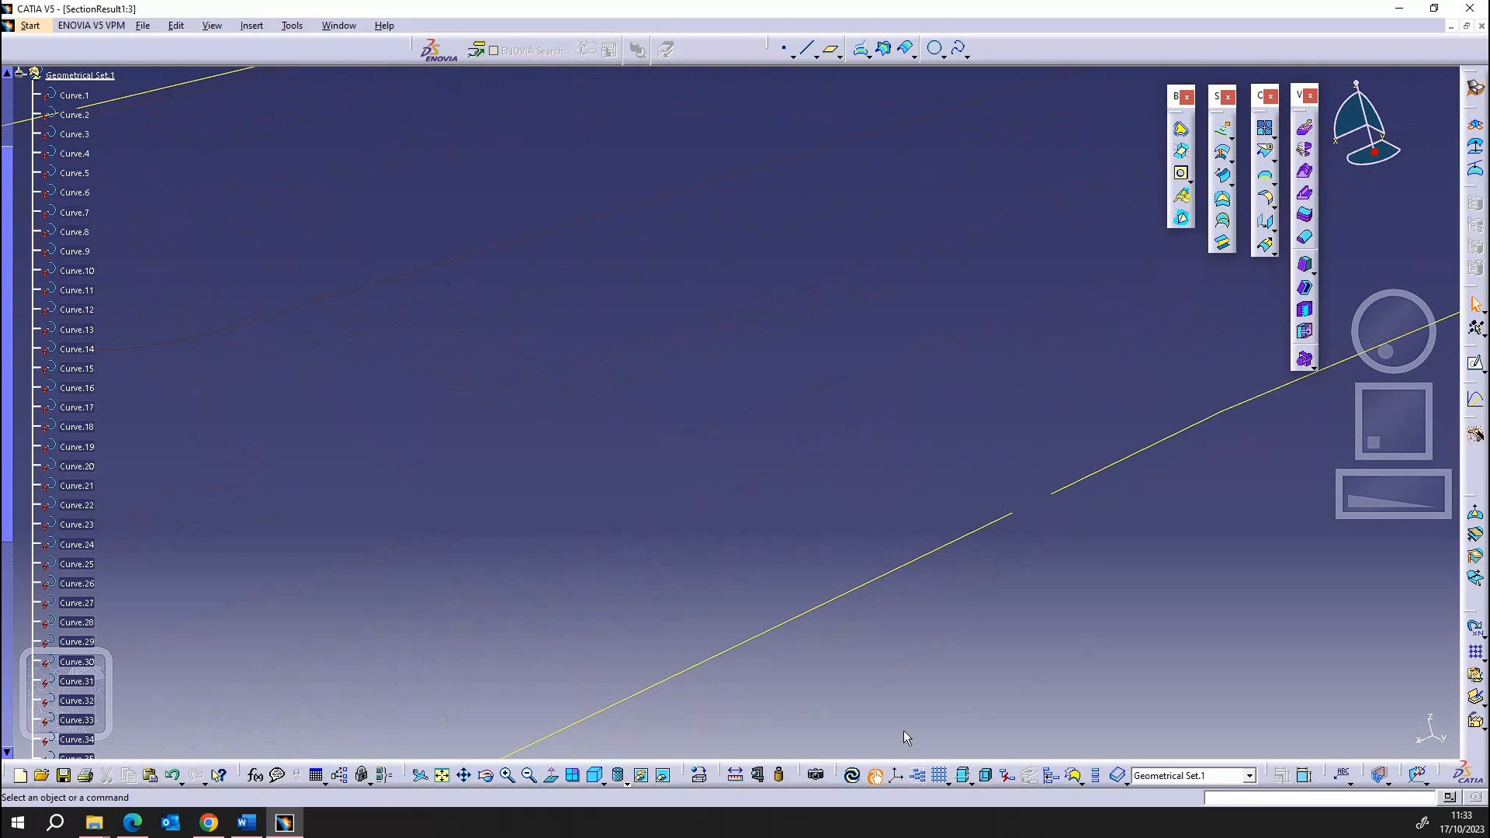
pyautogui.click(735, 774)
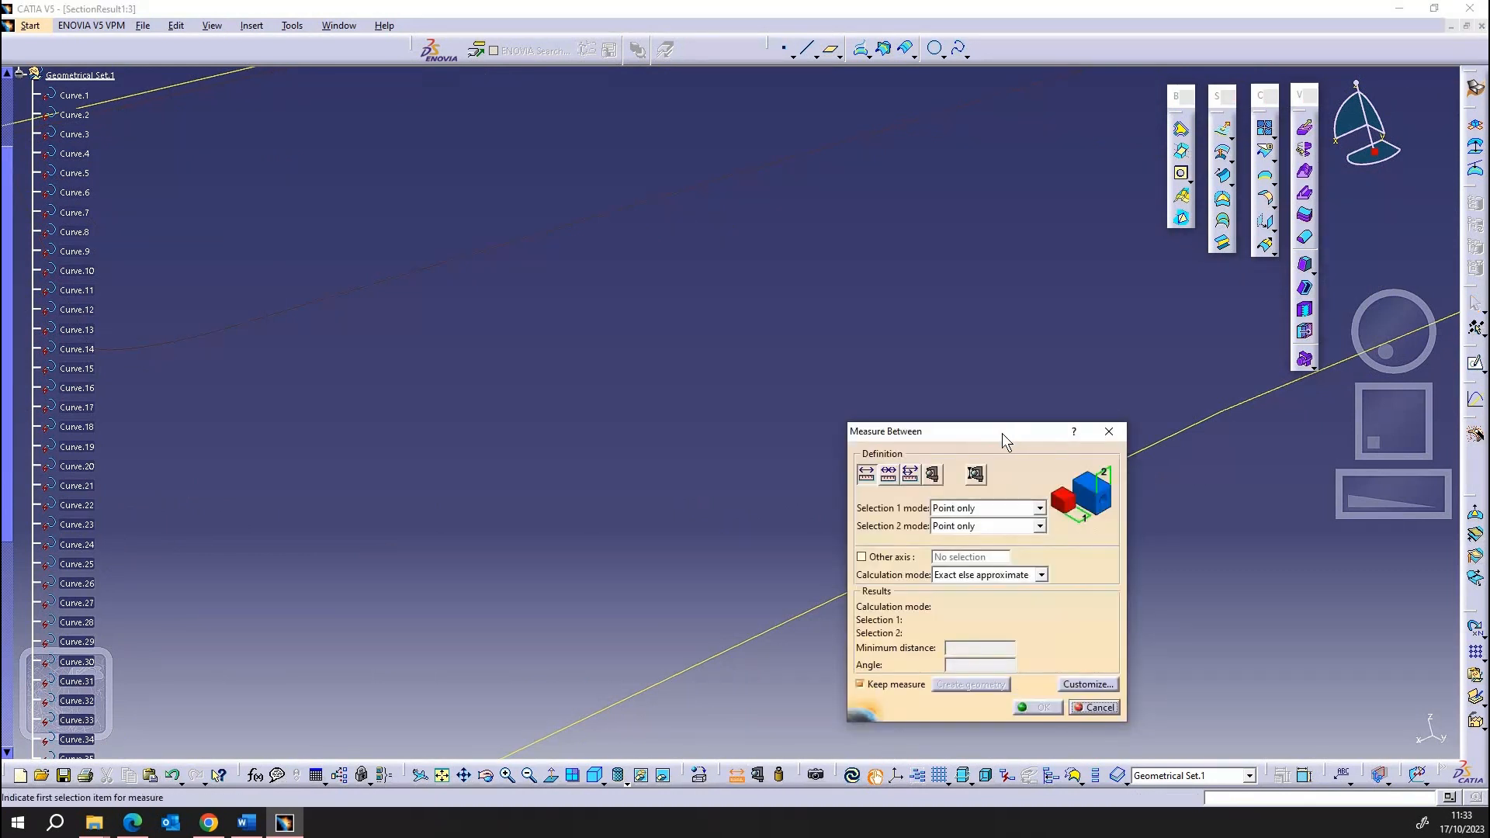
pyautogui.moveTo(1003, 434); pyautogui.dragTo(812, 230)
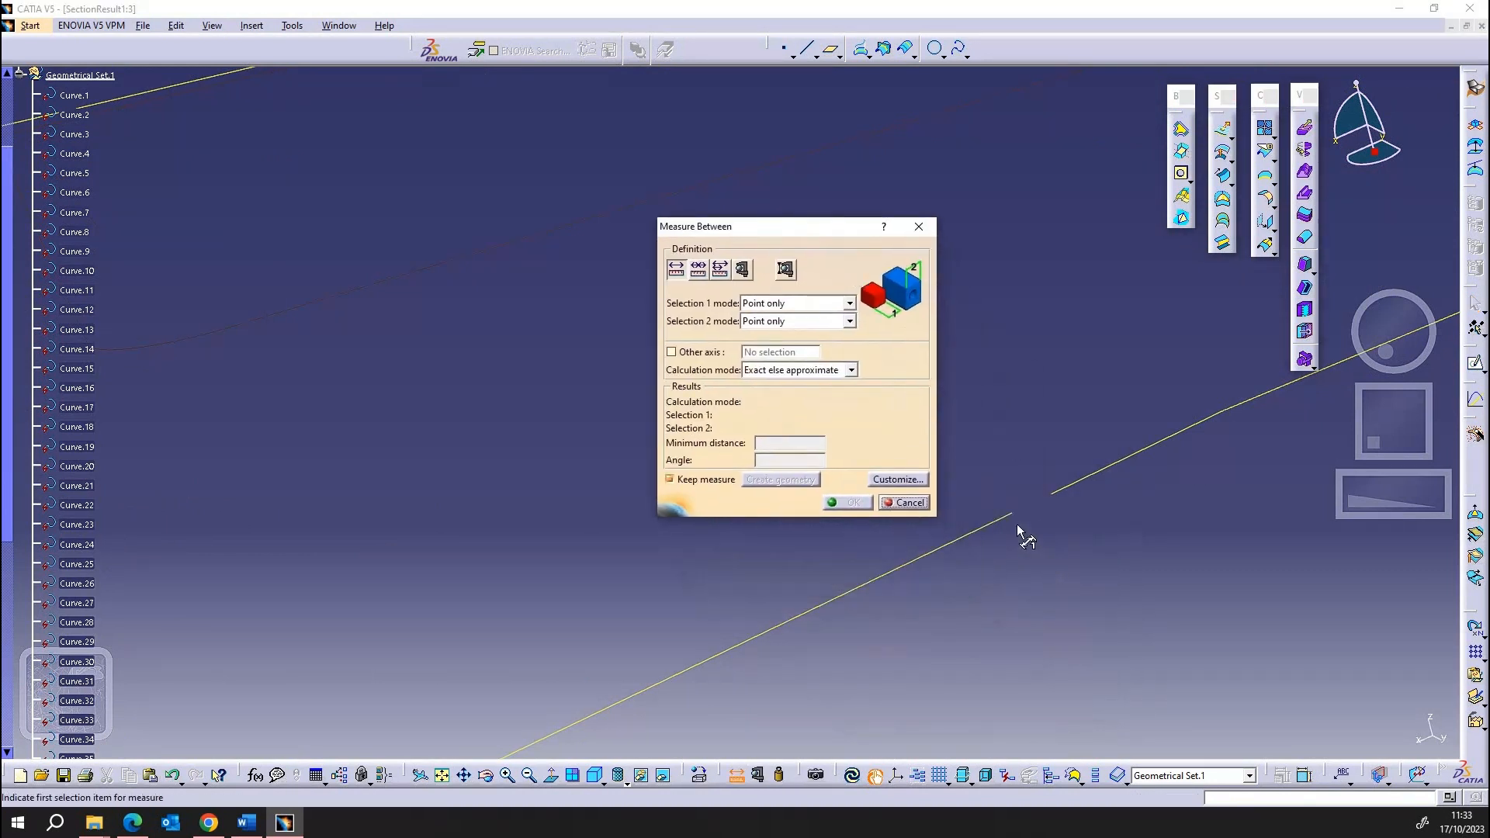
pyautogui.click(849, 303)
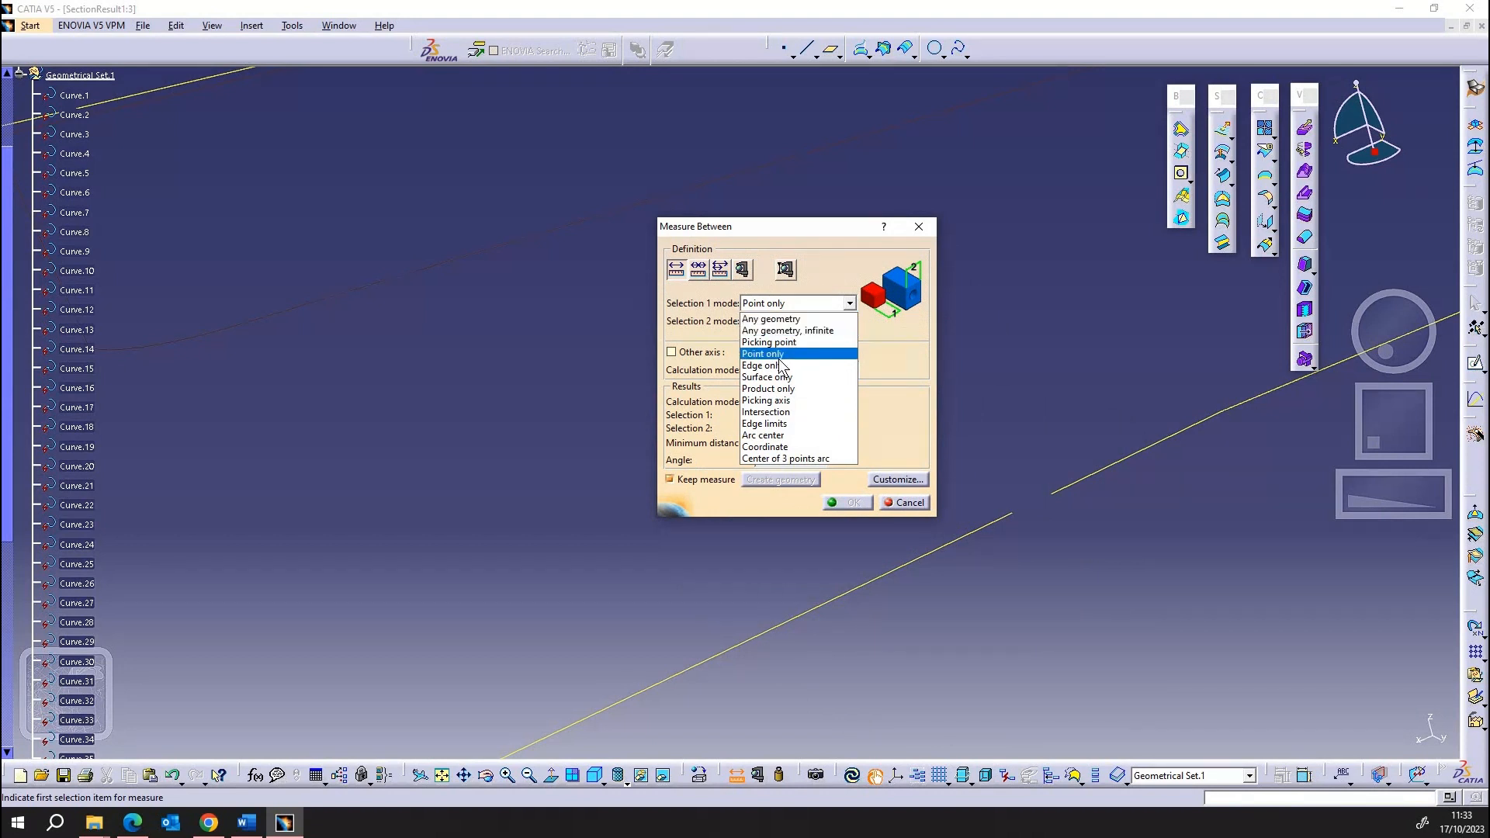
pyautogui.click(900, 367)
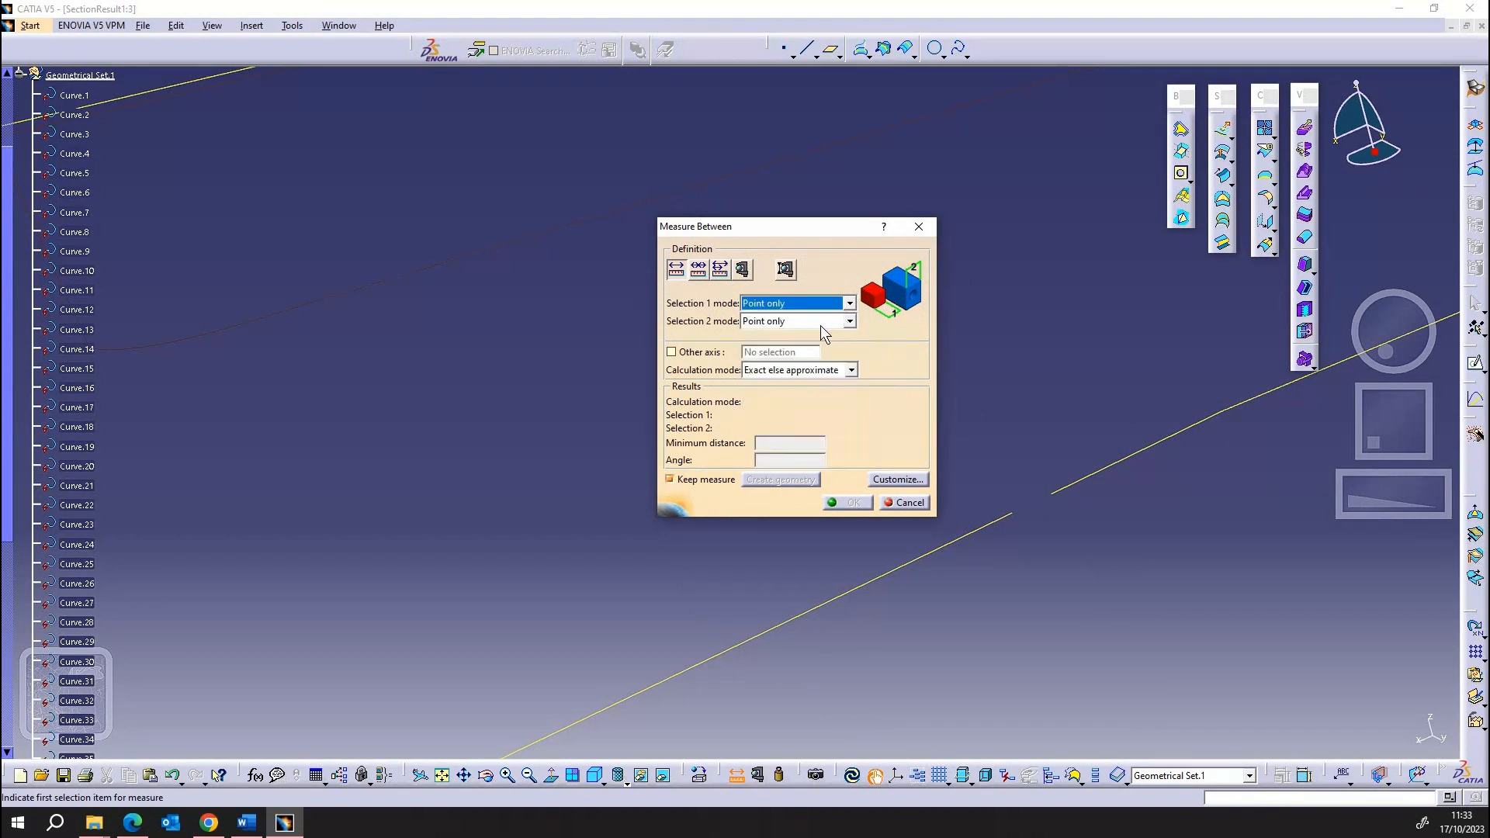
pyautogui.click(1014, 515)
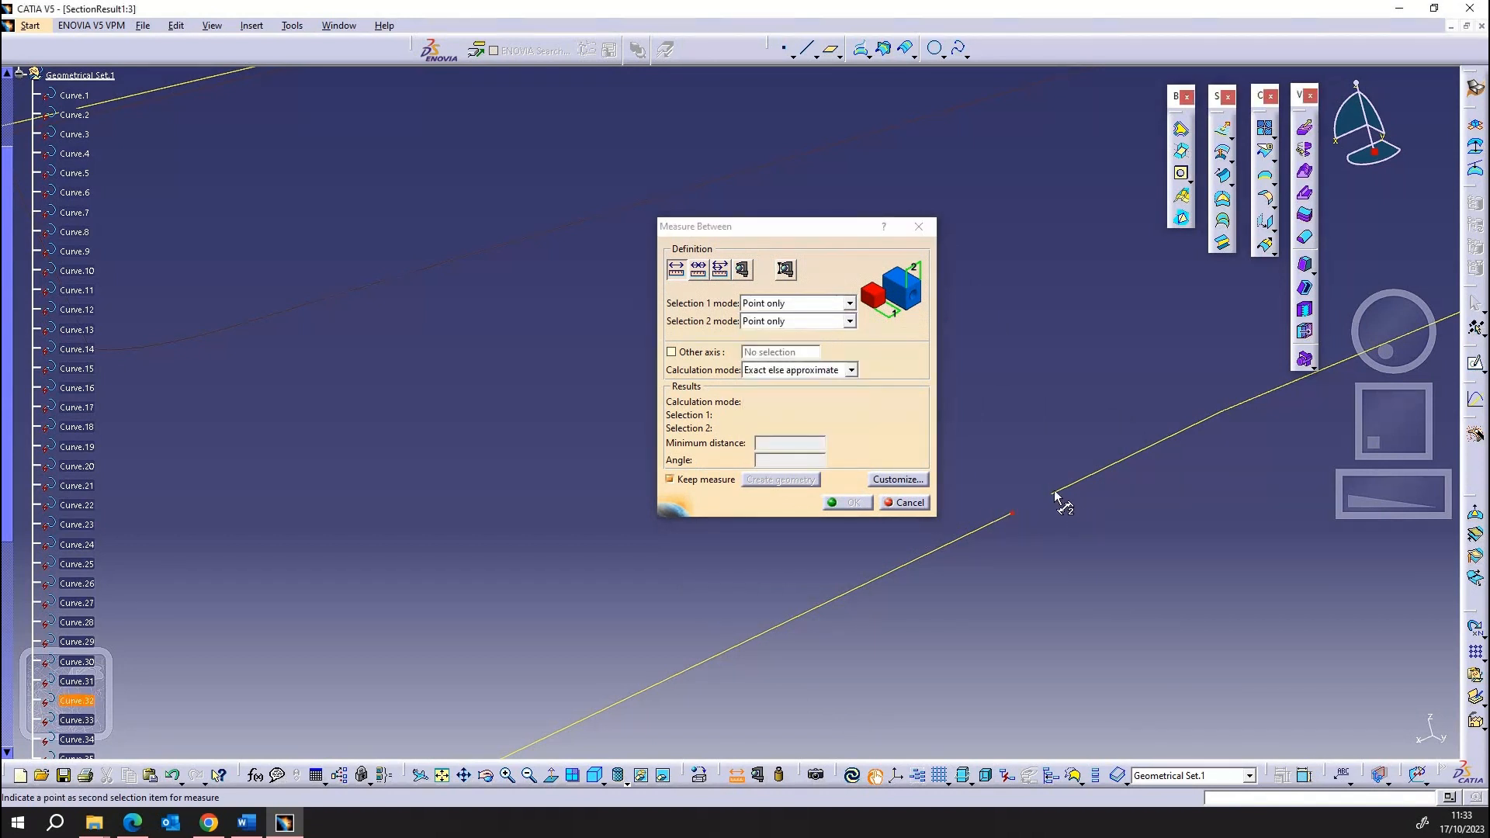
pyautogui.click(1050, 495)
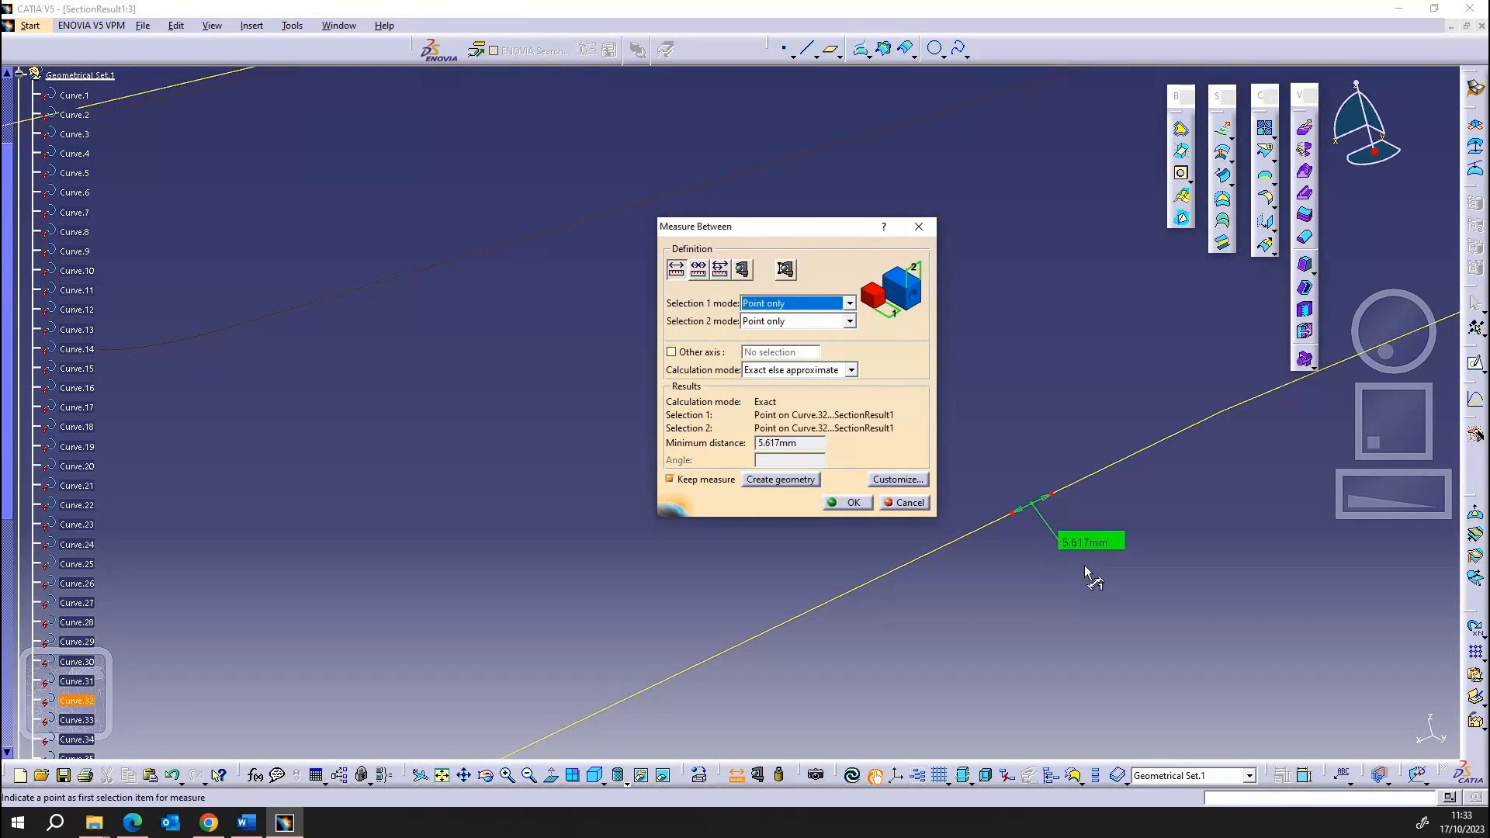
pyautogui.click(845, 503)
# - Measure the length of the small rounded corner curve with Measure Item in Any geometry mode, without keeping the measure
pyautogui.moveTo(841, 485); pyautogui.dragTo(991, 489, button='middle')
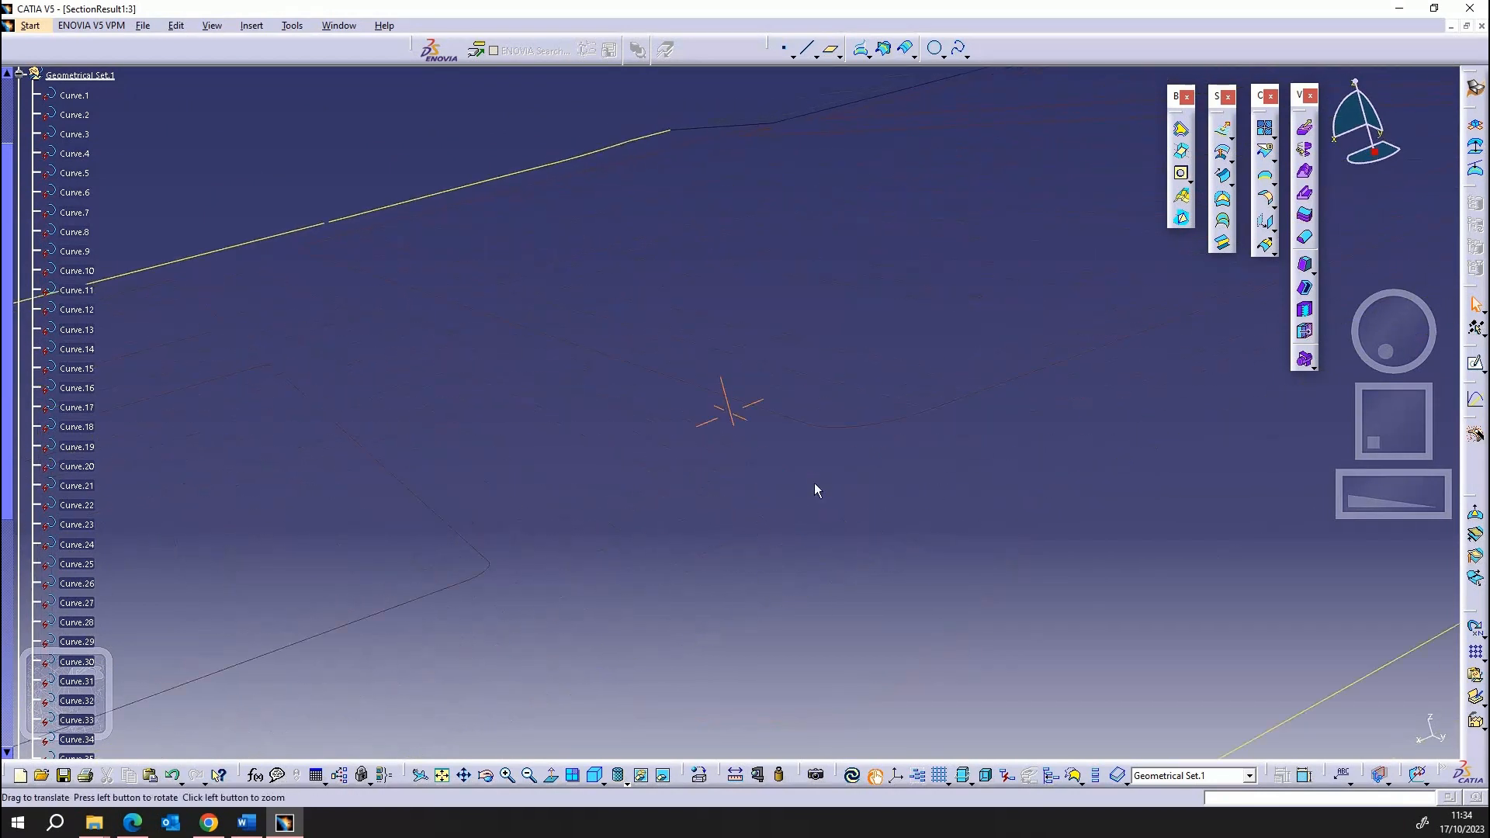
pyautogui.moveTo(815, 489); pyautogui.dragTo(882, 532, button='middle')
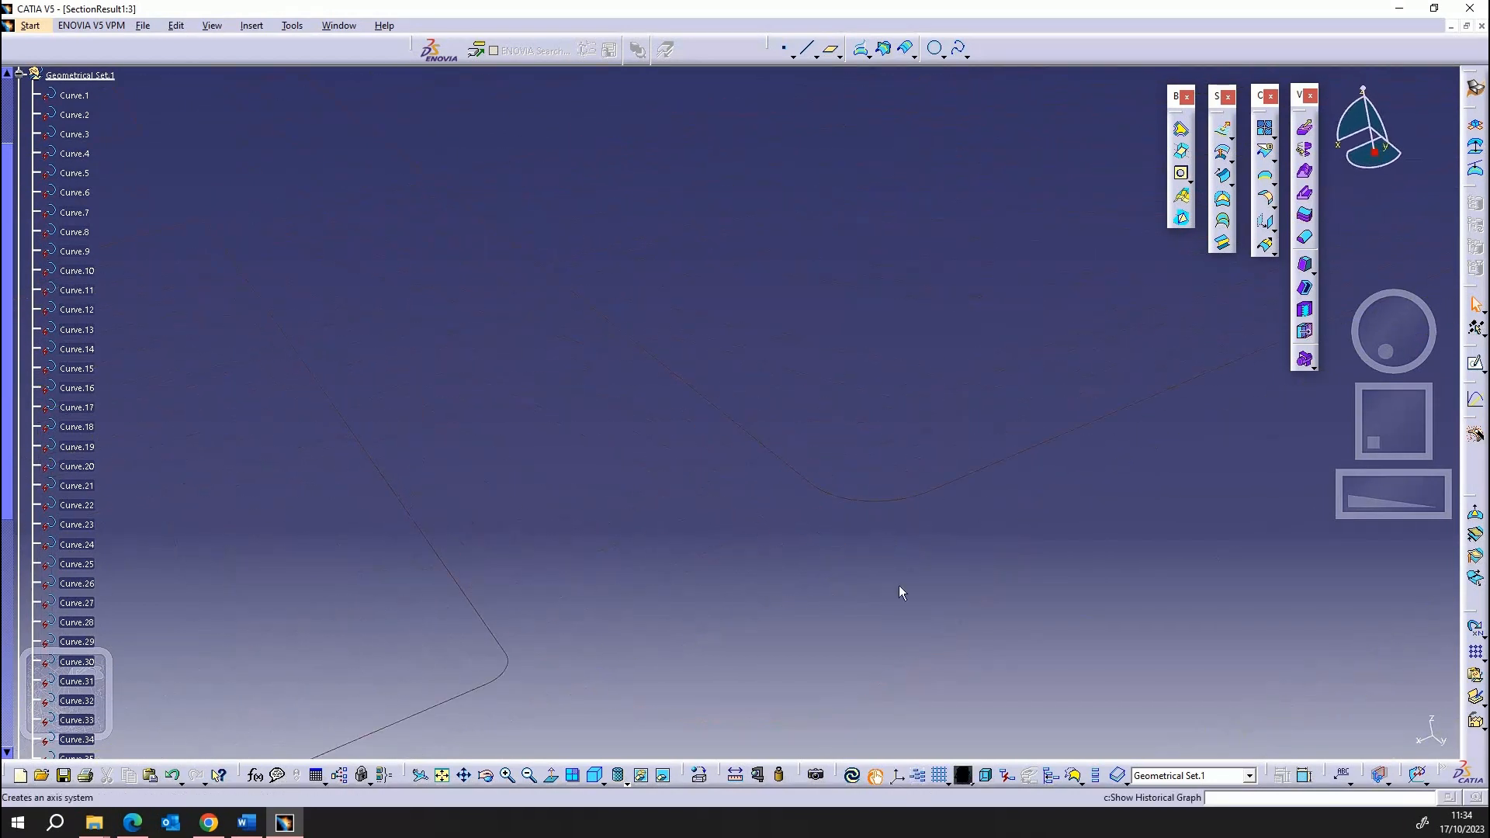
pyautogui.click(865, 499)
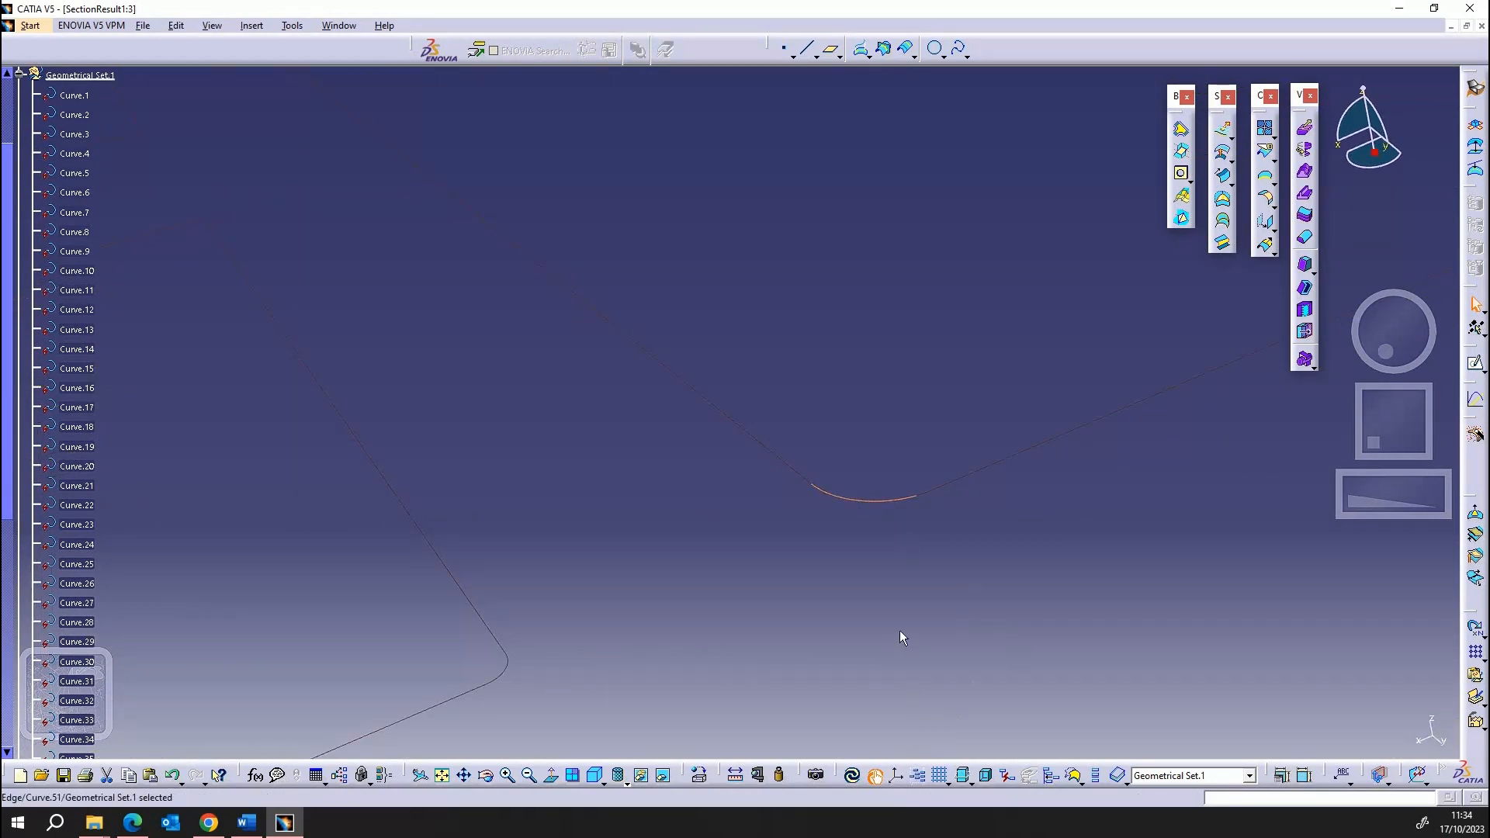
pyautogui.click(877, 621)
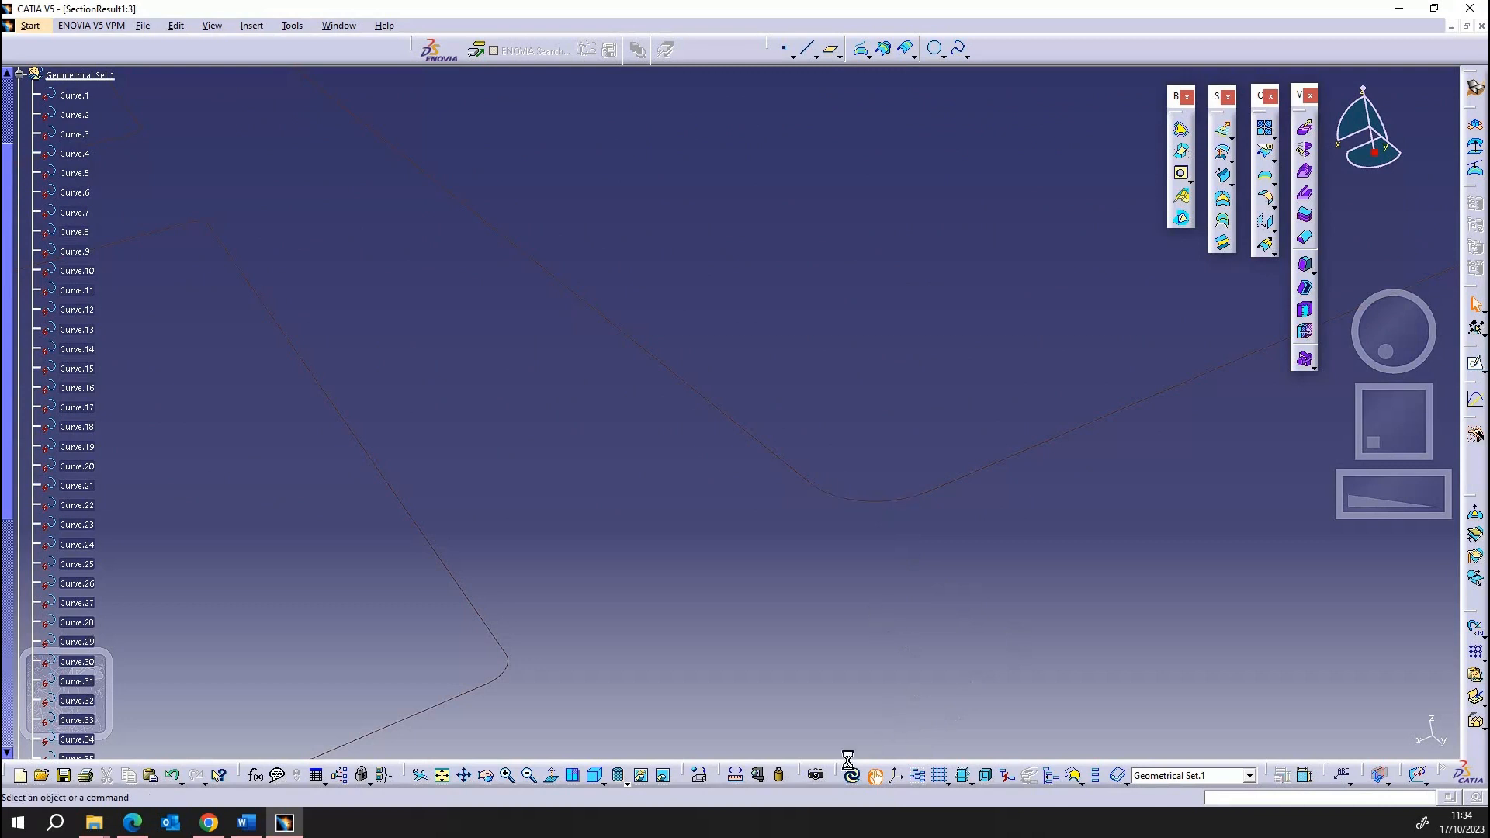
pyautogui.click(735, 775)
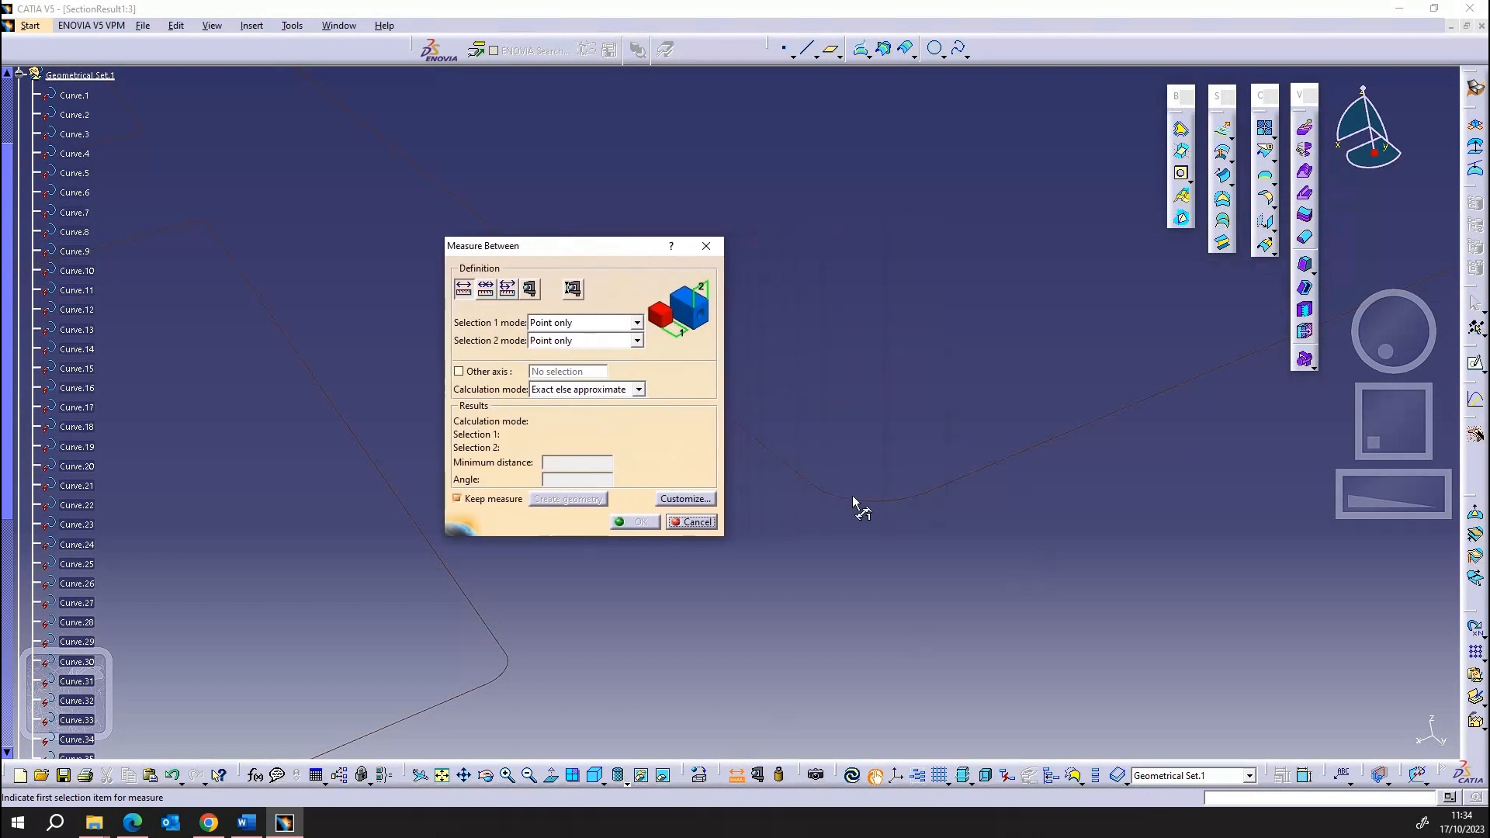
pyautogui.click(638, 323)
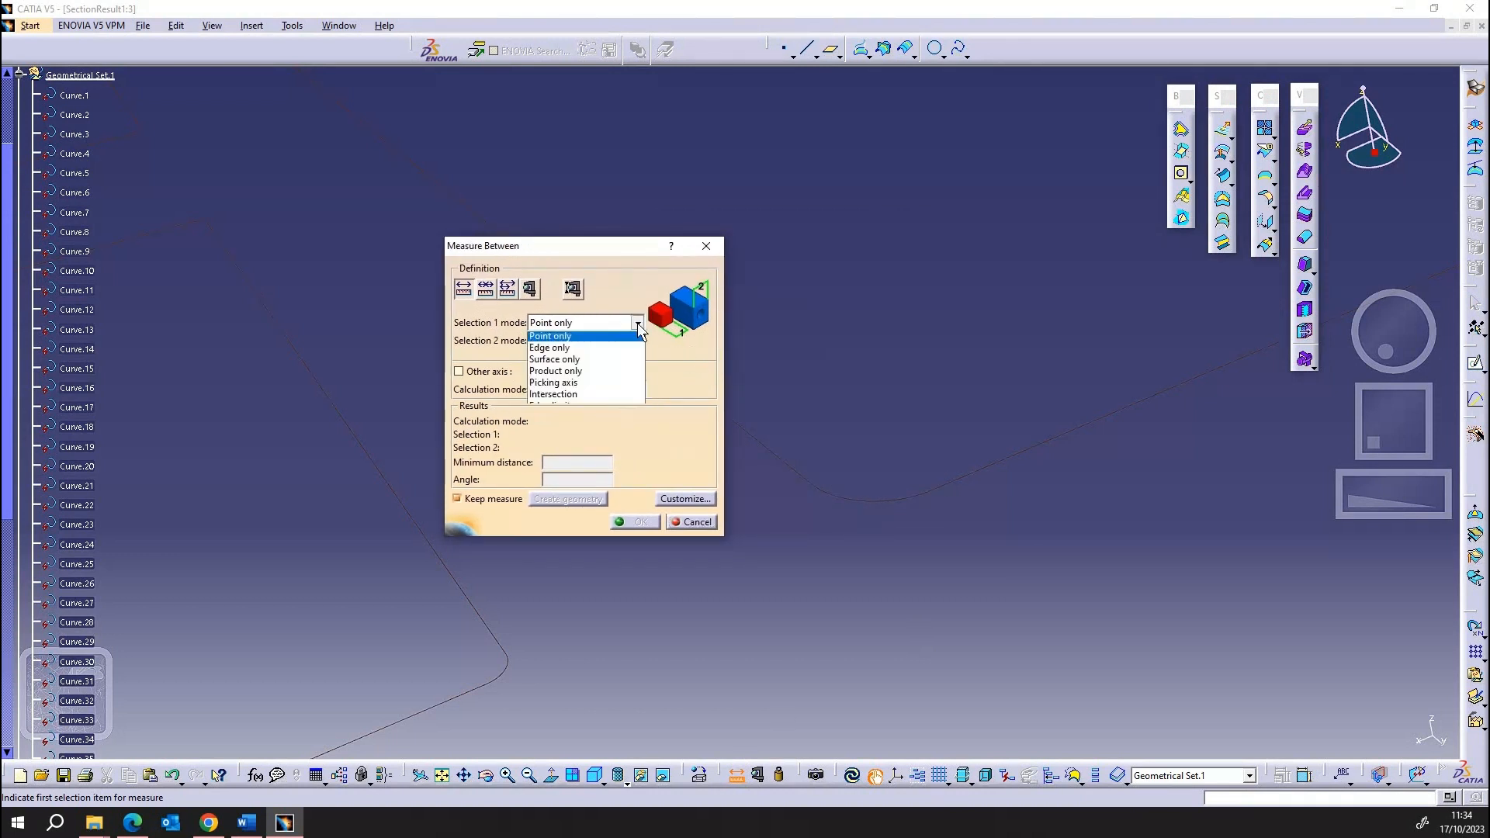
pyautogui.click(633, 338)
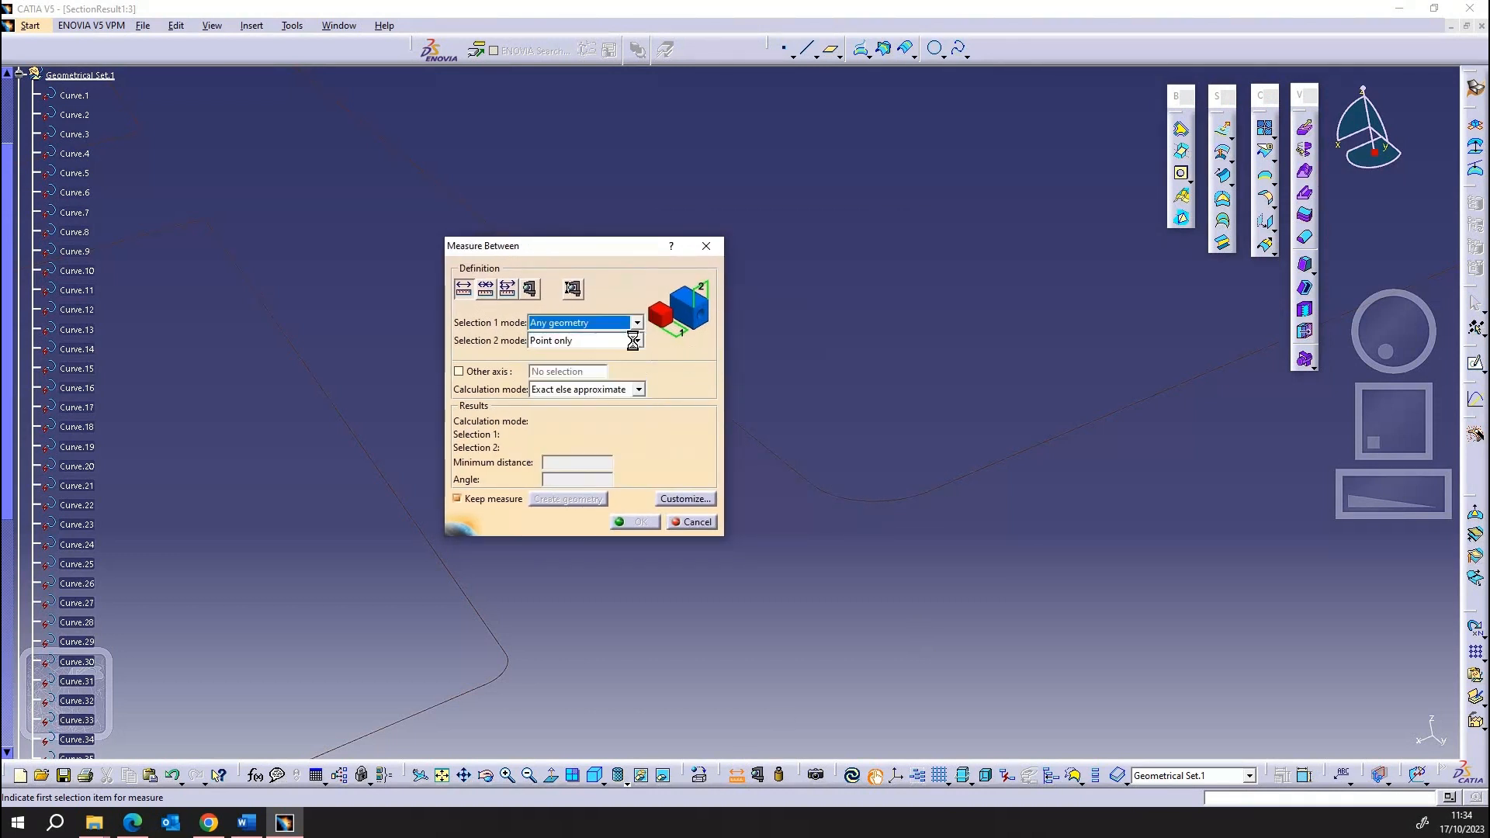
pyautogui.click(637, 341)
pyautogui.click(594, 357)
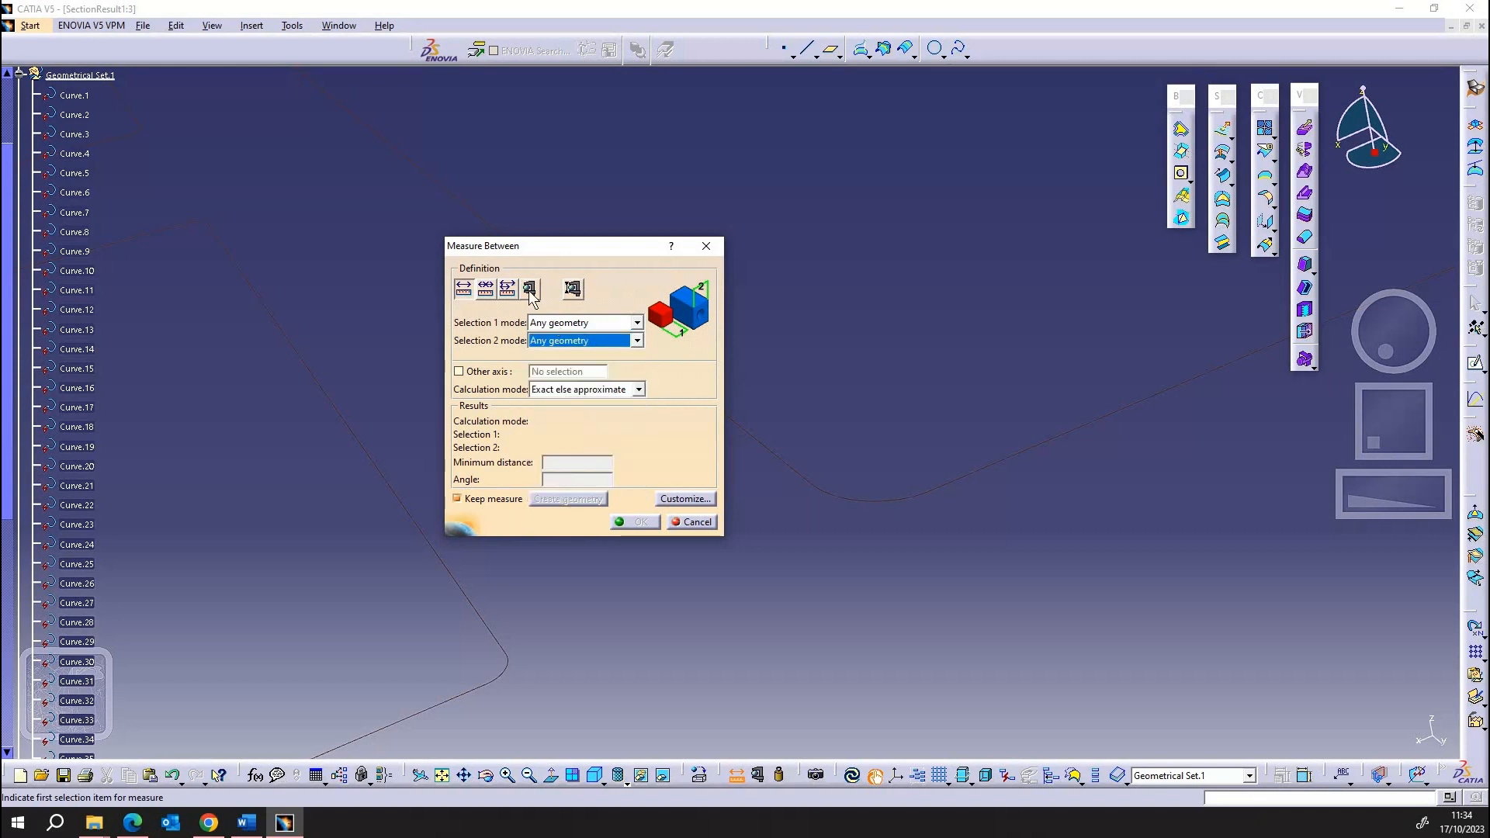
pyautogui.click(530, 289)
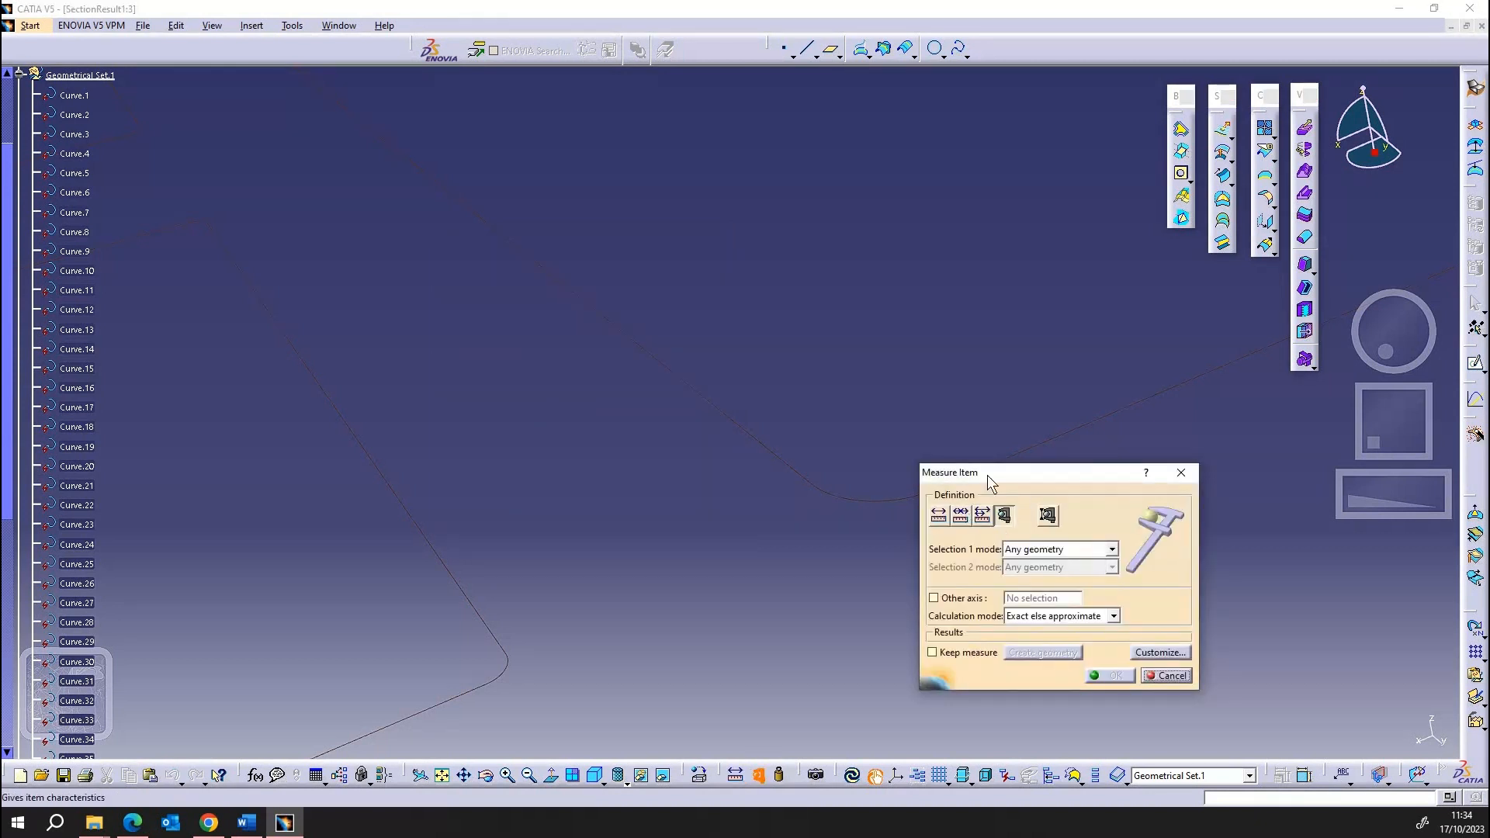
pyautogui.moveTo(1077, 470); pyautogui.dragTo(1186, 463)
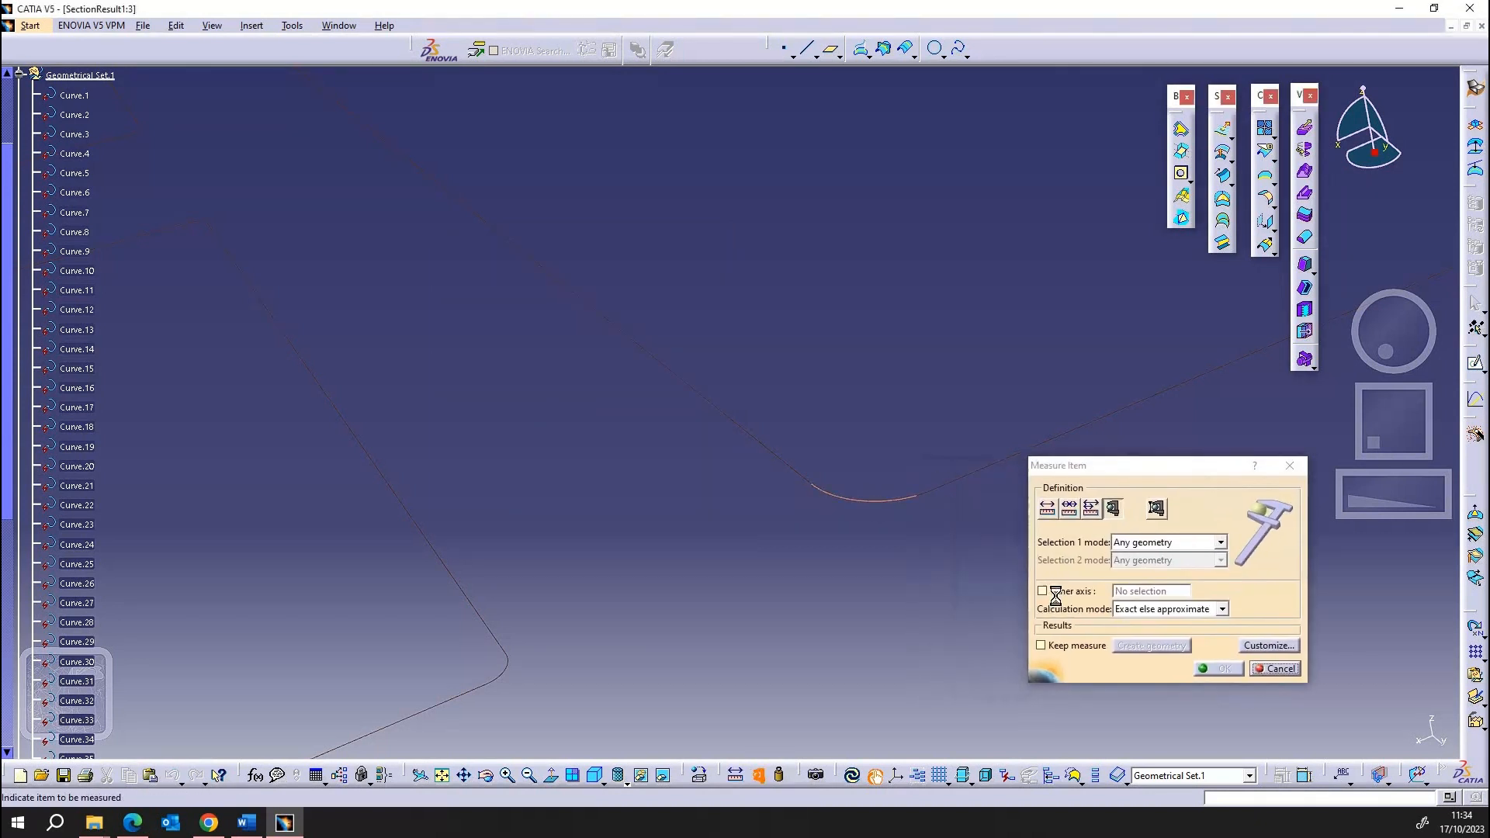
pyautogui.click(877, 501)
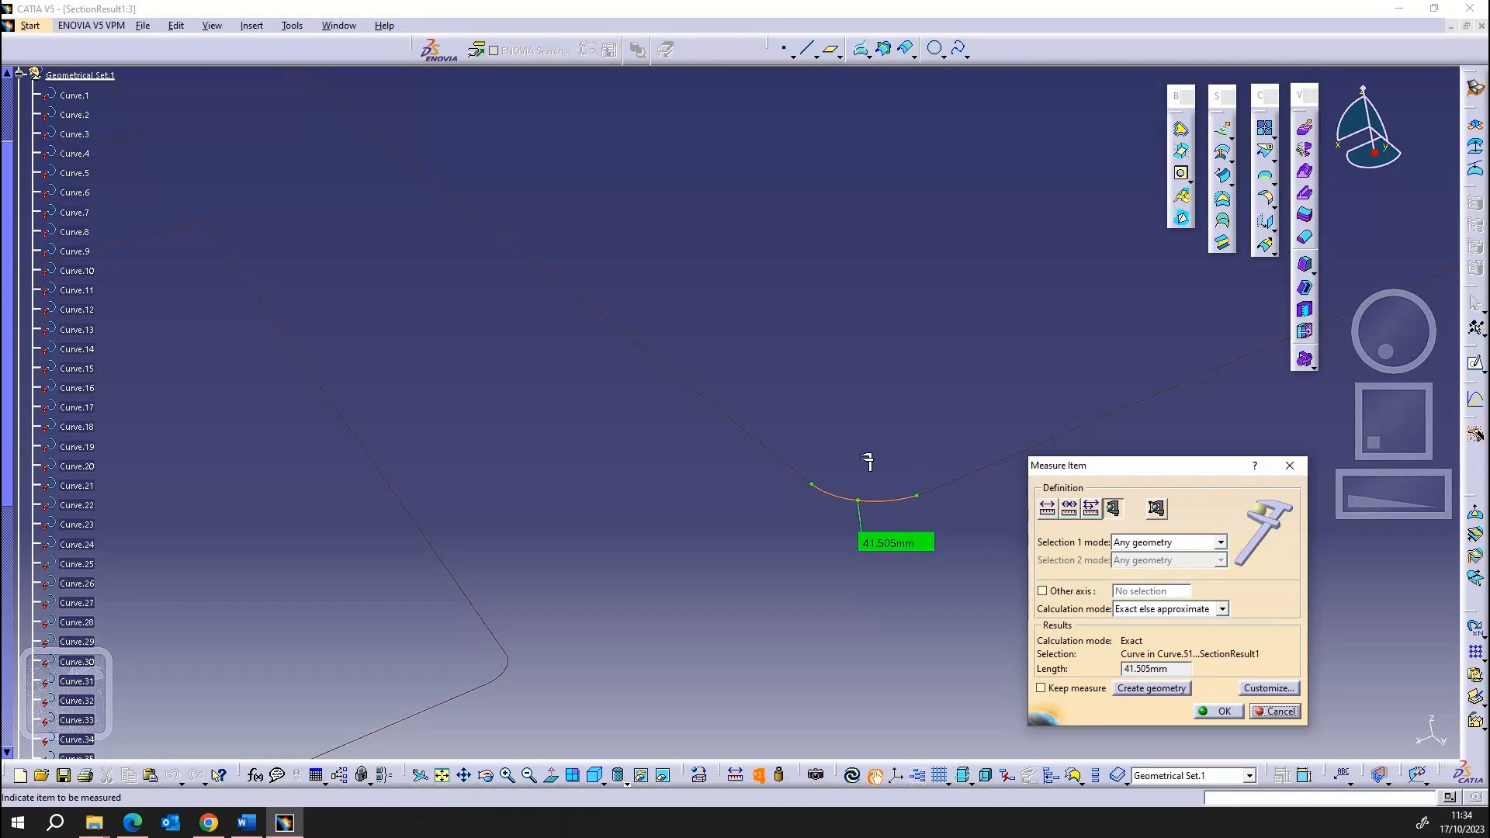
pyautogui.click(1286, 711)
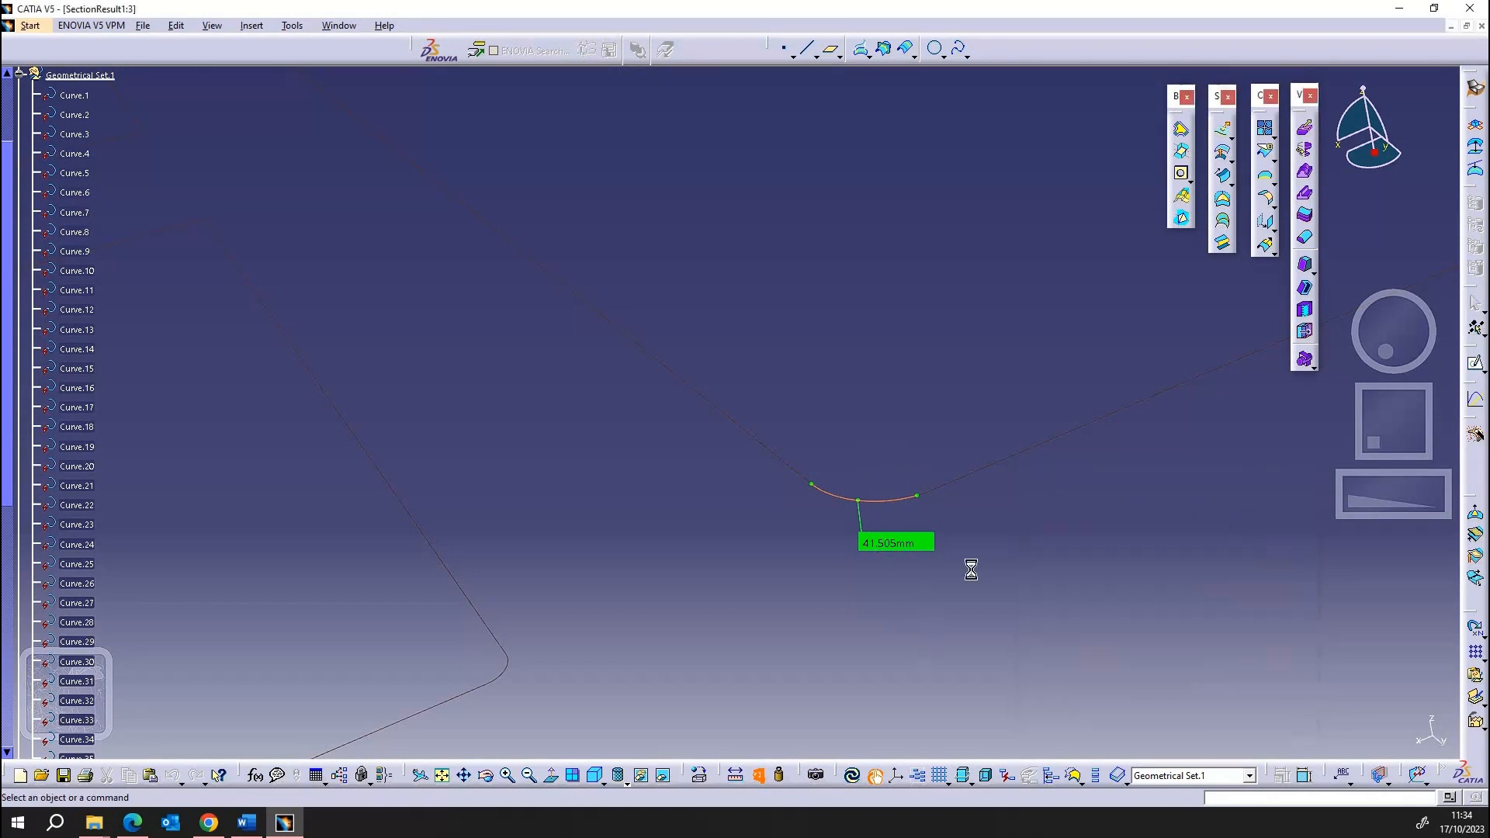
# - Create a plane offset 1000 mm from the axis system's XY plane, on the positive Z side
pyautogui.moveTo(1003, 543); pyautogui.dragTo(966, 730, button='middle')
pyautogui.moveTo(776, 481); pyautogui.dragTo(838, 560, button='middle')
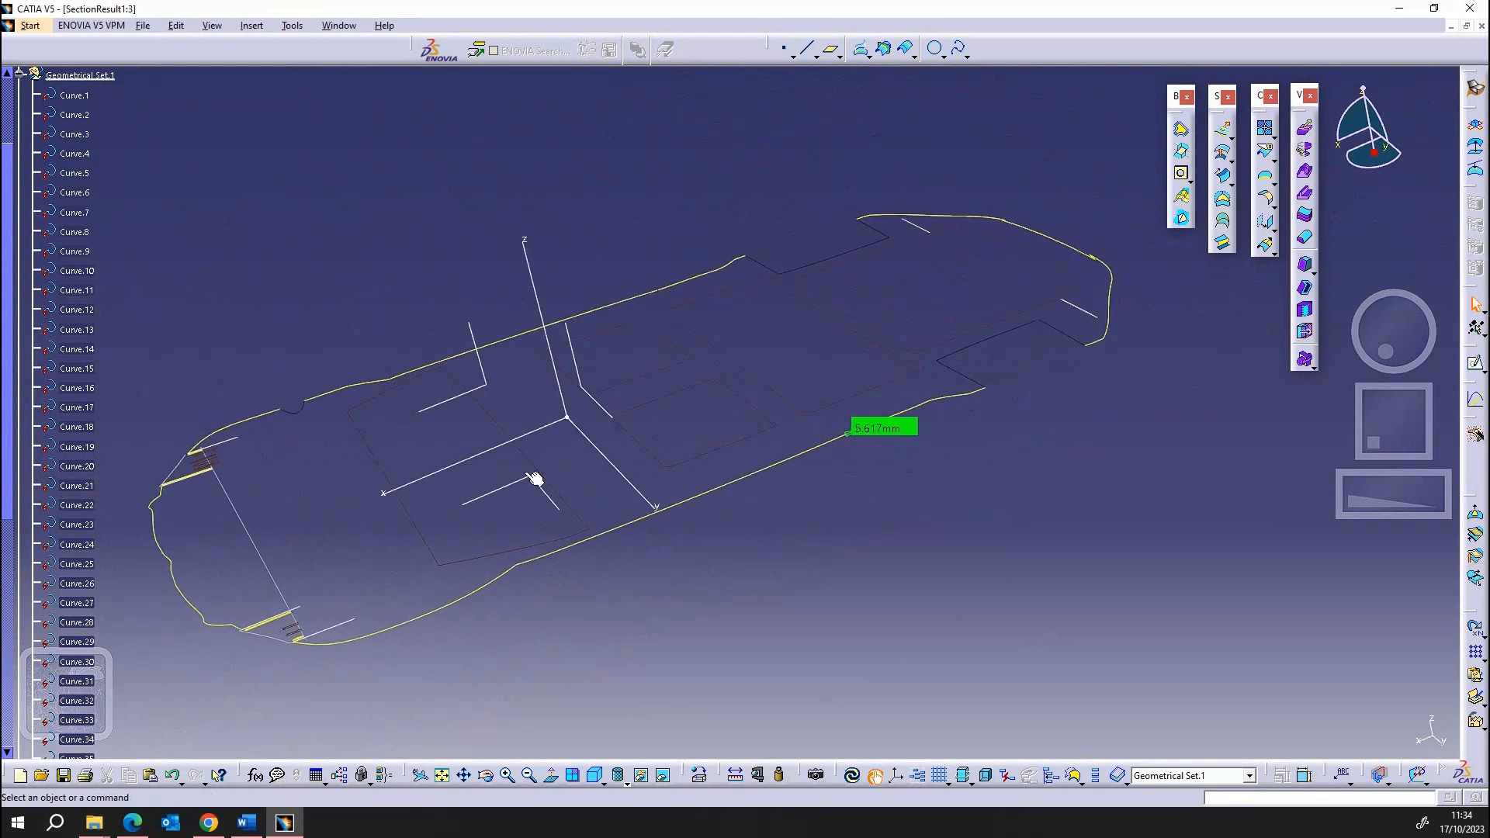
pyautogui.click(523, 483)
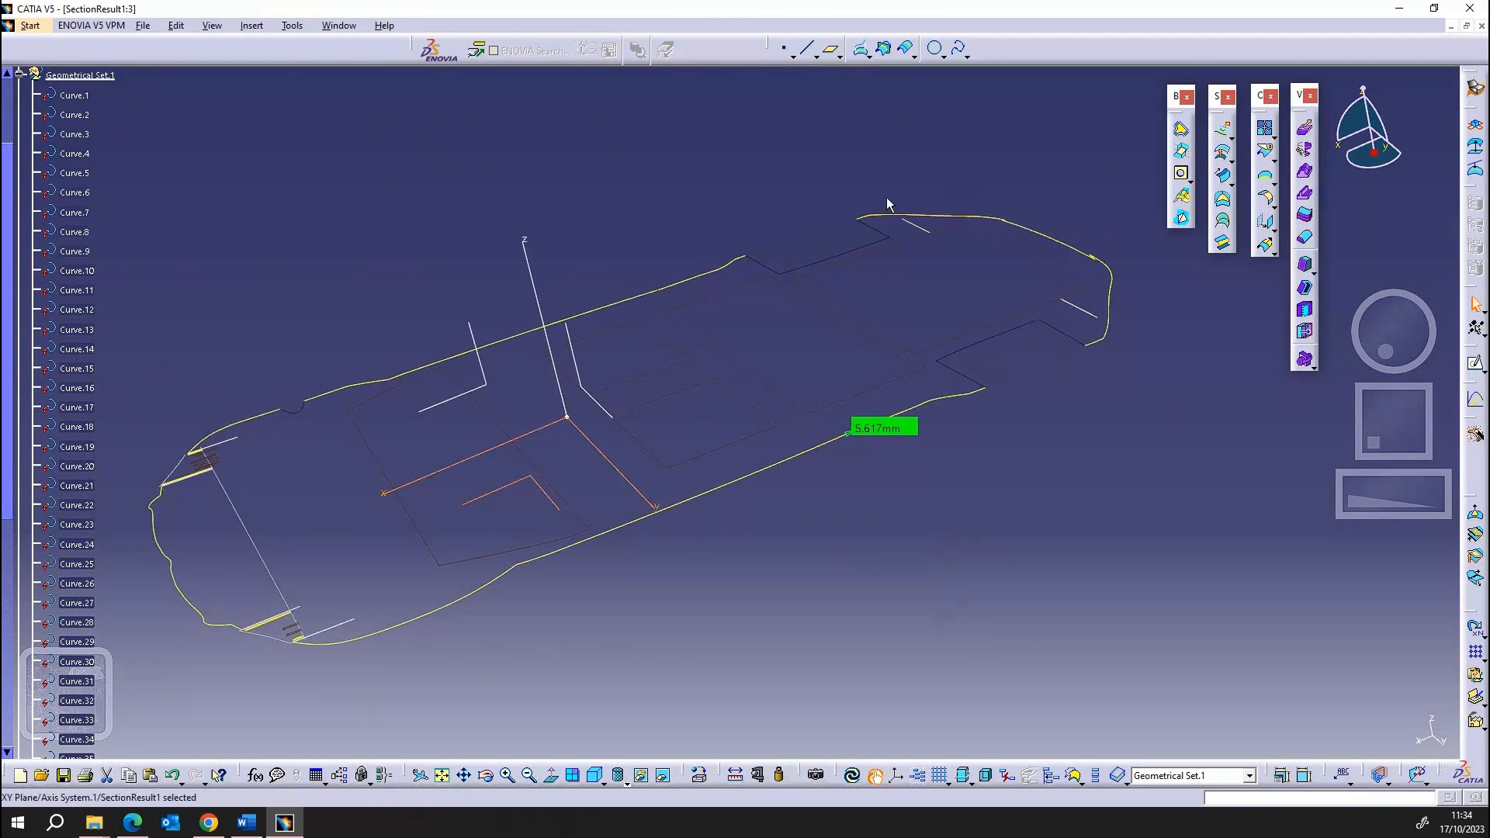
pyautogui.click(832, 50)
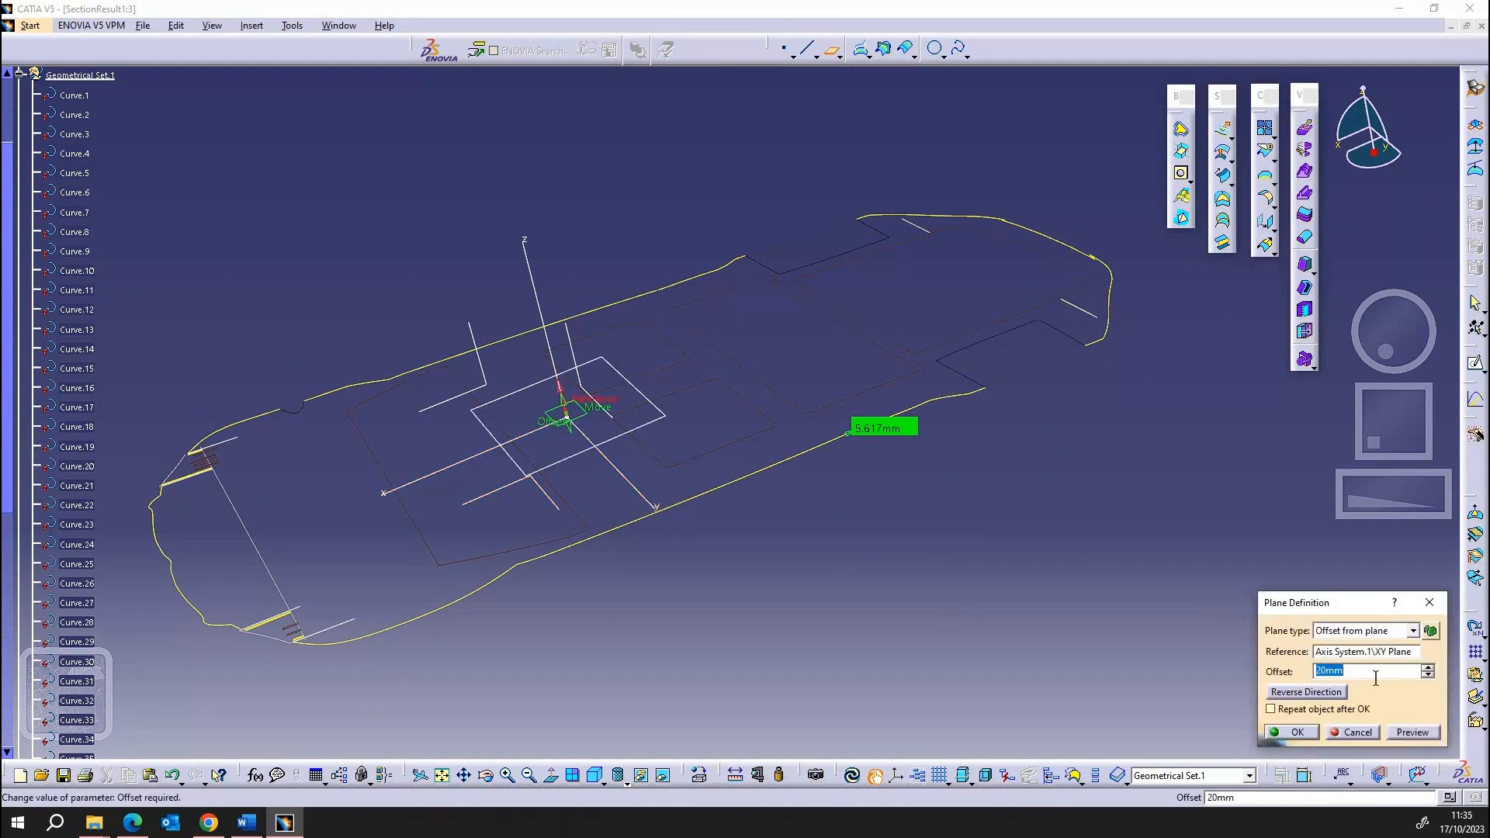
pyautogui.write('1000')
pyautogui.press('Tab')
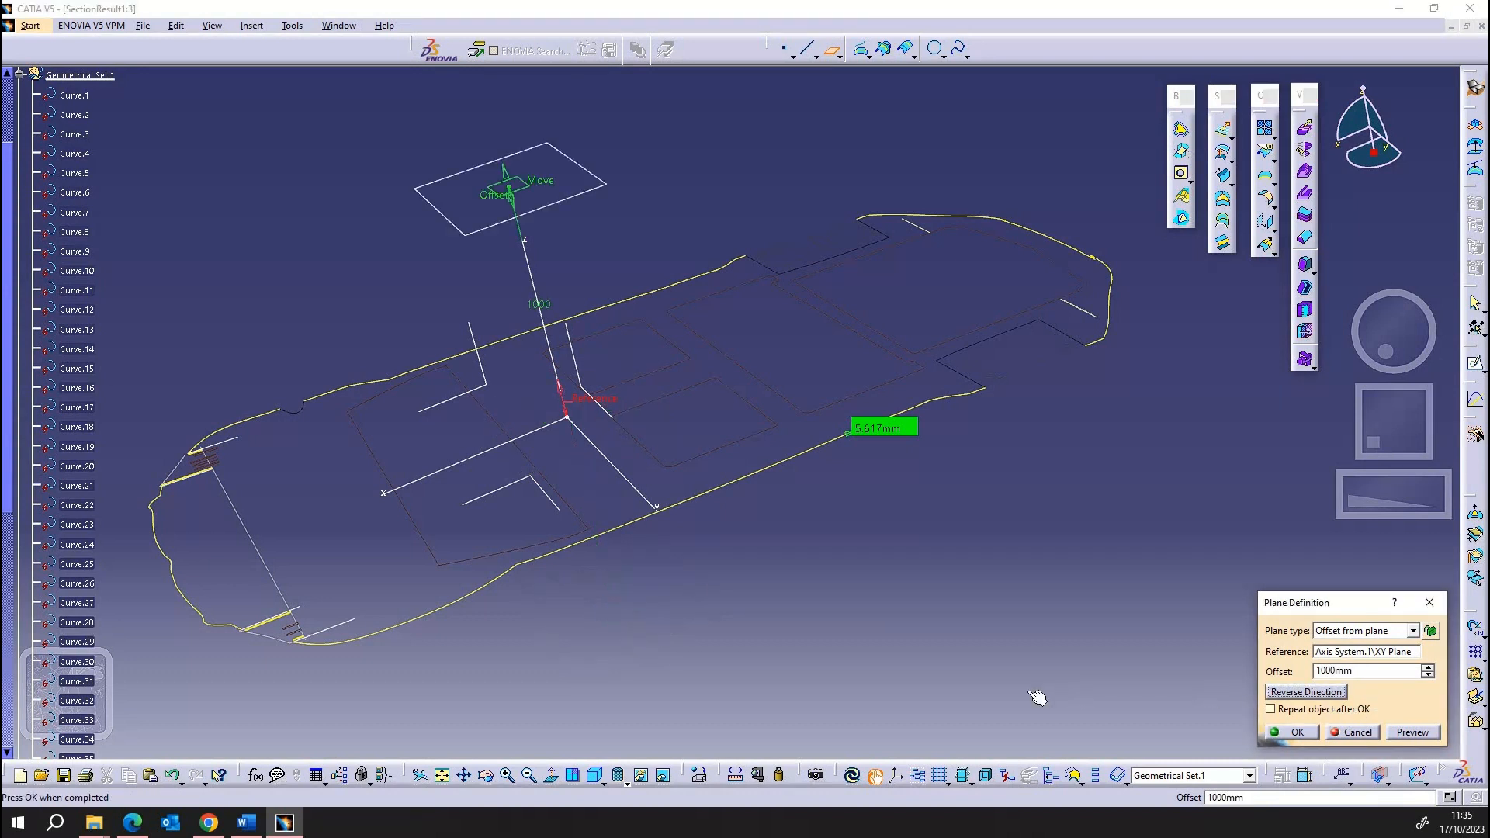
pyautogui.press('space')
pyautogui.click(1304, 693)
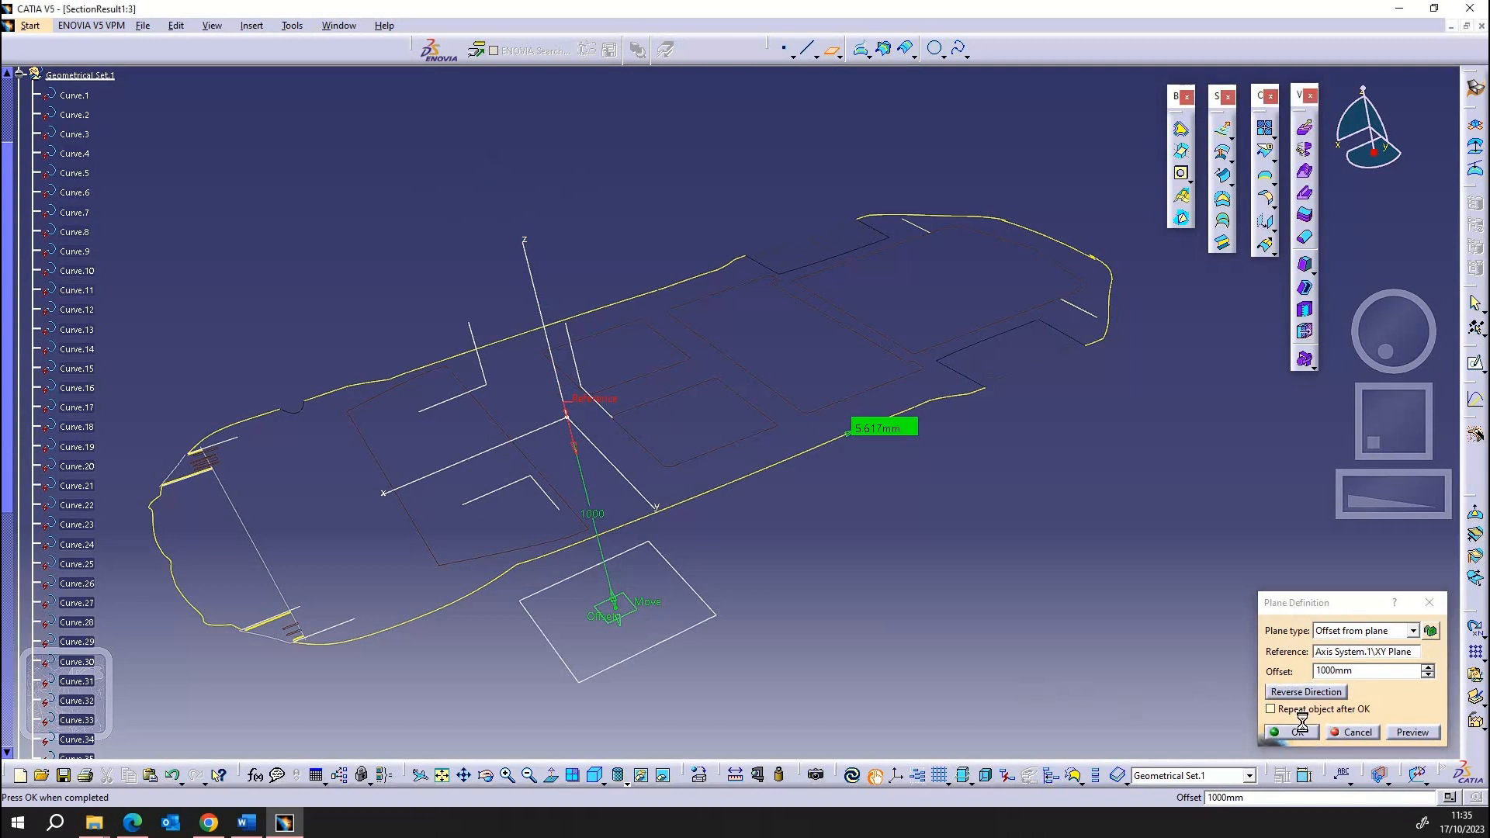
pyautogui.click(1306, 733)
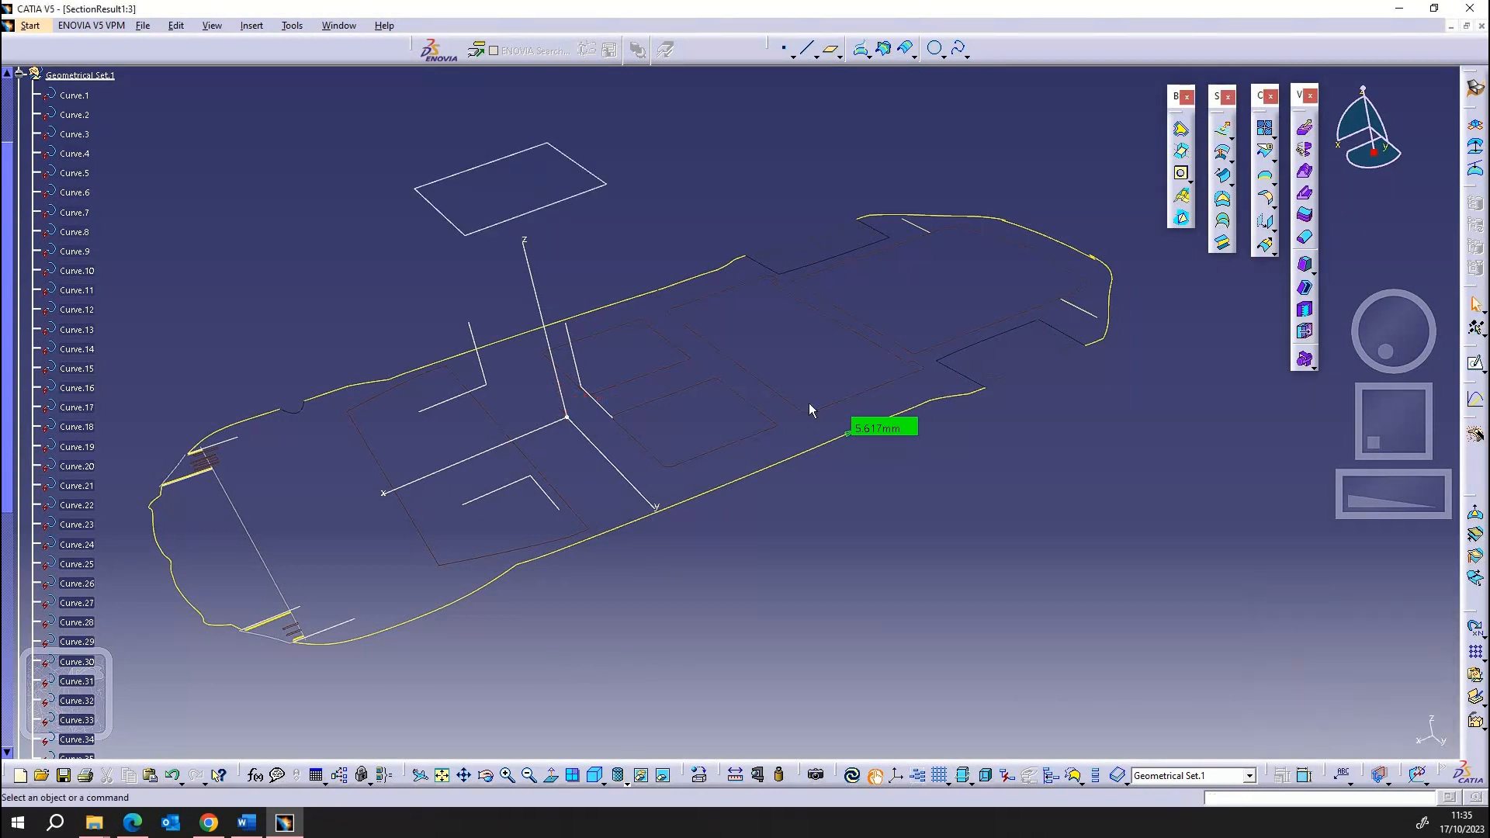
# - Start a sketch on the offset plane and project all the section curves onto it
pyautogui.click(567, 193)
pyautogui.click(1477, 368)
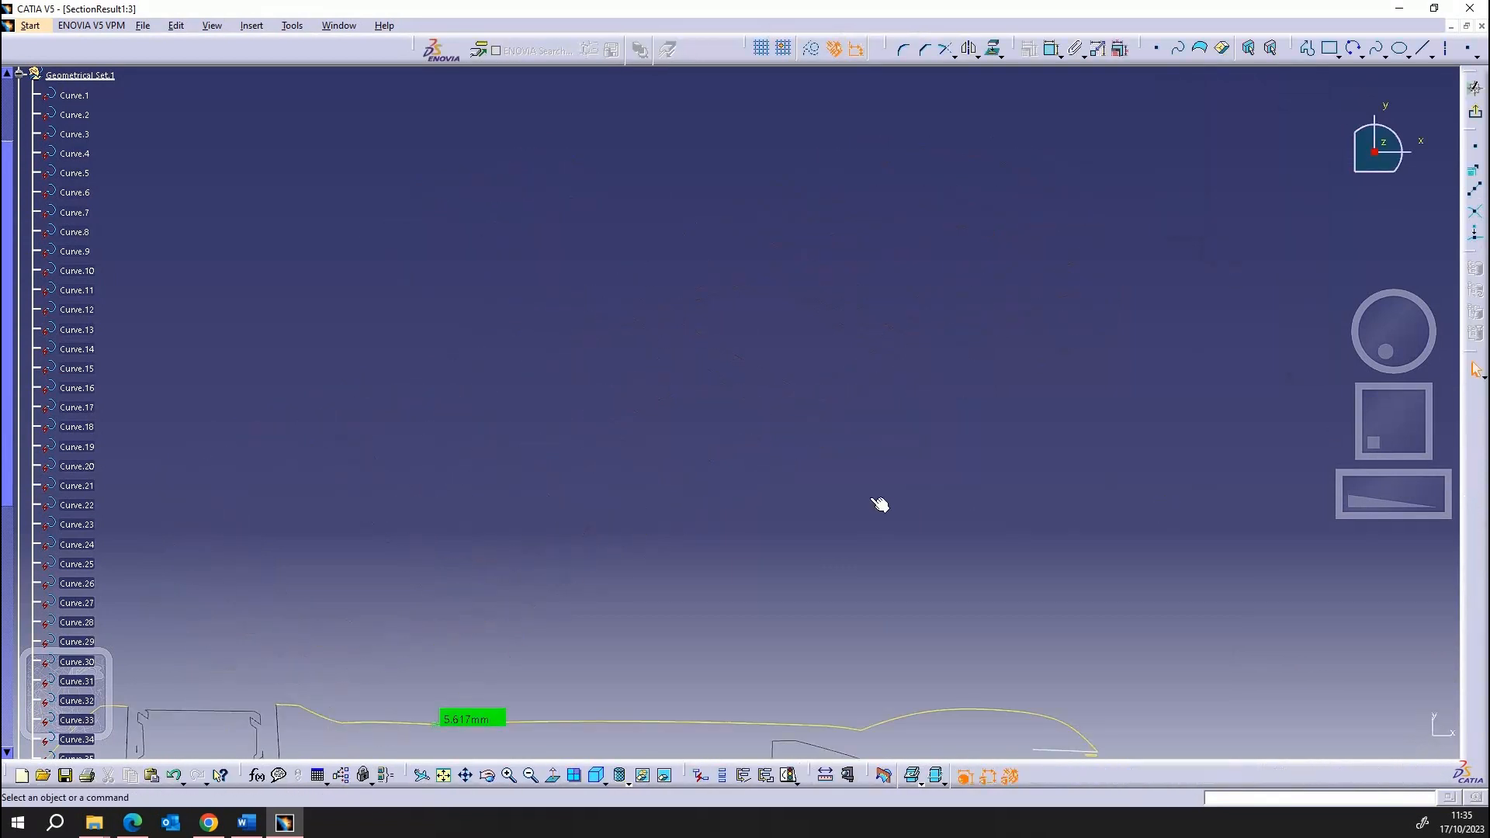
pyautogui.moveTo(899, 410)
pyautogui.mouseDown(button='middle')
pyautogui.moveTo(918, 342)
pyautogui.moveTo(774, 365)
pyautogui.moveTo(781, 439)
pyautogui.moveTo(738, 215)
pyautogui.mouseUp(button='middle')
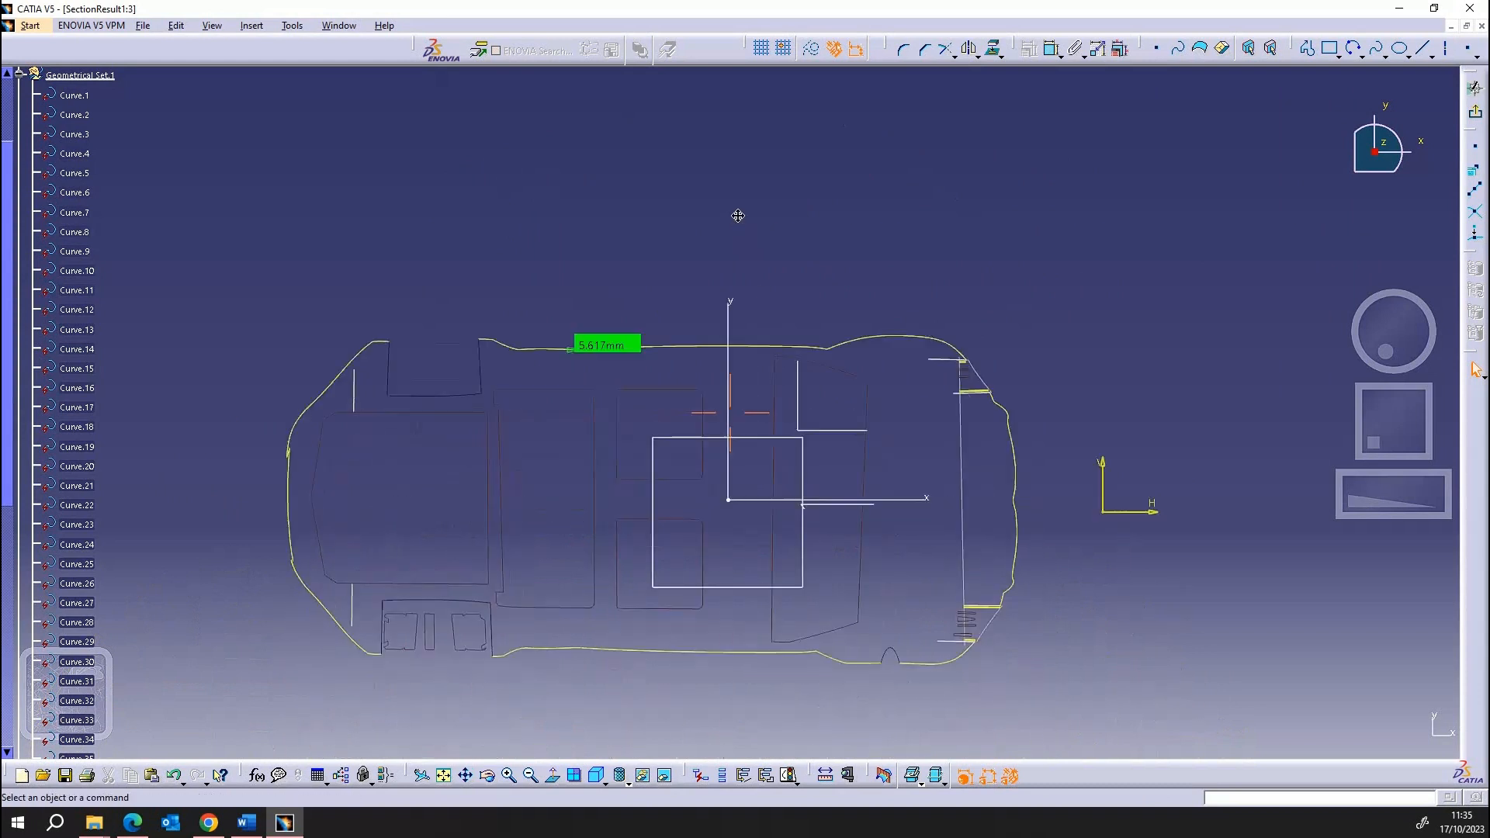
pyautogui.moveTo(1131, 684); pyautogui.dragTo(1171, 683)
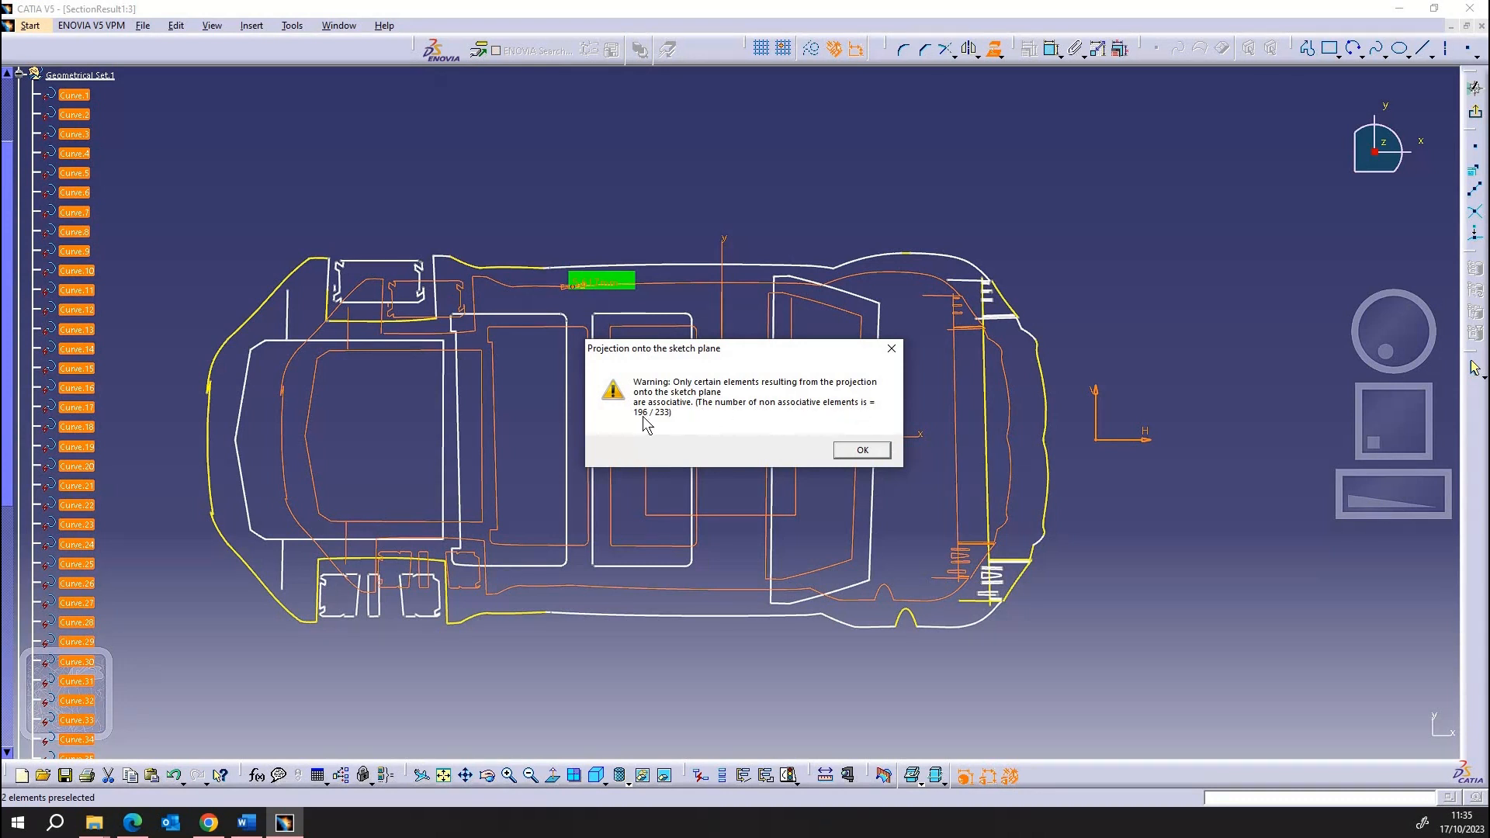
pyautogui.click(862, 452)
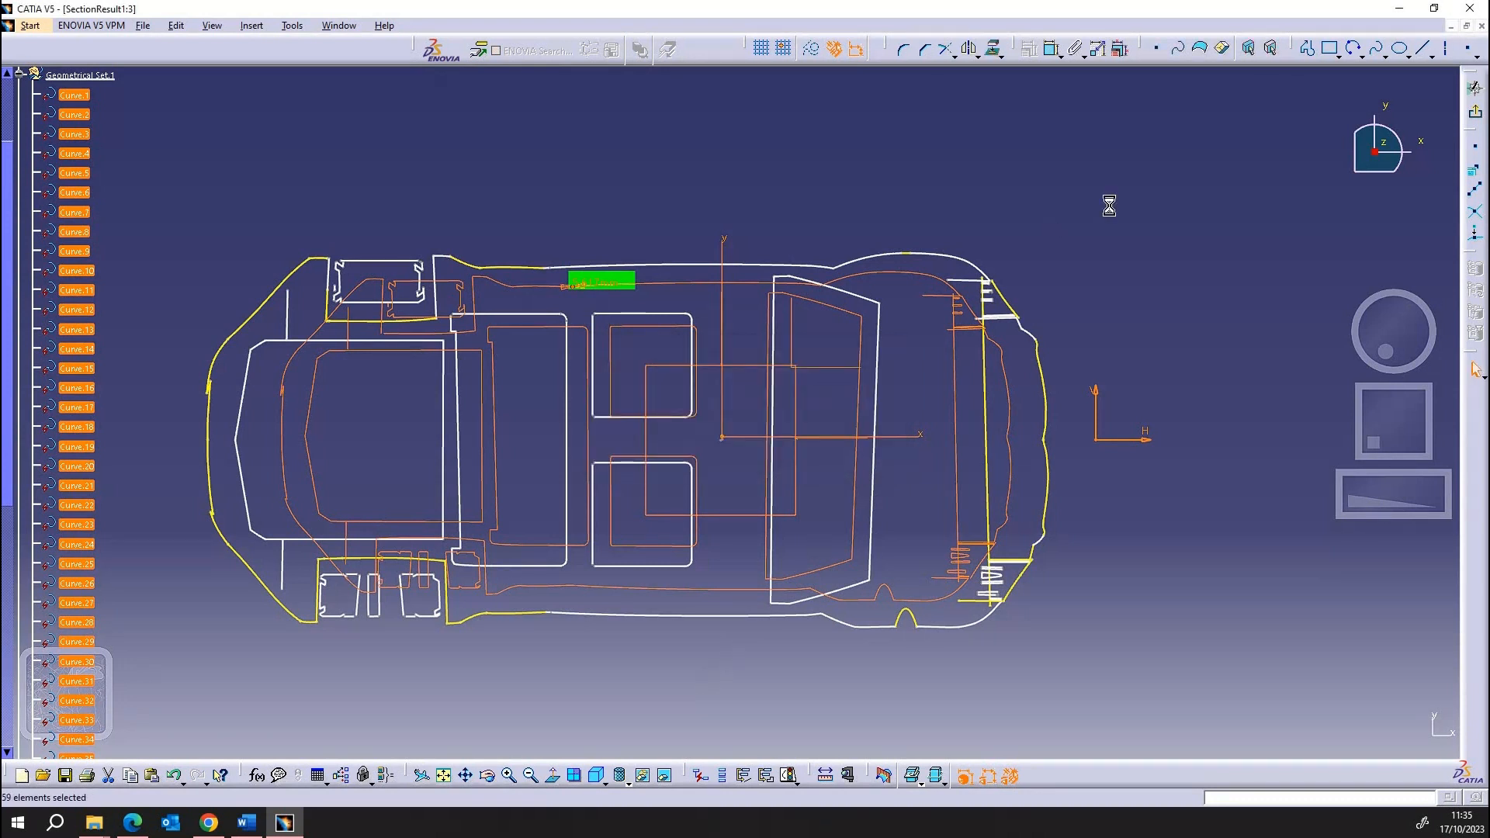
pyautogui.click(784, 703)
# - Hide the original section curves below the sketch plane, leaving the projected sketch displayed
pyautogui.moveTo(784, 703); pyautogui.dragTo(726, 556, button='middle')
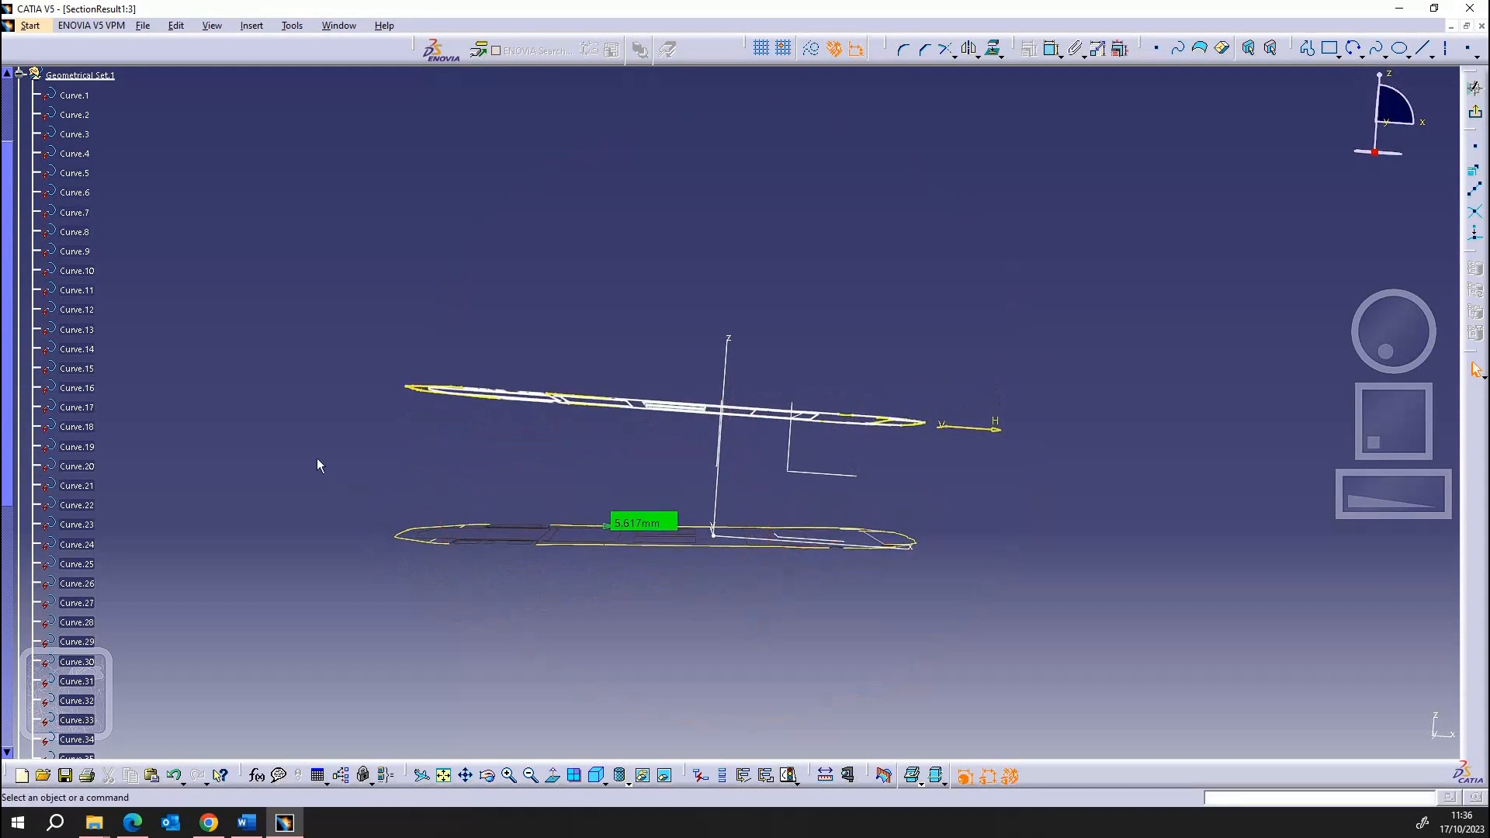
pyautogui.moveTo(289, 437); pyautogui.dragTo(977, 601)
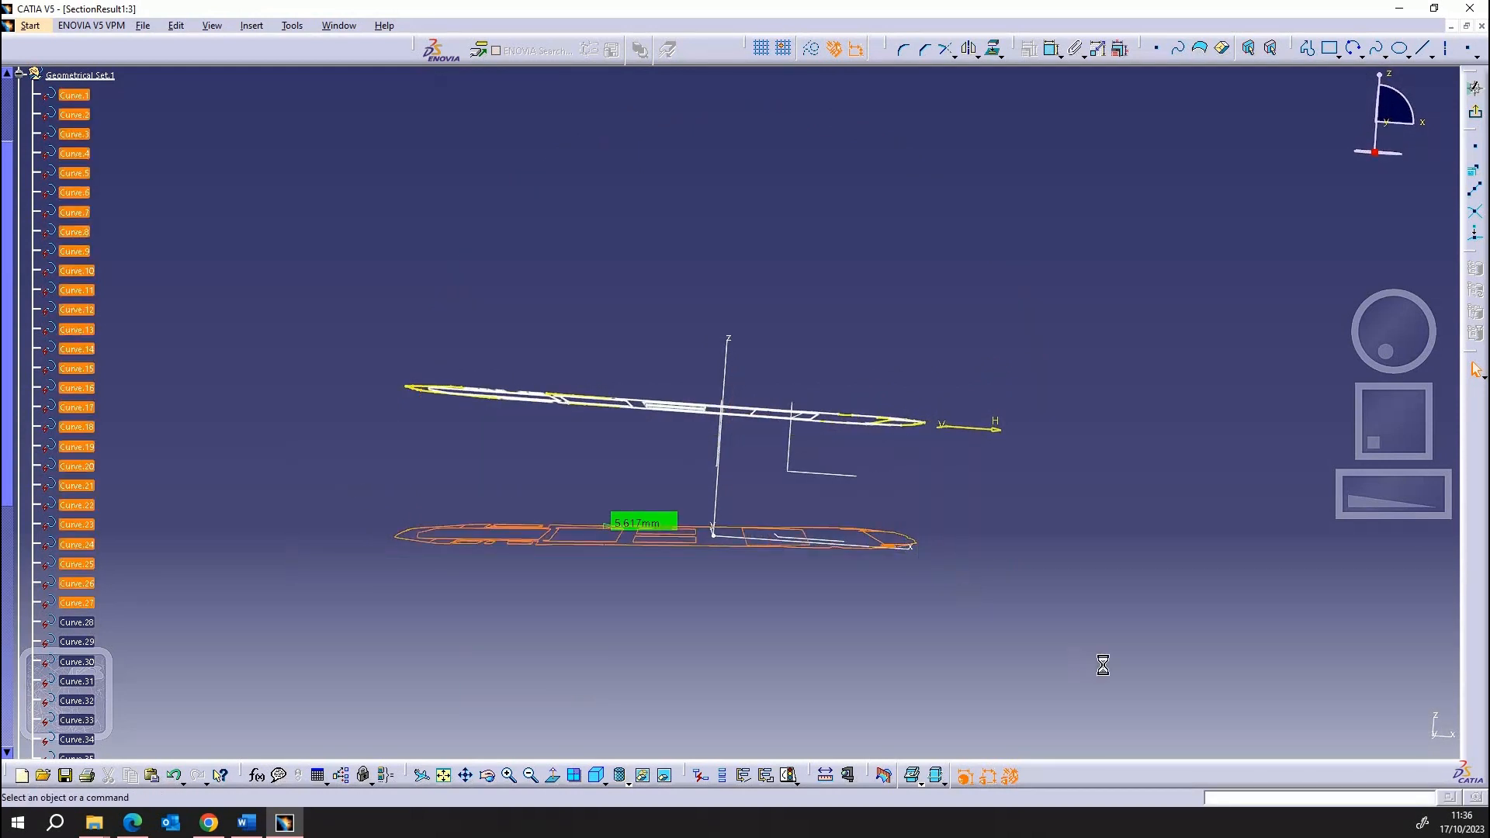
pyautogui.rightClick(698, 553)
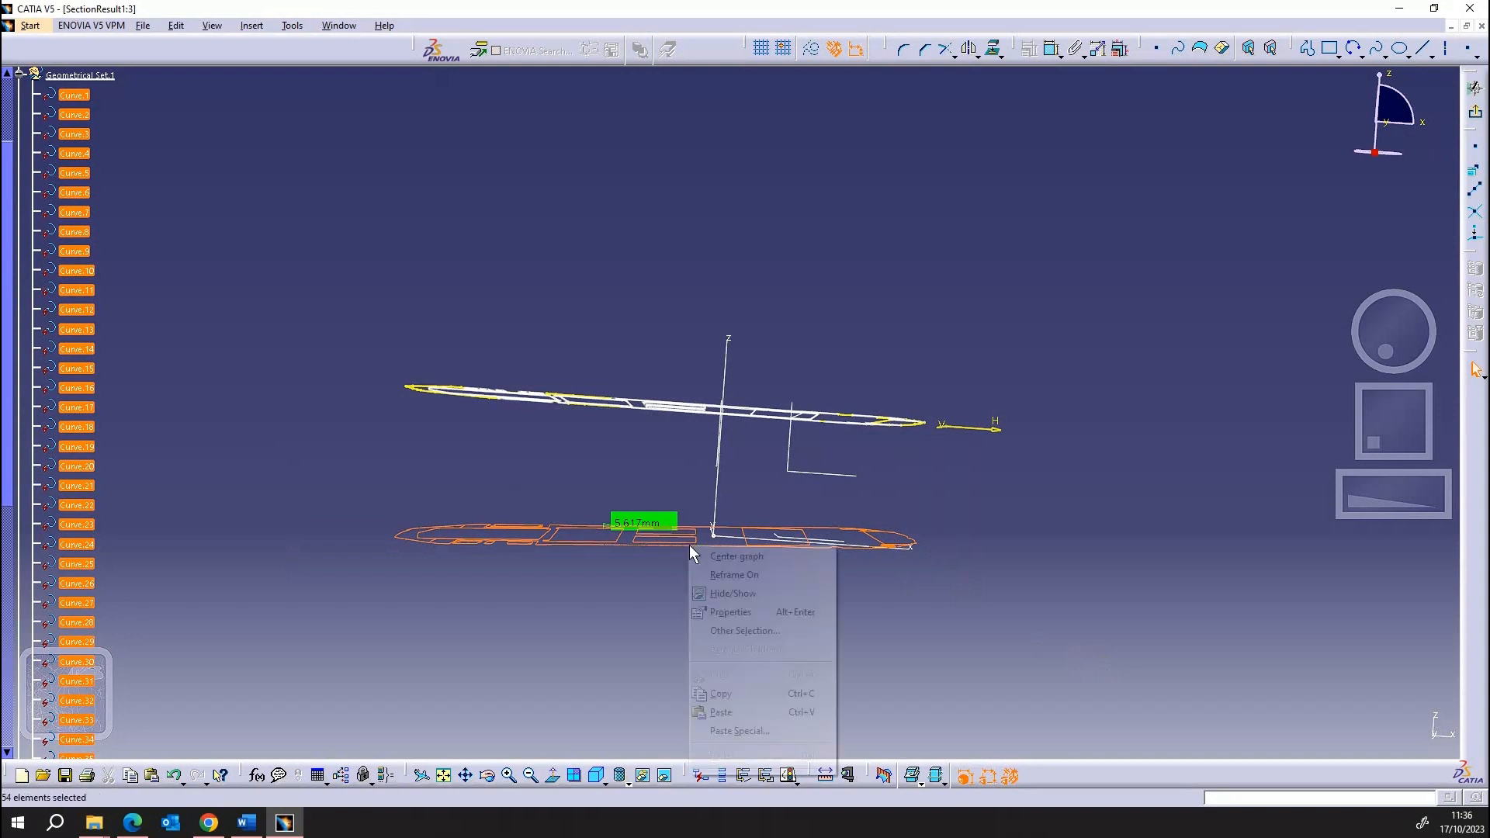
pyautogui.click(725, 597)
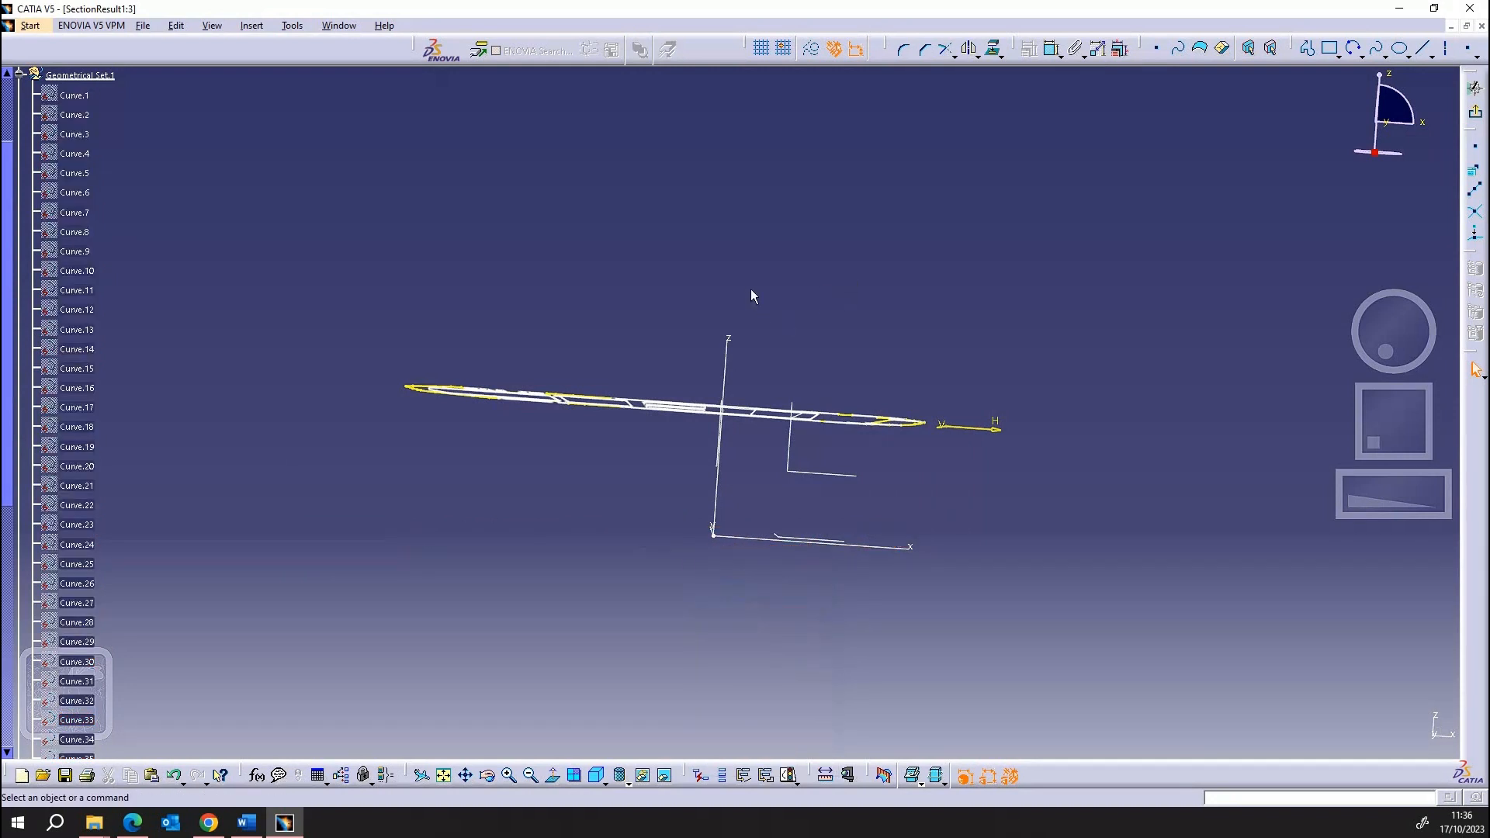
pyautogui.moveTo(751, 294); pyautogui.dragTo(749, 526, button='middle')
pyautogui.scroll(-8, 217, 439)
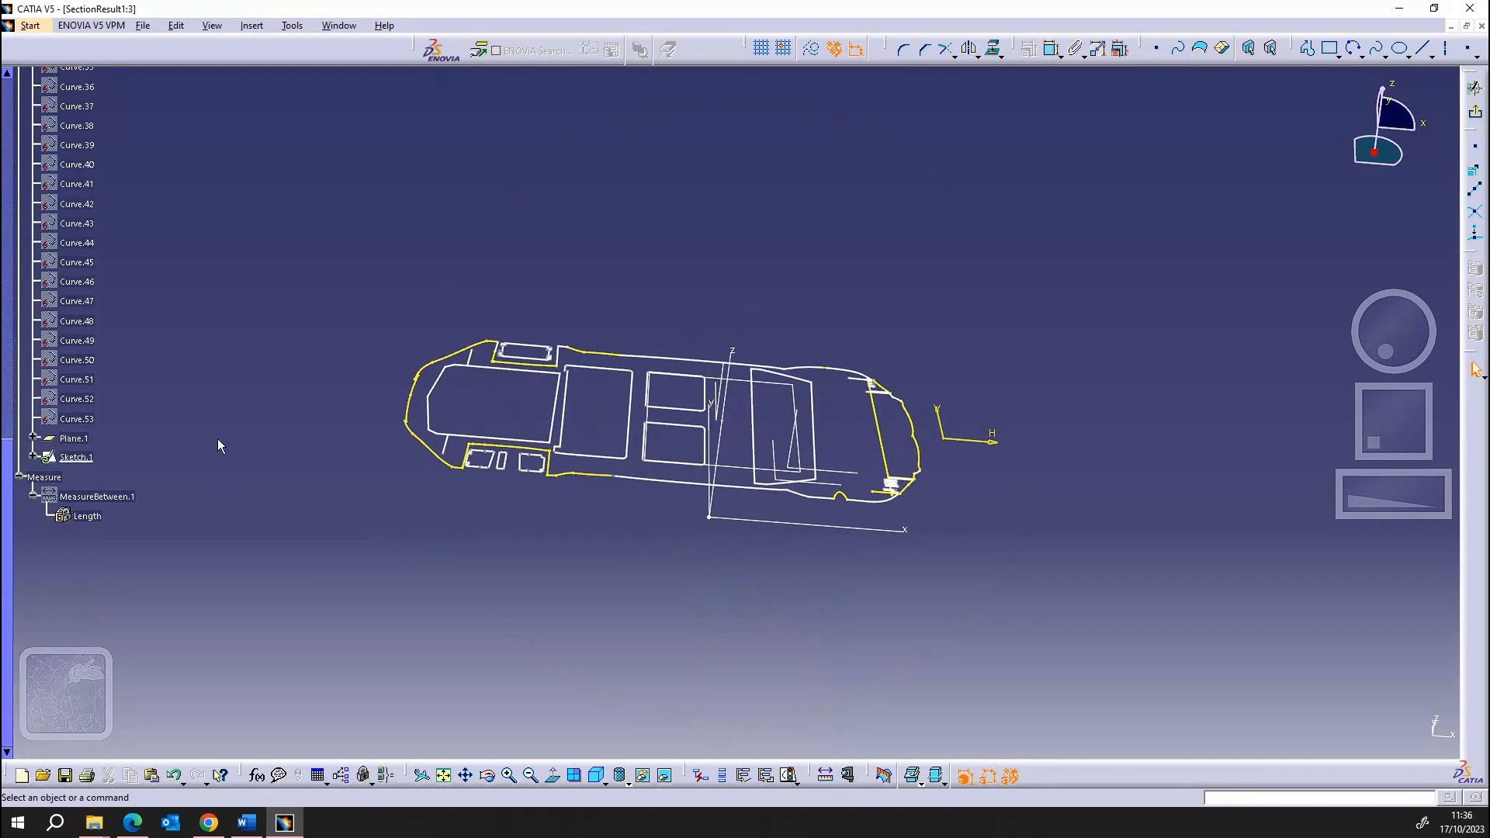
pyautogui.scroll(-4, 217, 439)
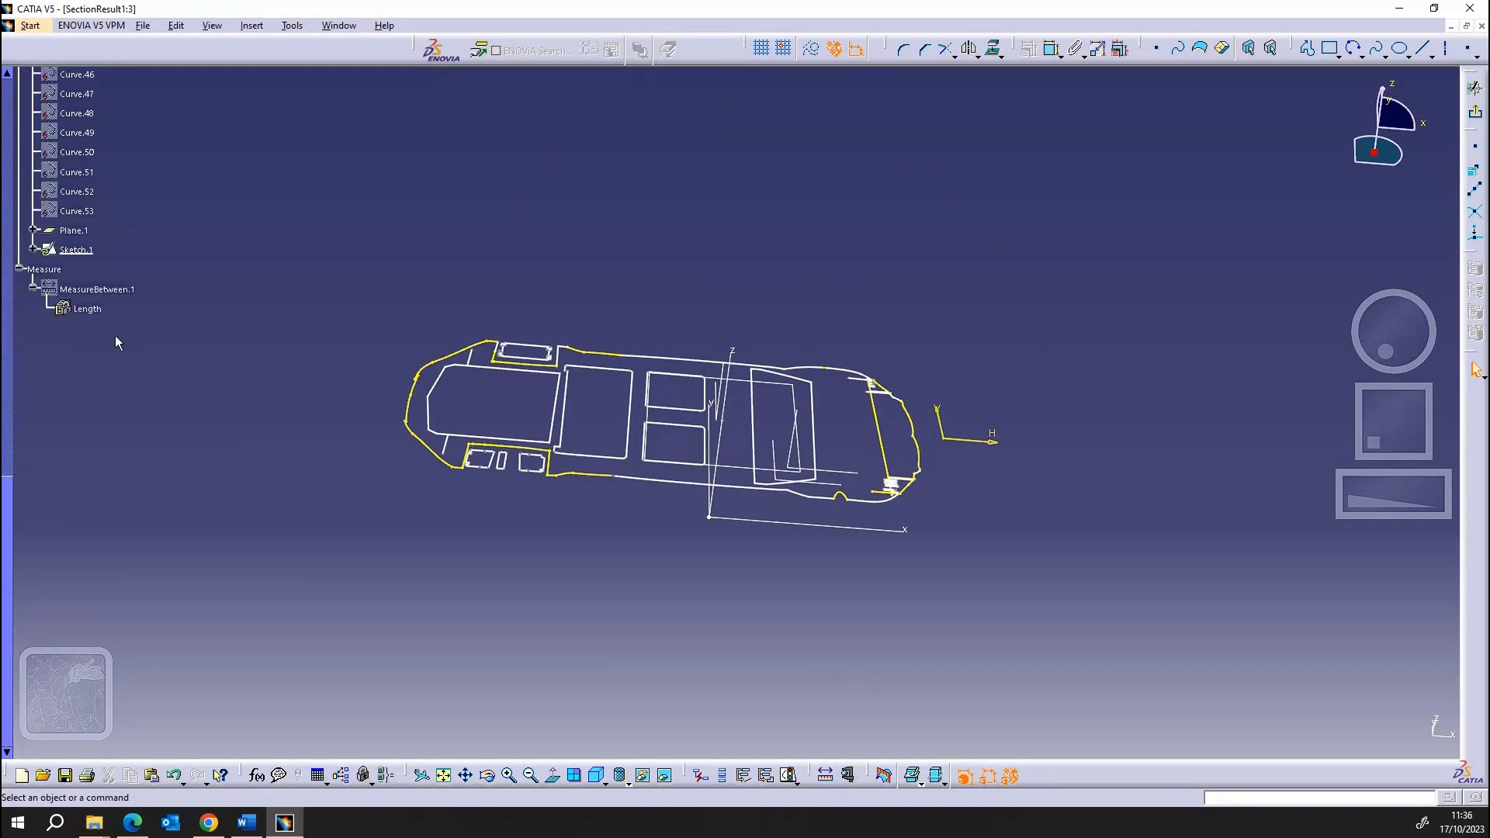
# - Trace the rounded corner of the wide outline directly above the two square outlines with a three-point arc of about 30 mm radius
pyautogui.click(78, 250)
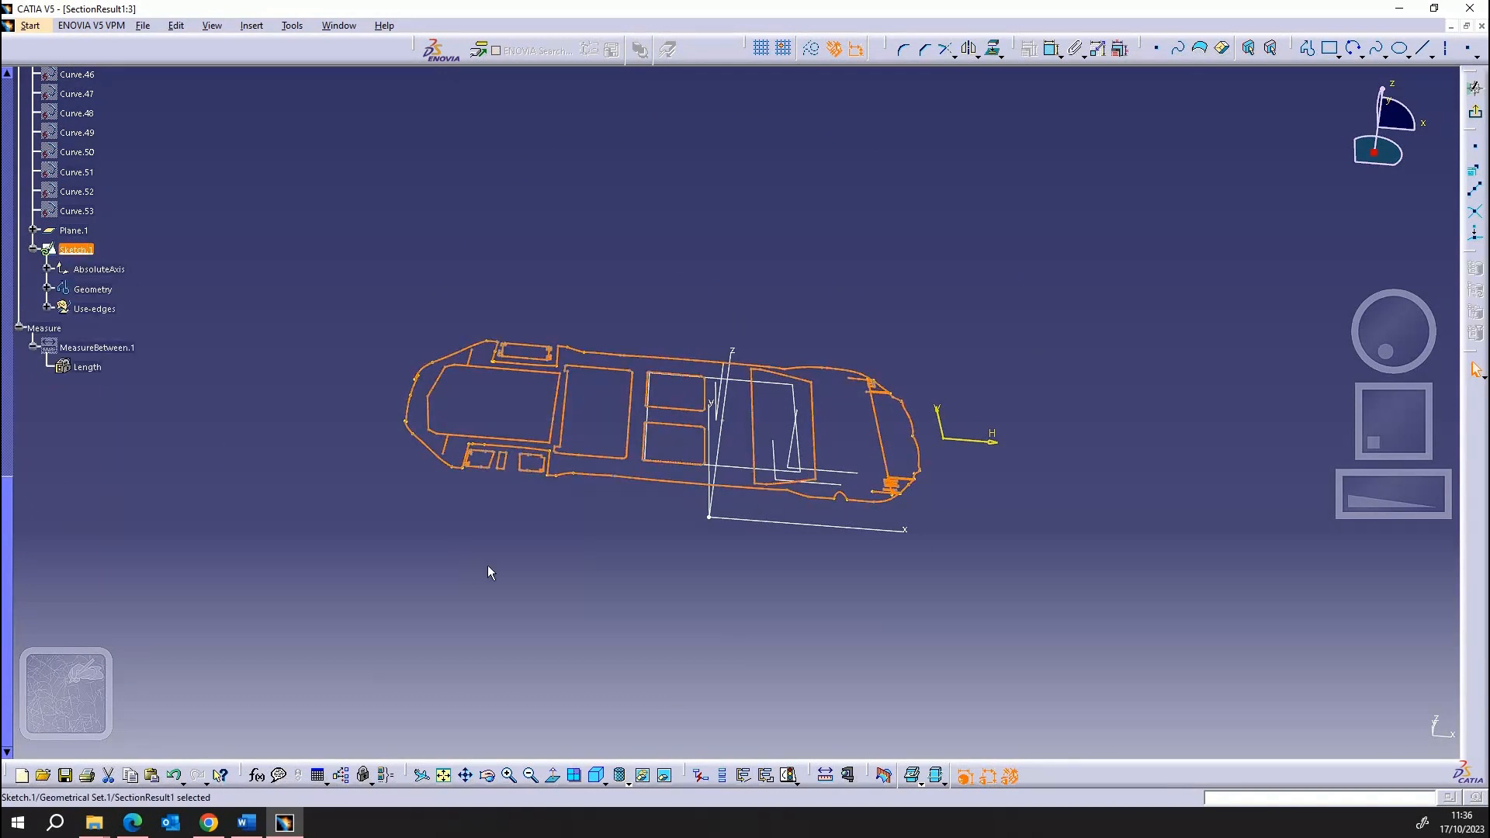
pyautogui.click(808, 275)
pyautogui.moveTo(794, 259)
pyautogui.mouseDown(button='middle')
pyautogui.moveTo(782, 399)
pyautogui.moveTo(680, 633)
pyautogui.mouseUp(button='middle')
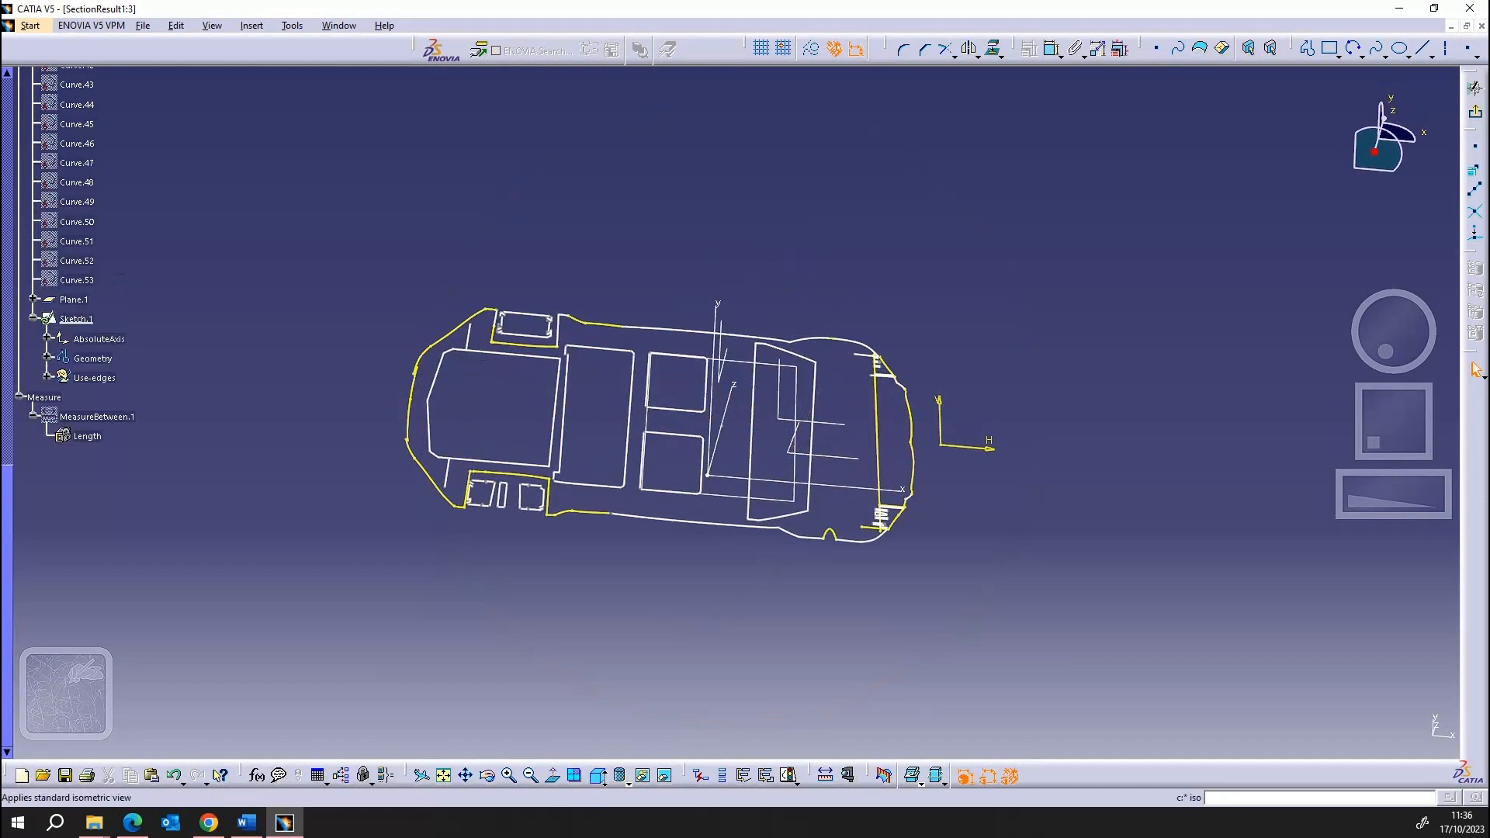
pyautogui.click(598, 775)
pyautogui.click(619, 747)
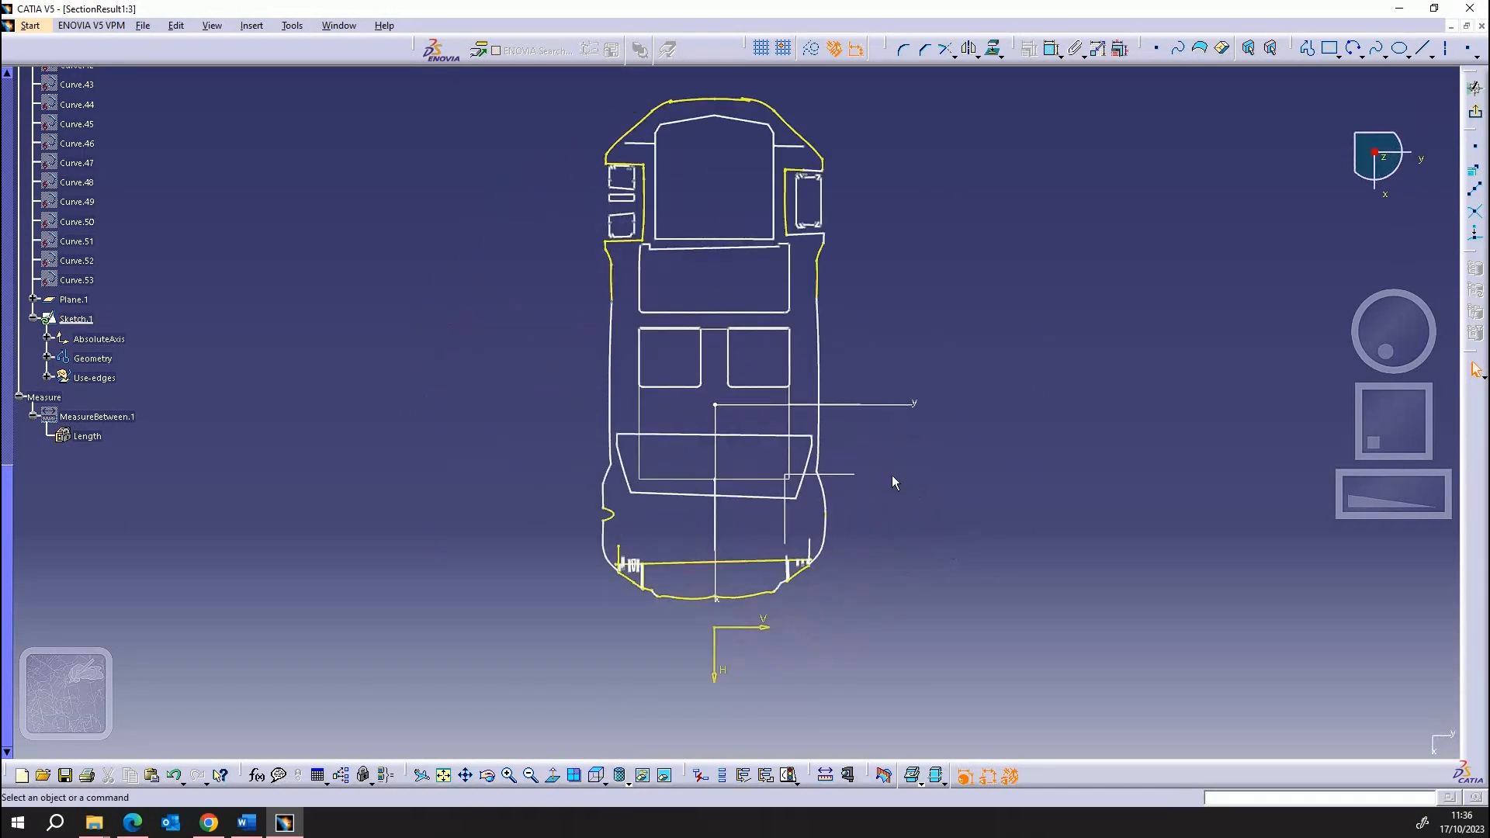
pyautogui.moveTo(891, 476); pyautogui.dragTo(852, 575, button='middle')
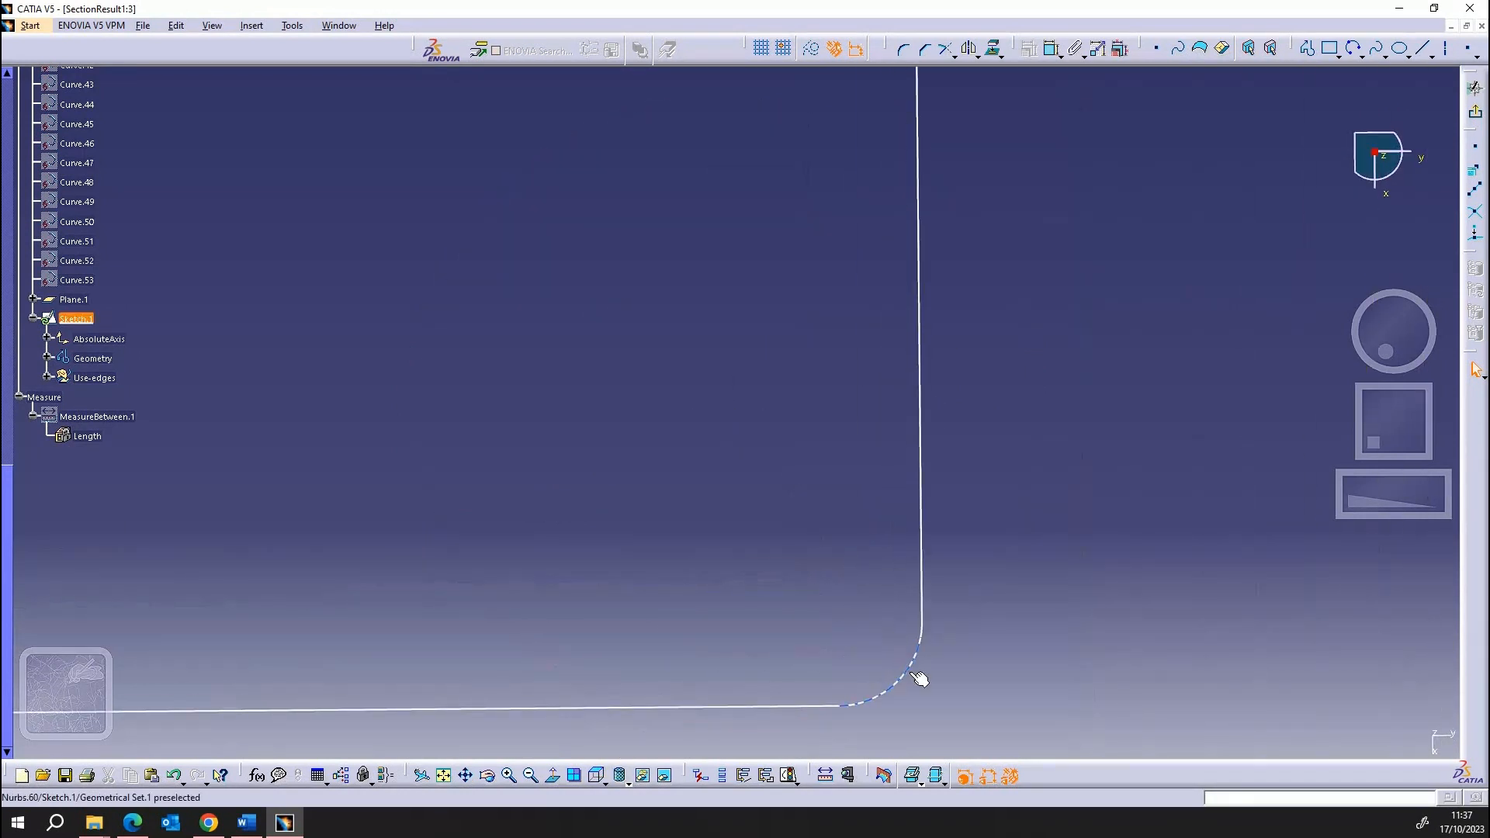
pyautogui.moveTo(919, 679); pyautogui.dragTo(811, 568, button='middle')
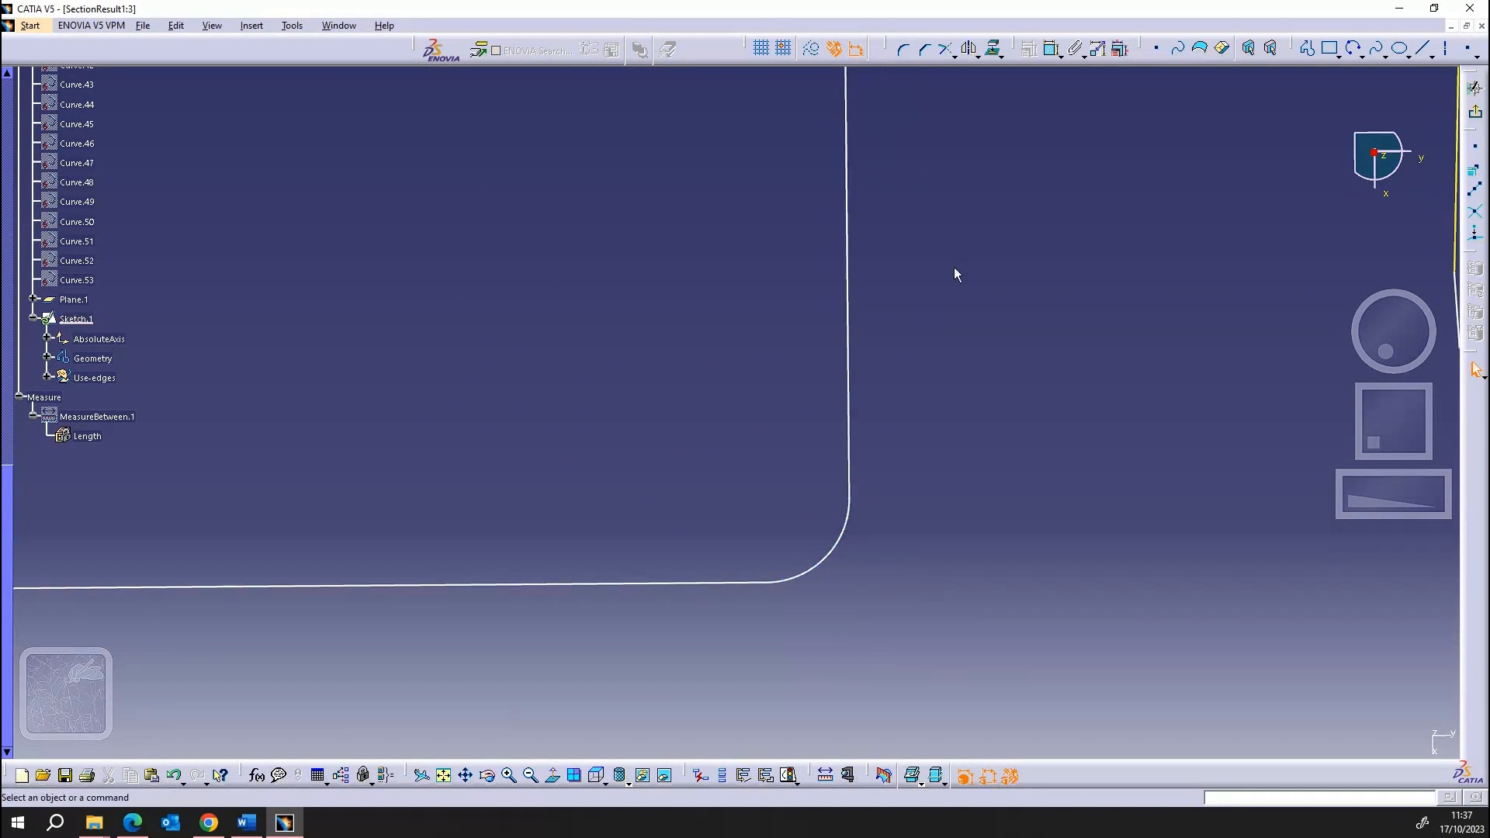
pyautogui.click(1354, 48)
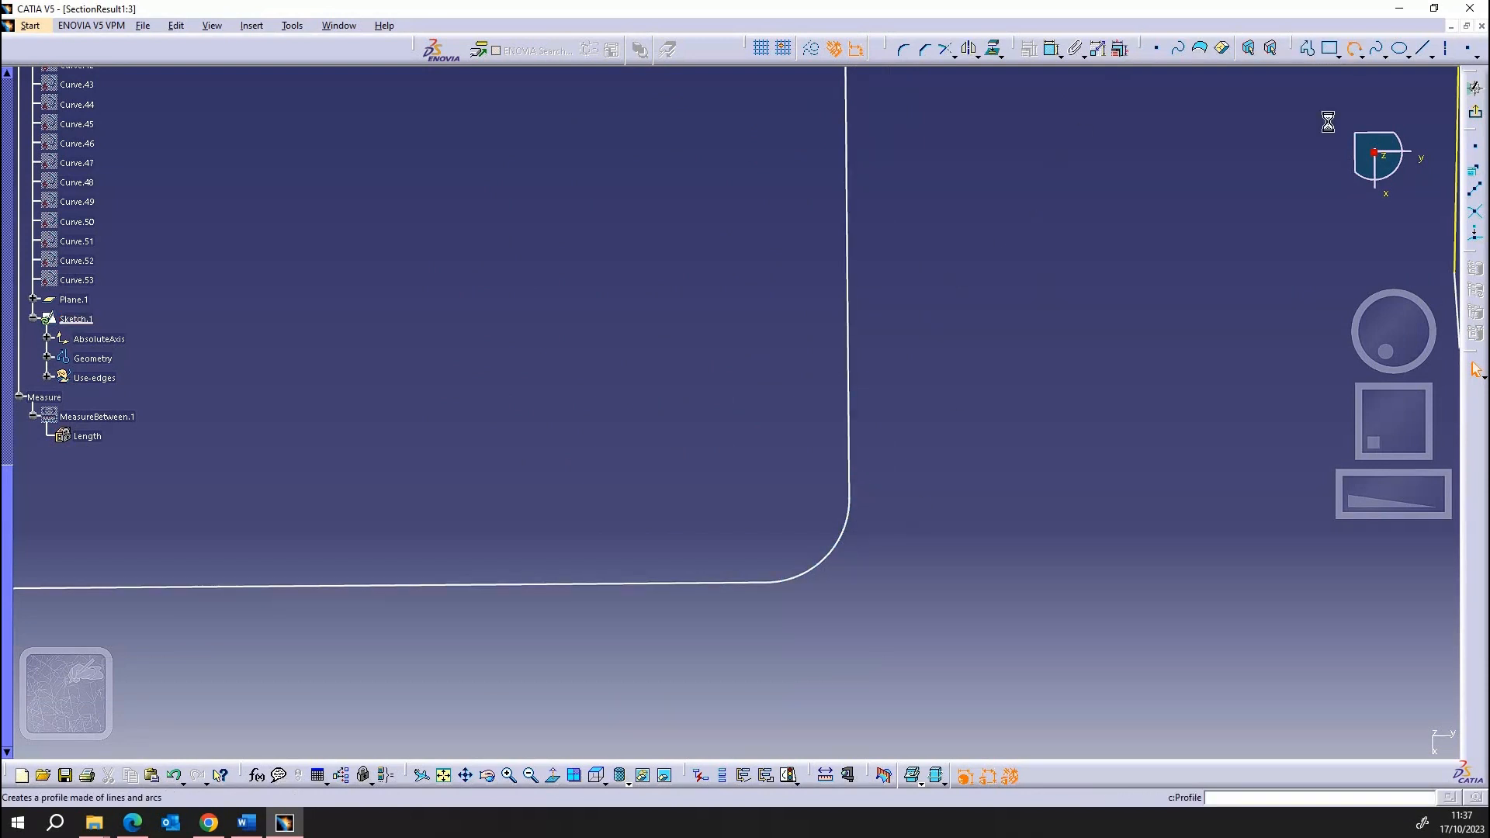
pyautogui.click(772, 582)
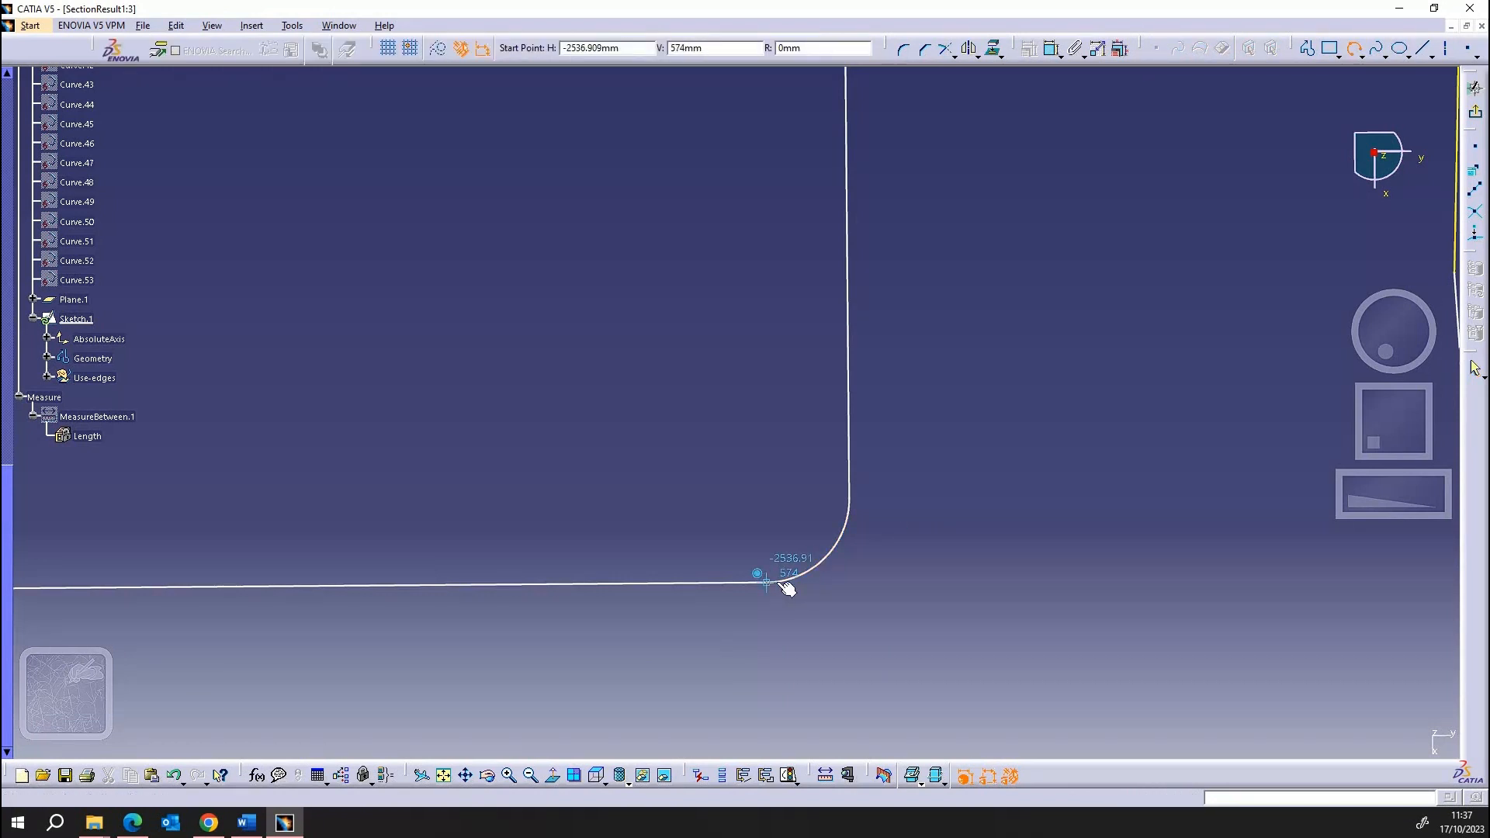
pyautogui.click(829, 566)
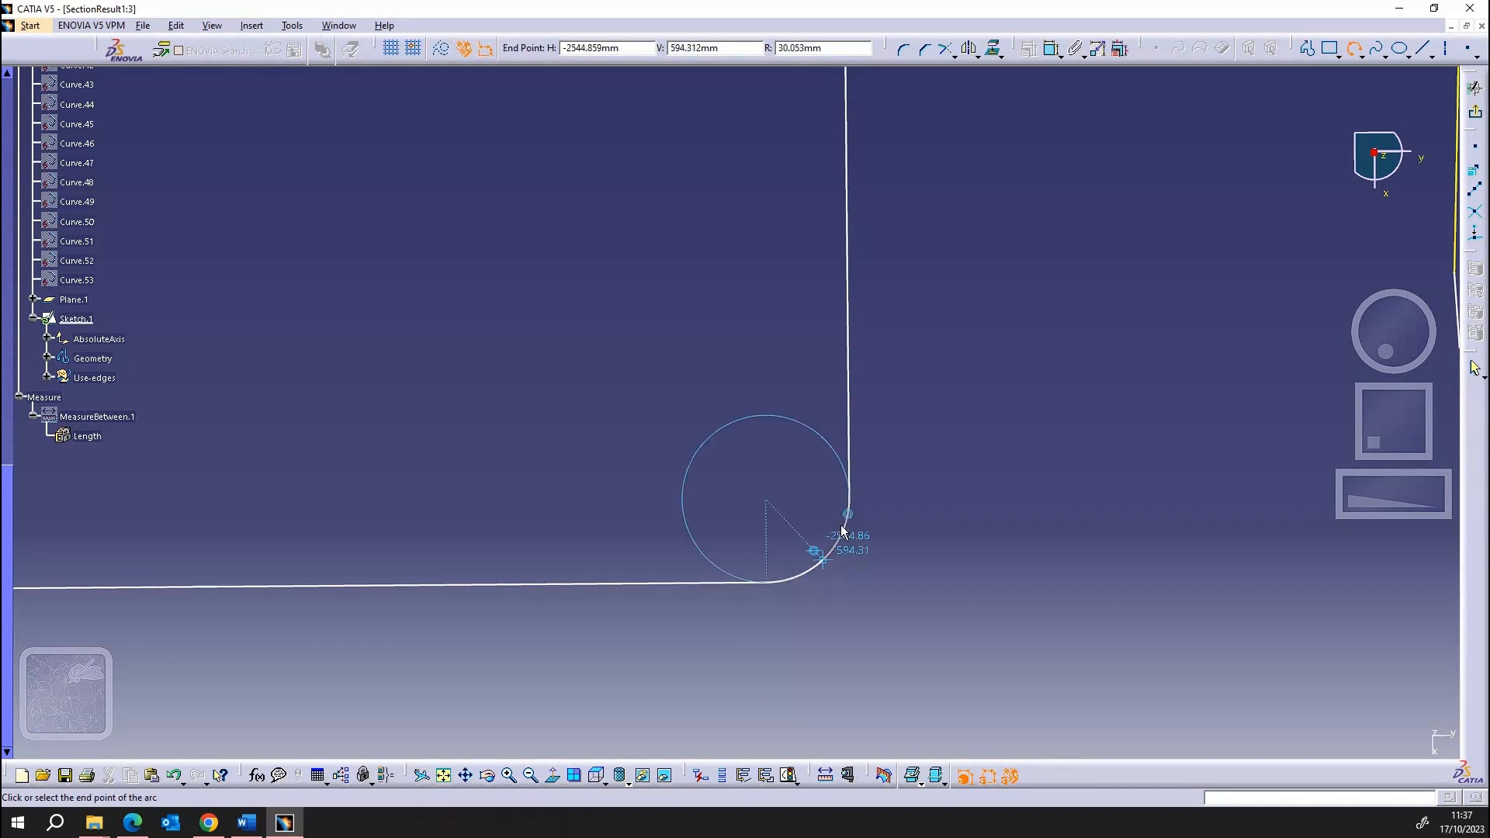
pyautogui.click(849, 513)
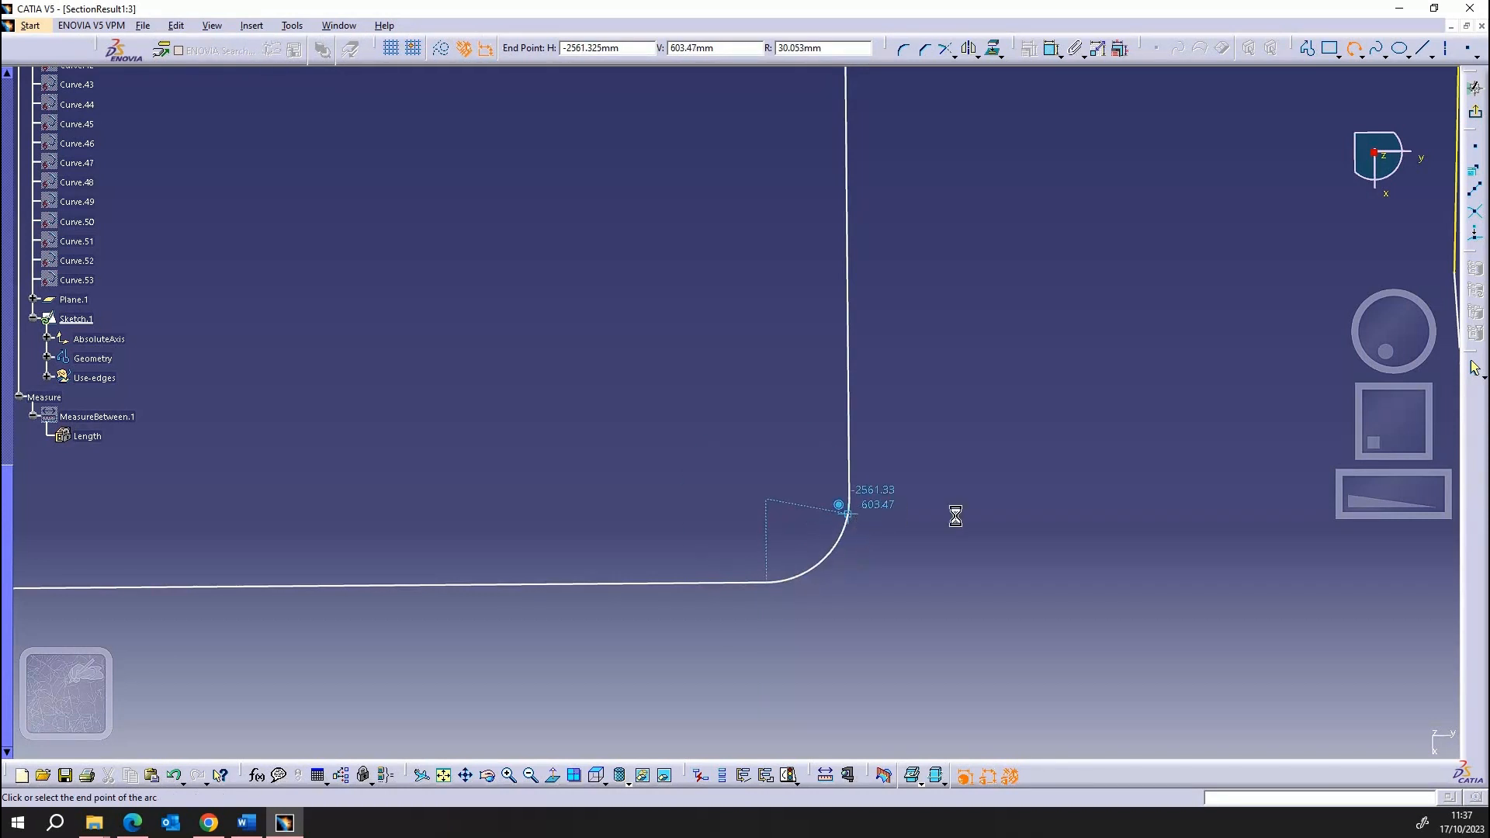
# - Add a radius dimension to the arc traced over the rounded corner and place it just outside the corner
pyautogui.click(1024, 46)
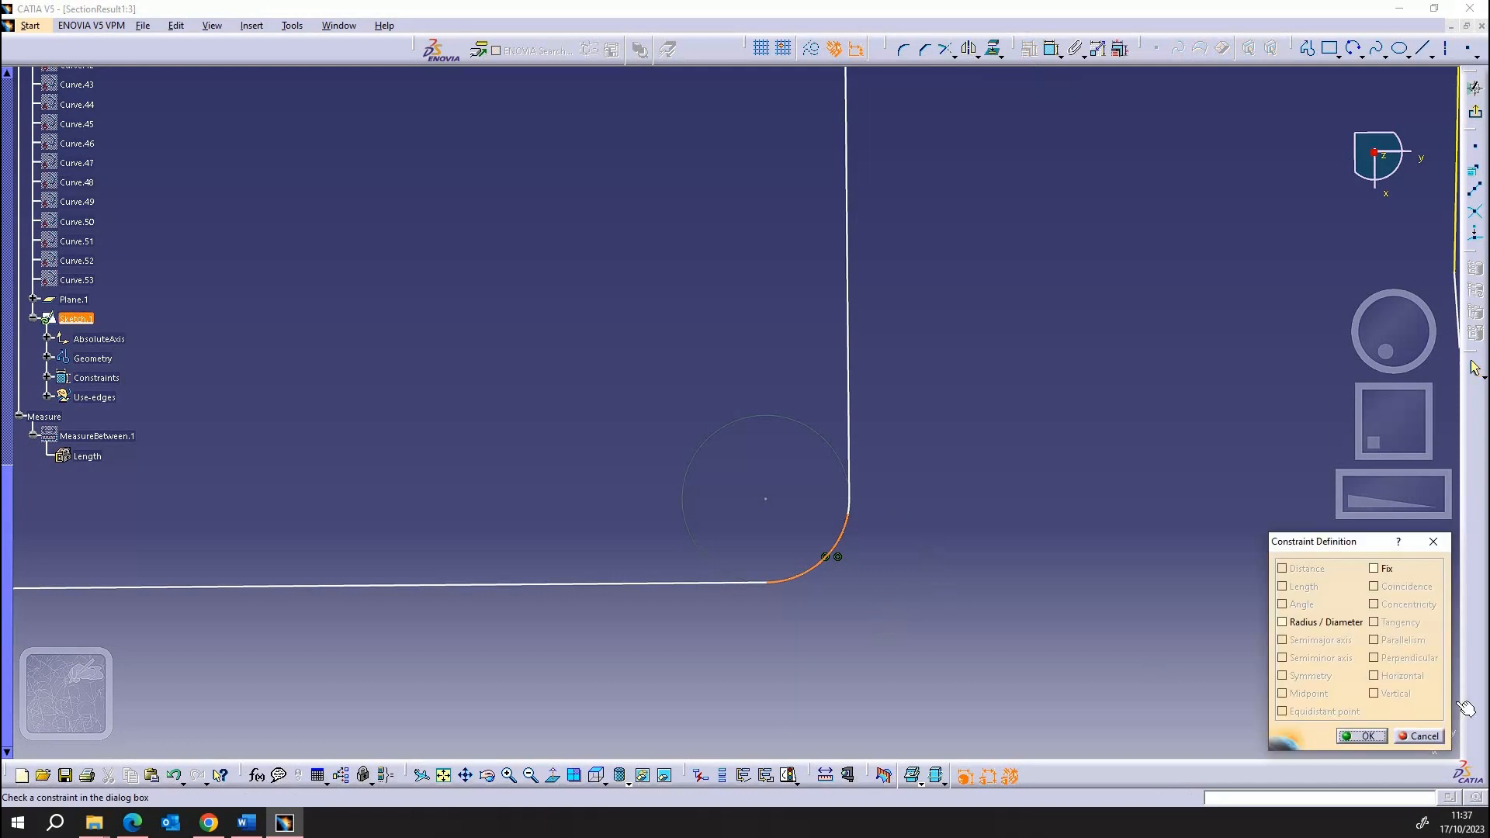
pyautogui.click(1362, 735)
pyautogui.click(1051, 49)
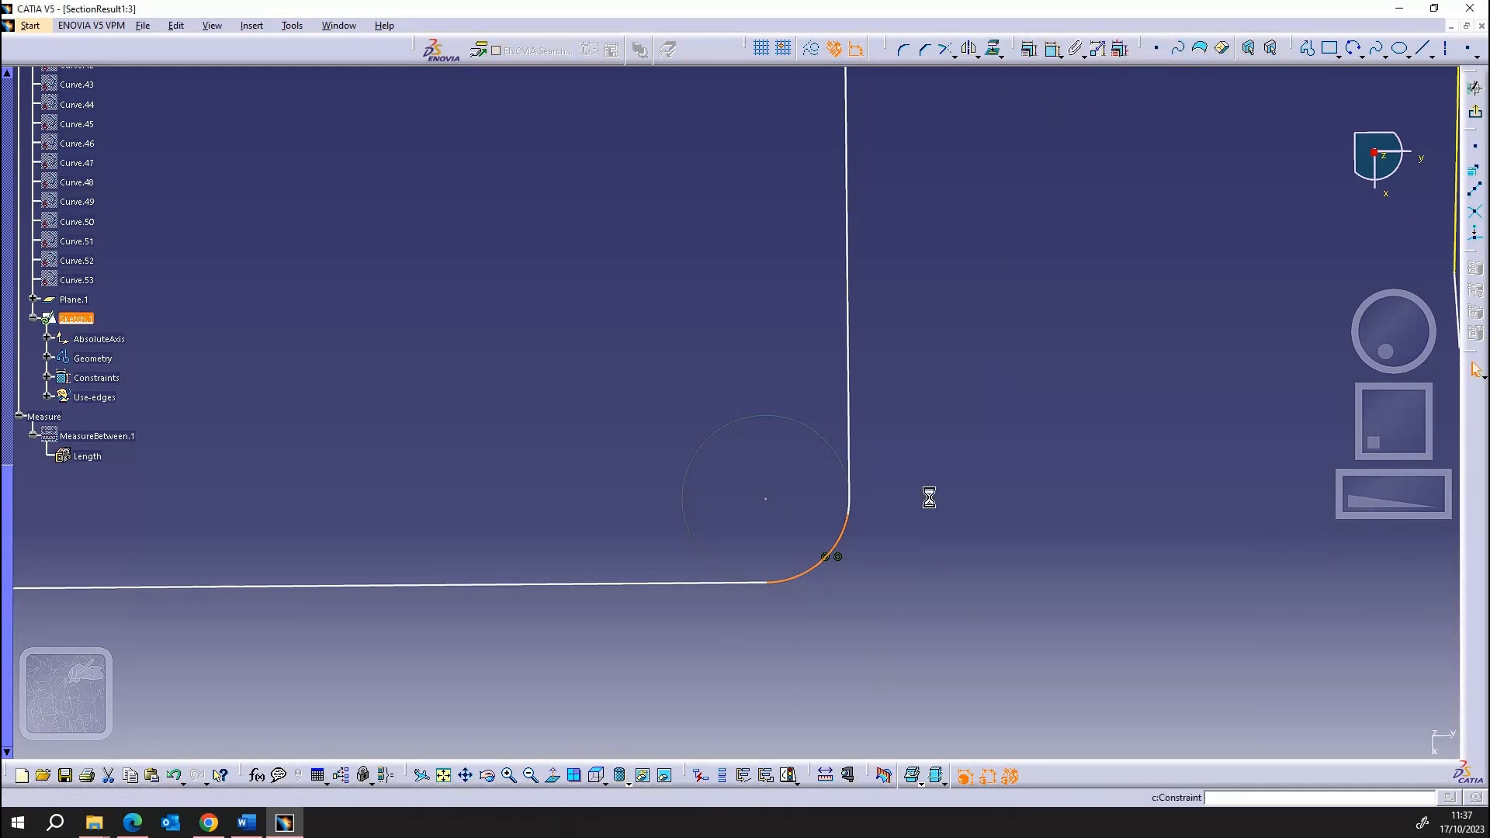
pyautogui.click(834, 544)
pyautogui.click(890, 617)
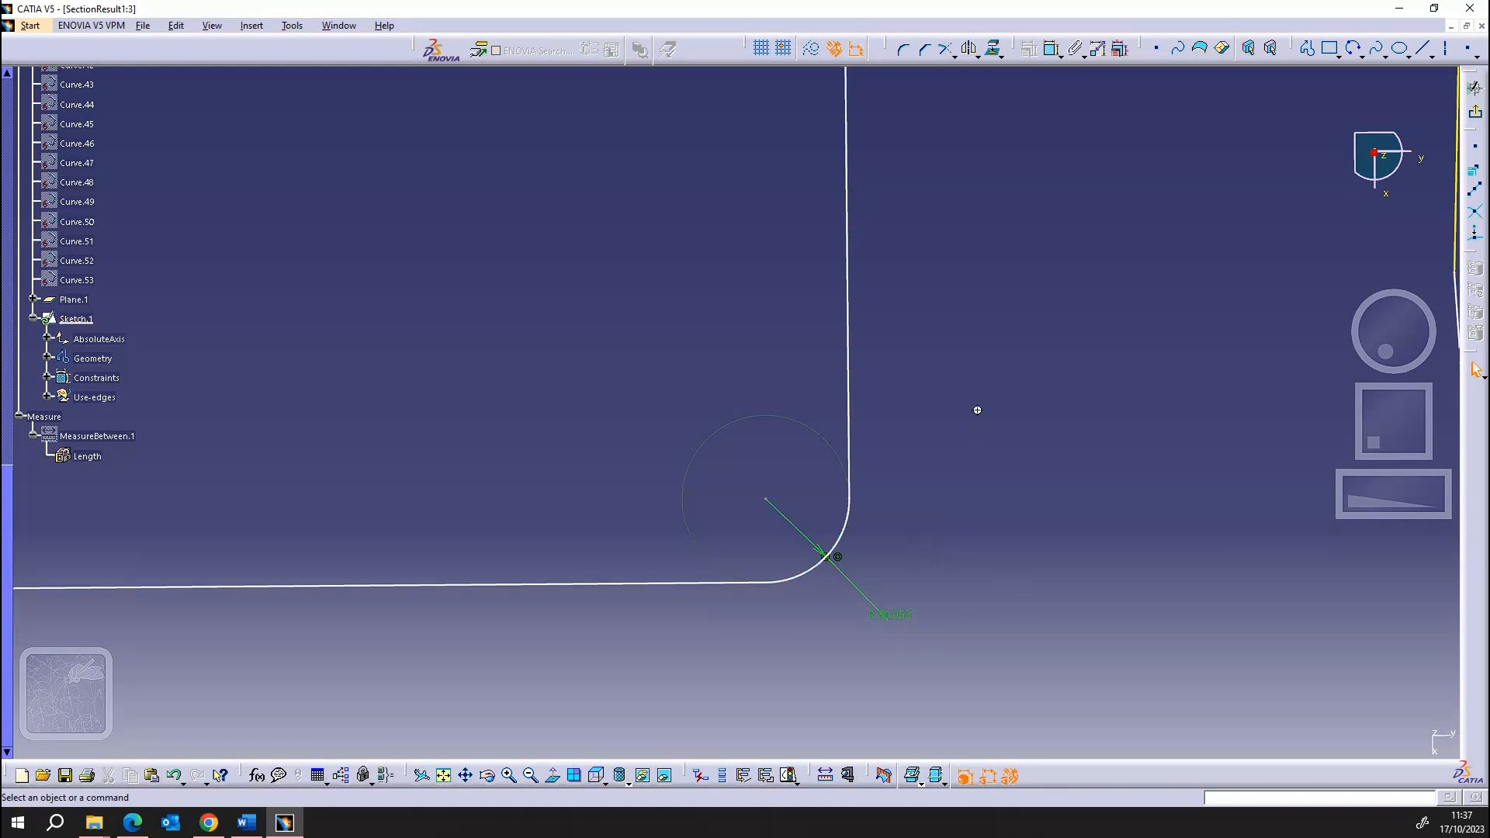
# - Exit the sketch on the offset plane and return to the 3D part
pyautogui.scroll(-5, 725, 406)
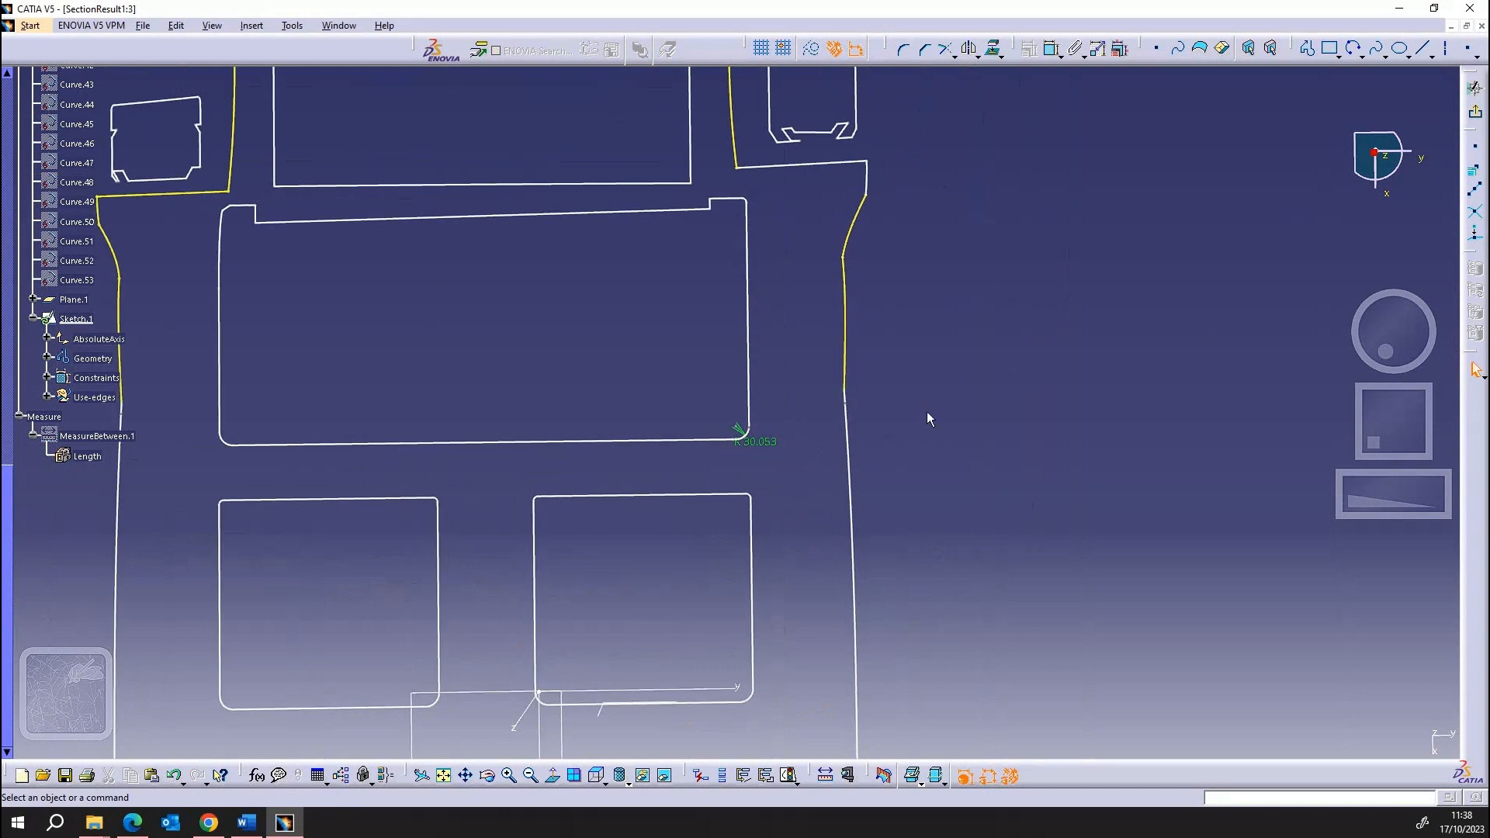
pyautogui.moveTo(927, 411); pyautogui.dragTo(931, 528, button='middle')
pyautogui.scroll(1, 1317, 146)
pyautogui.click(1473, 113)
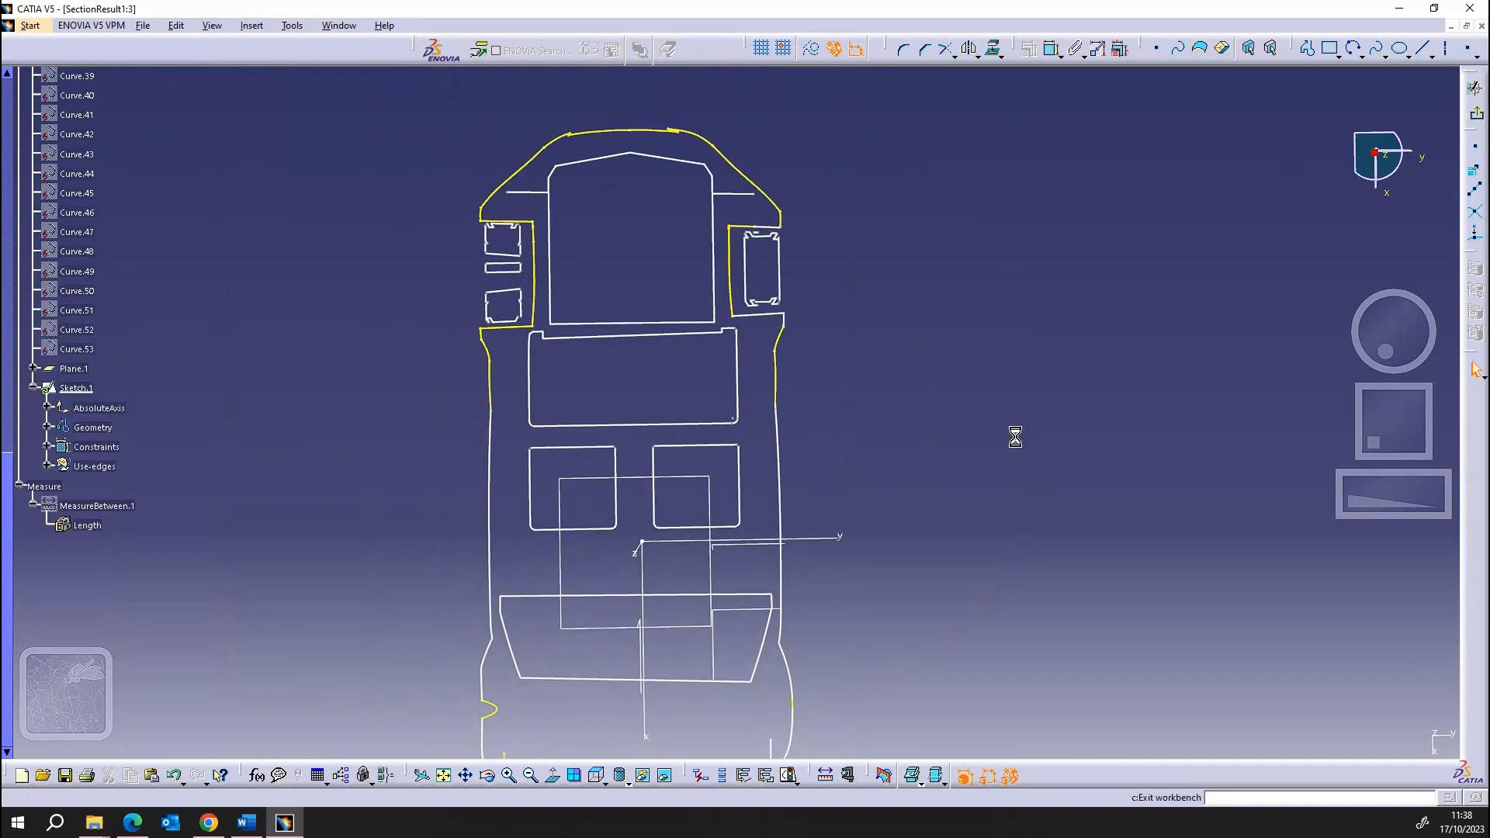
pyautogui.moveTo(783, 570)
pyautogui.mouseDown(button='middle')
pyautogui.moveTo(759, 618)
pyautogui.moveTo(888, 569)
pyautogui.moveTo(878, 509)
pyautogui.moveTo(952, 636)
pyautogui.moveTo(952, 772)
pyautogui.mouseUp(button='middle')
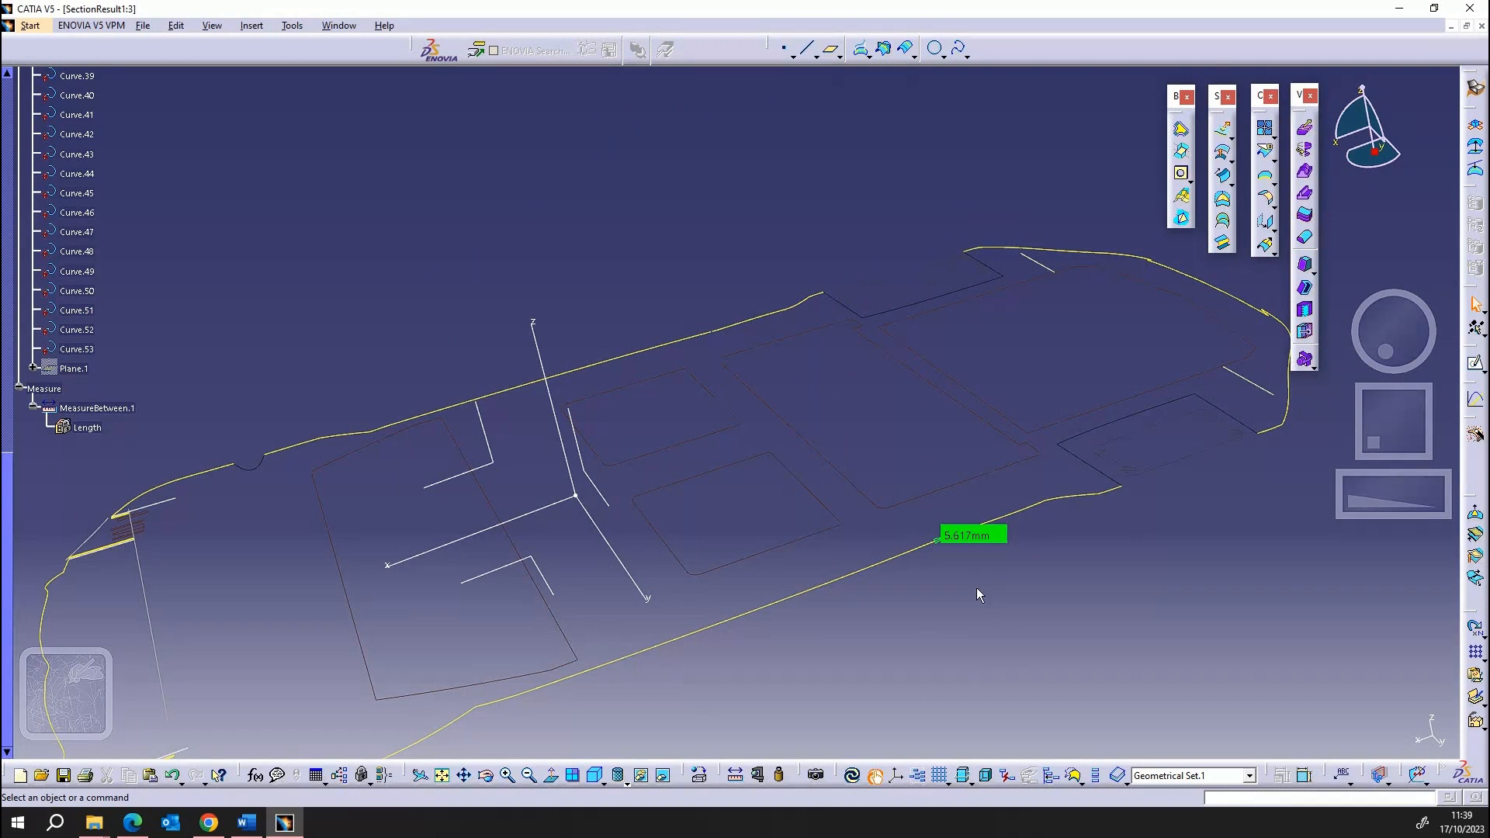
pyautogui.moveTo(891, 593); pyautogui.dragTo(895, 662, button='middle')
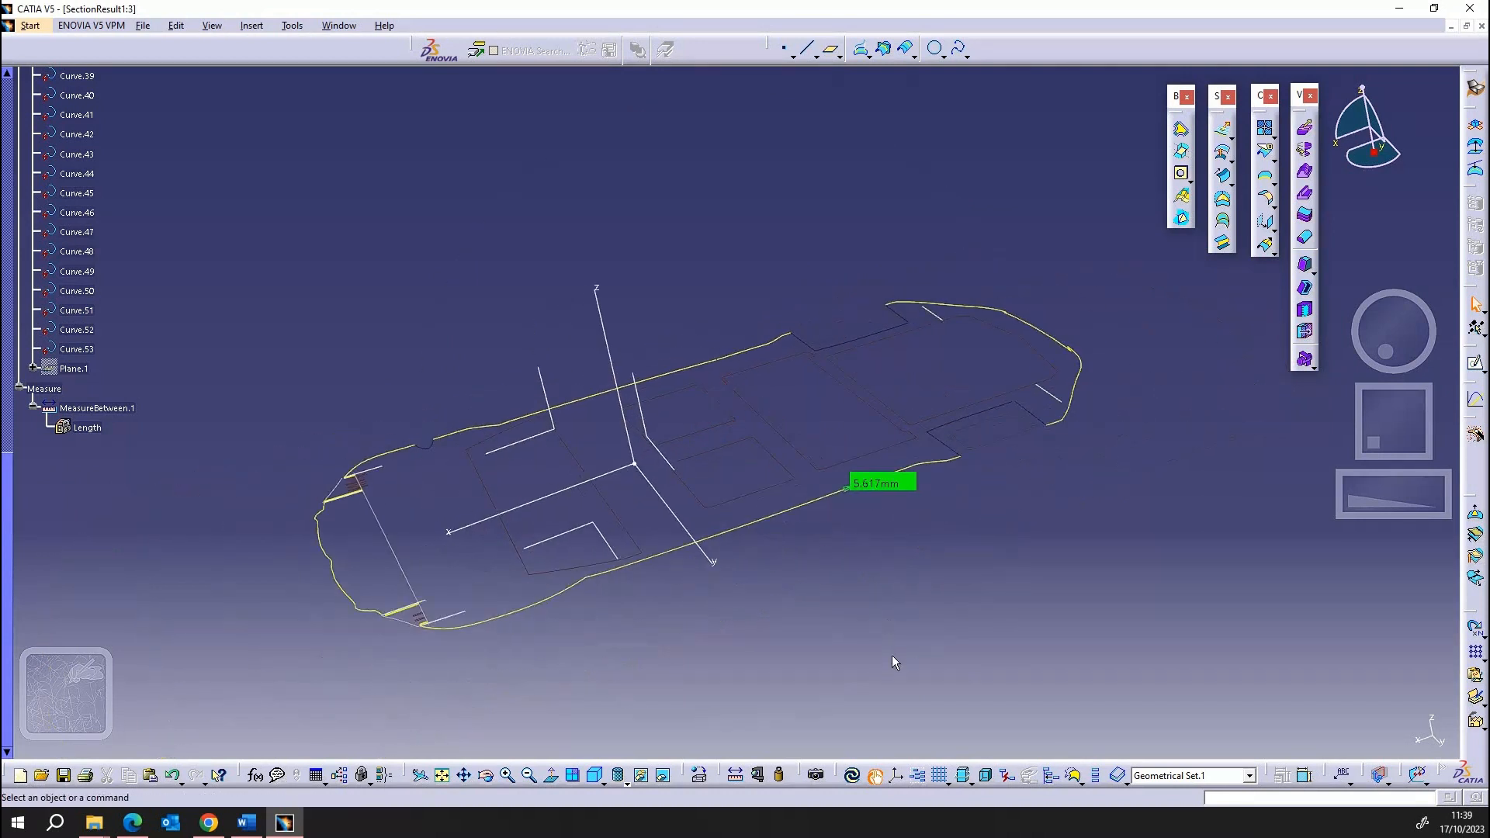